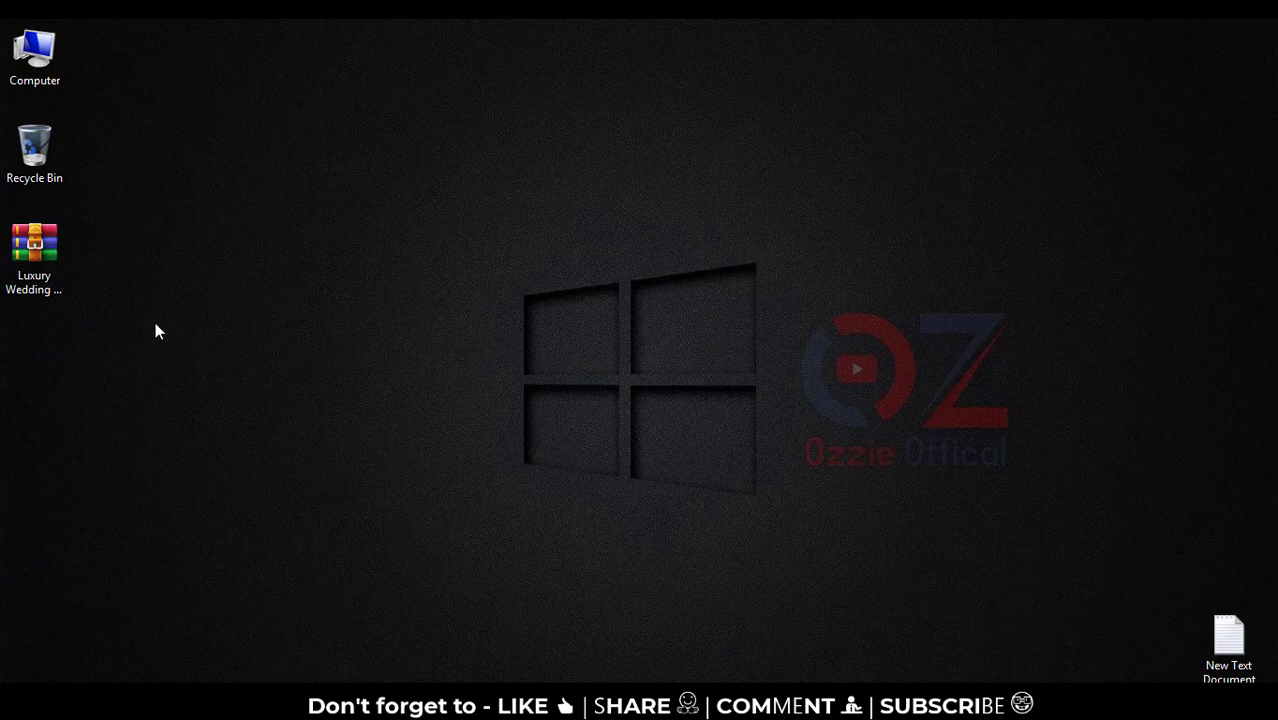
- Move the Luxury Wedding RAR archive to the desktop centre and check its 37.9 MB size in Properties
left_click_drag(34, 245, 486, 338)
left_click_drag(591, 343, 590, 346)
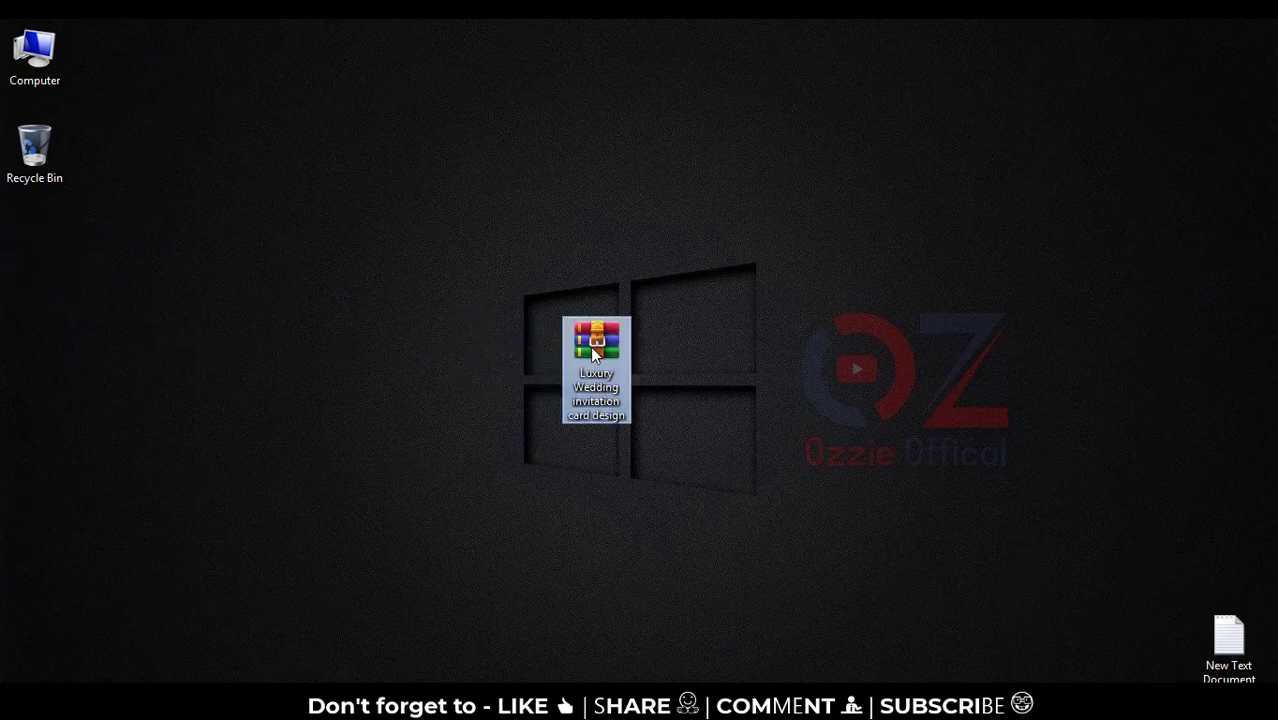
right_click(578, 341)
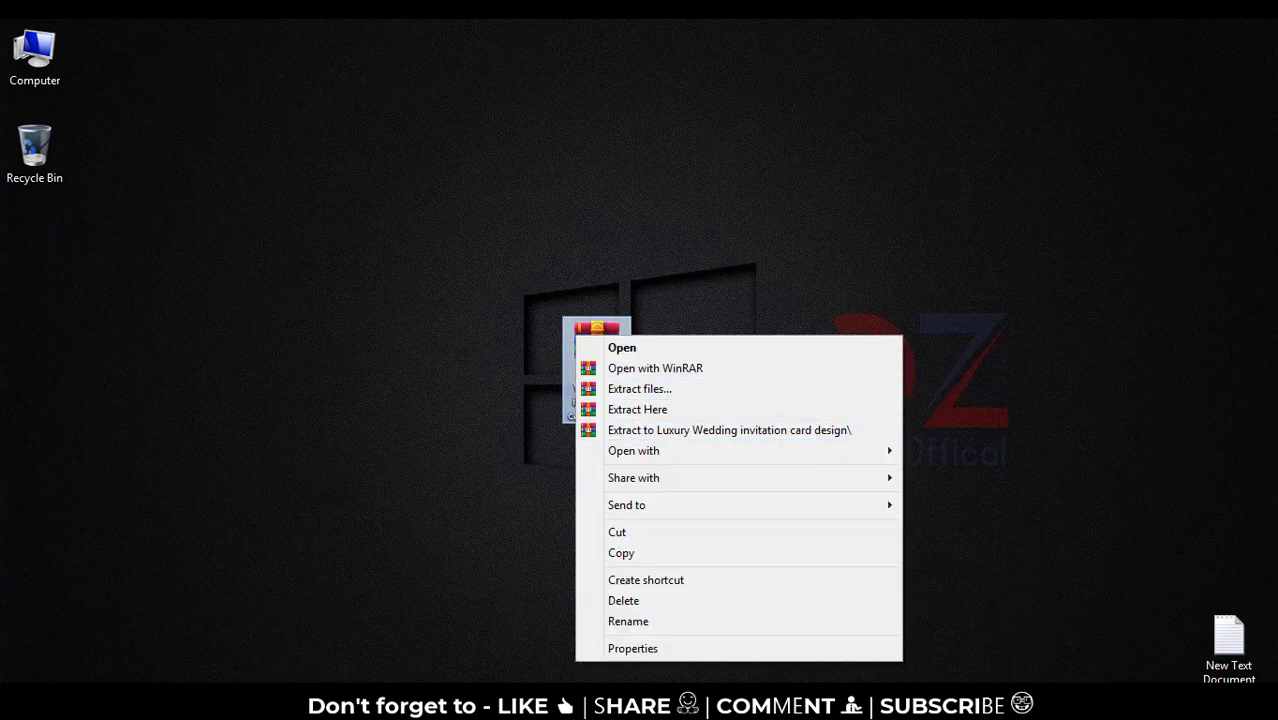
left_click(652, 645)
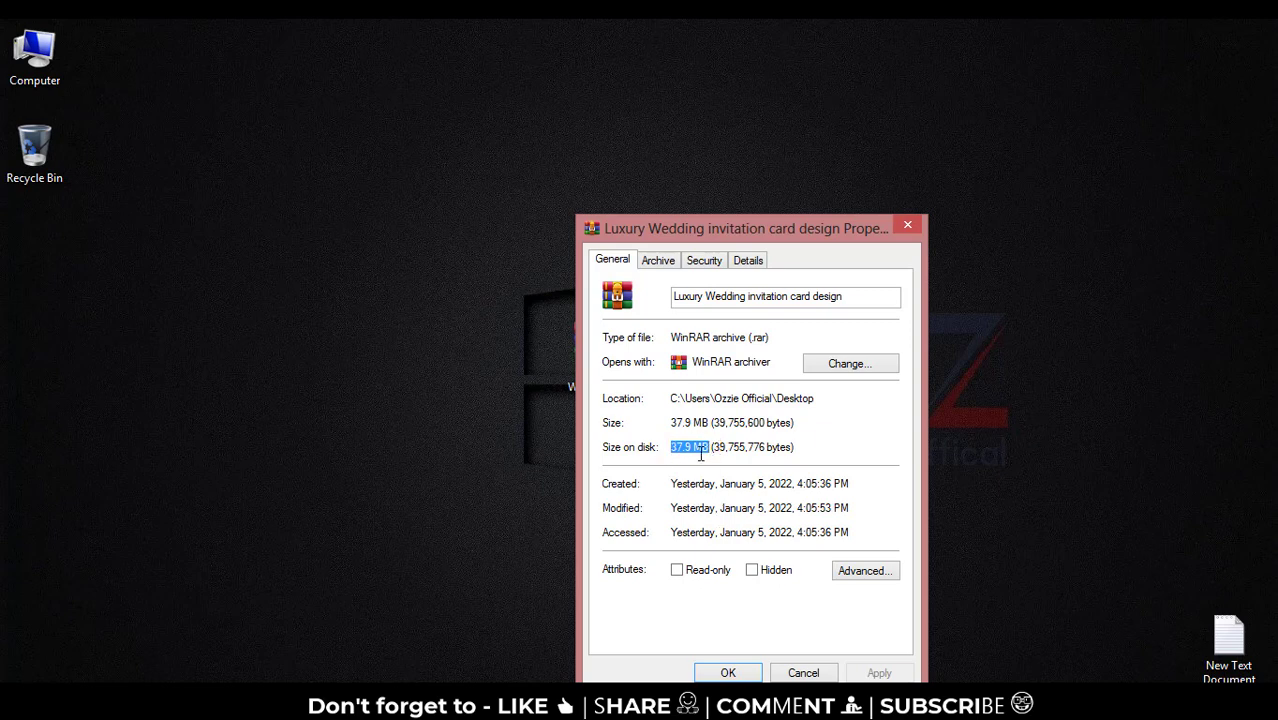
left_click(815, 673)
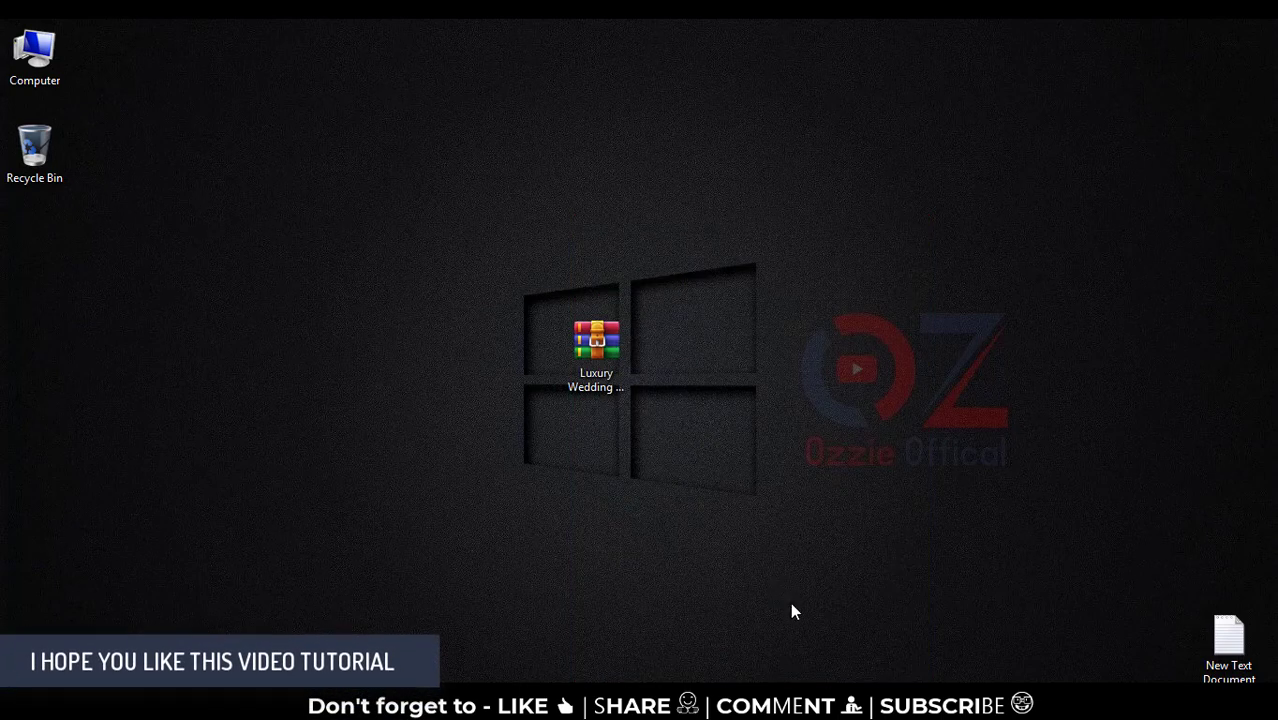
- Extract the Luxury Wedding invitation archive with WinRAR into a same-named Desktop folder
double_click(602, 353)
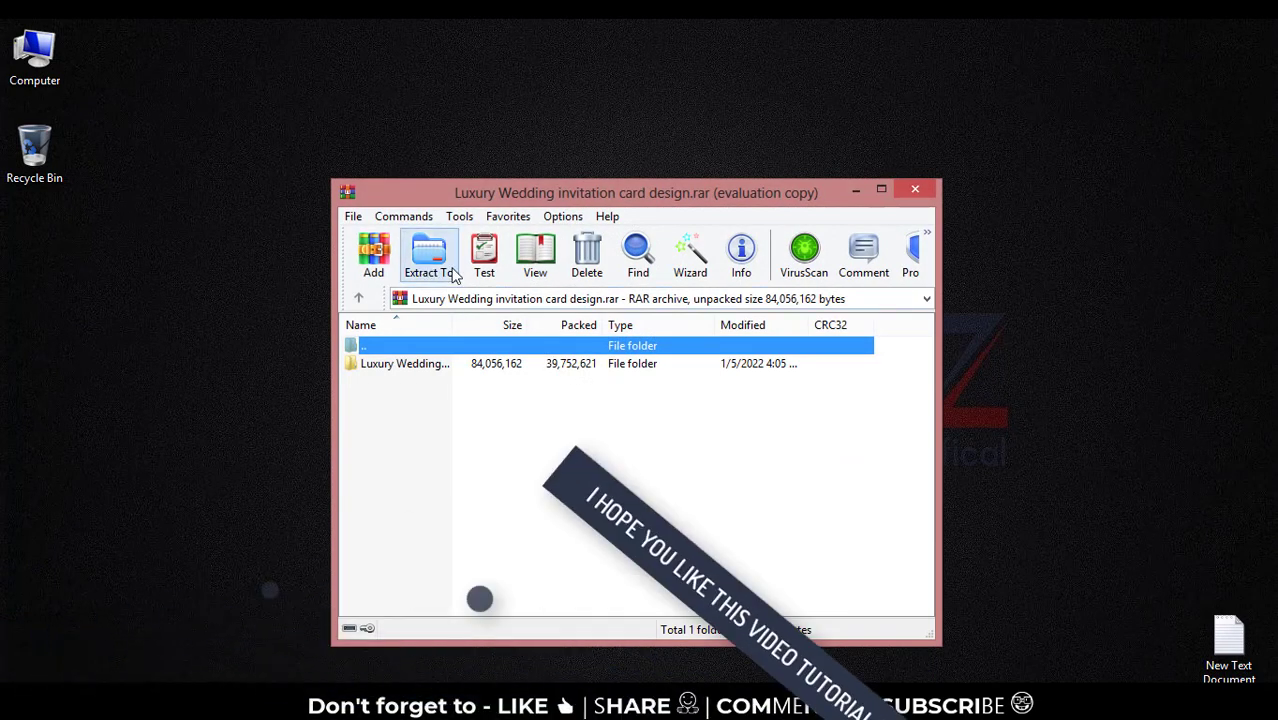
left_click(428, 262)
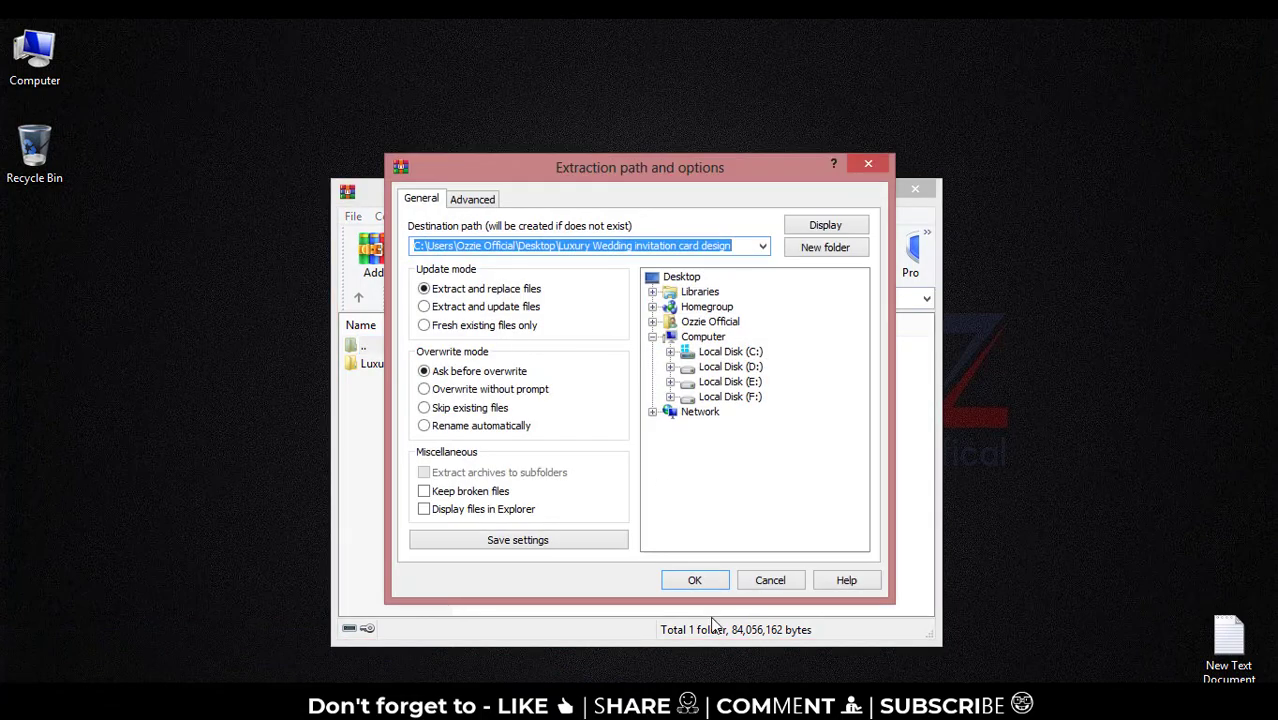
left_click(700, 584)
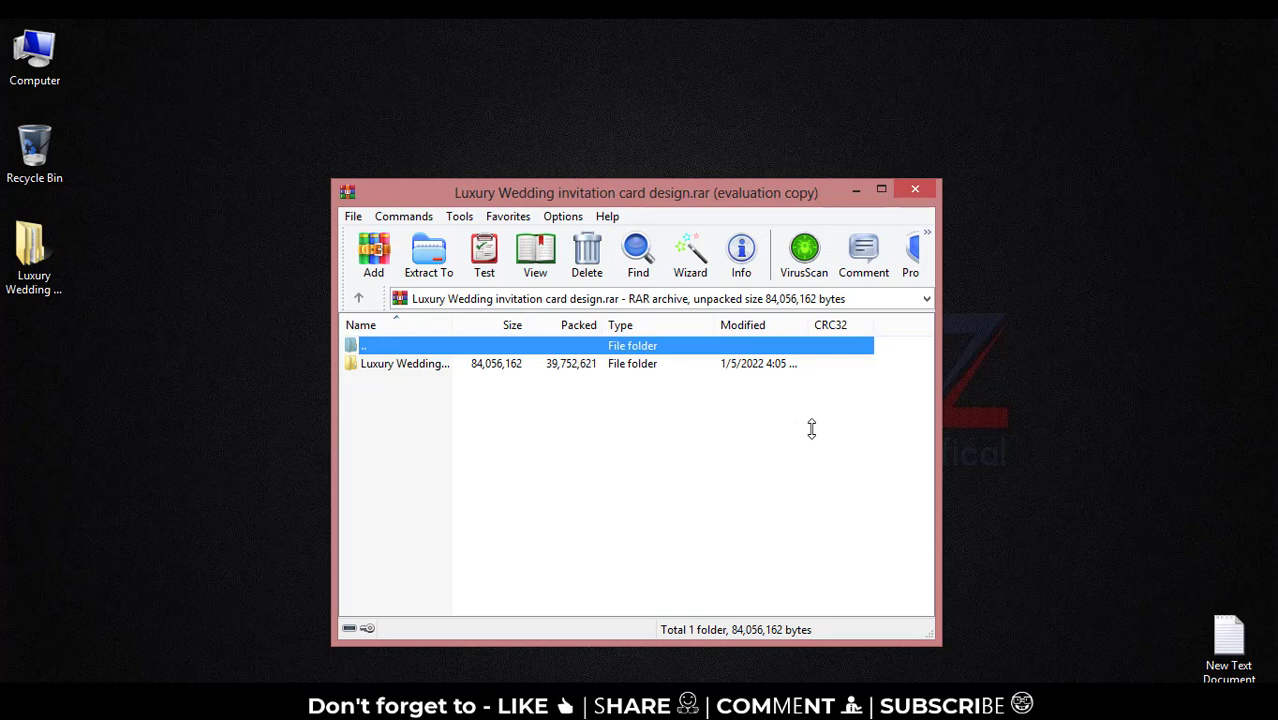
- Close WinRAR and open the extracted Luxury Wedding folder maximized with extra large icons
left_click(914, 190)
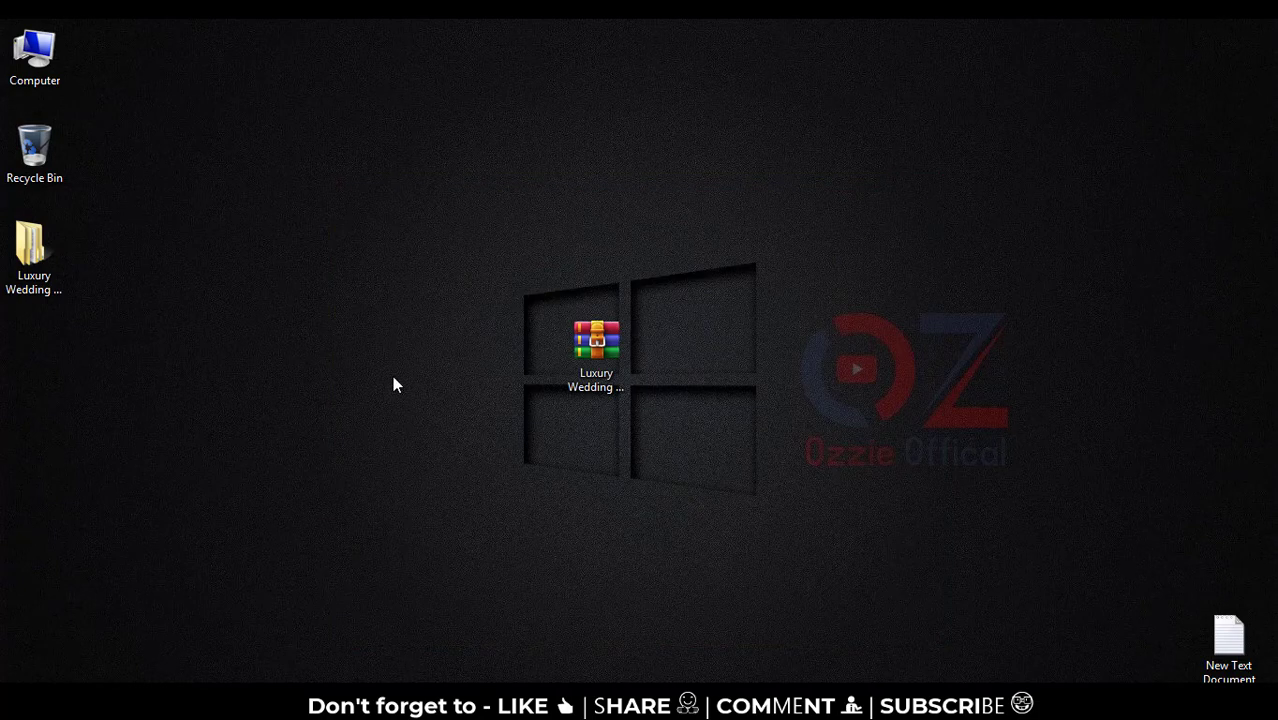
left_click_drag(44, 285, 530, 366)
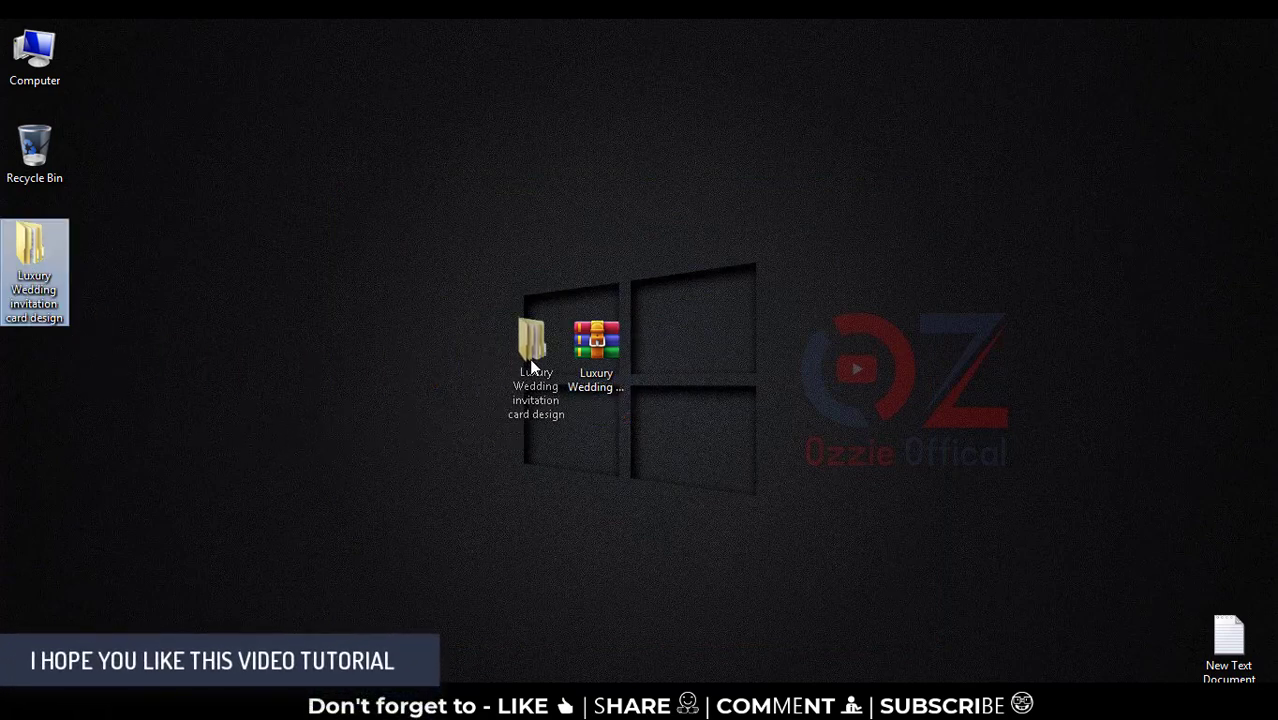
double_click(516, 346)
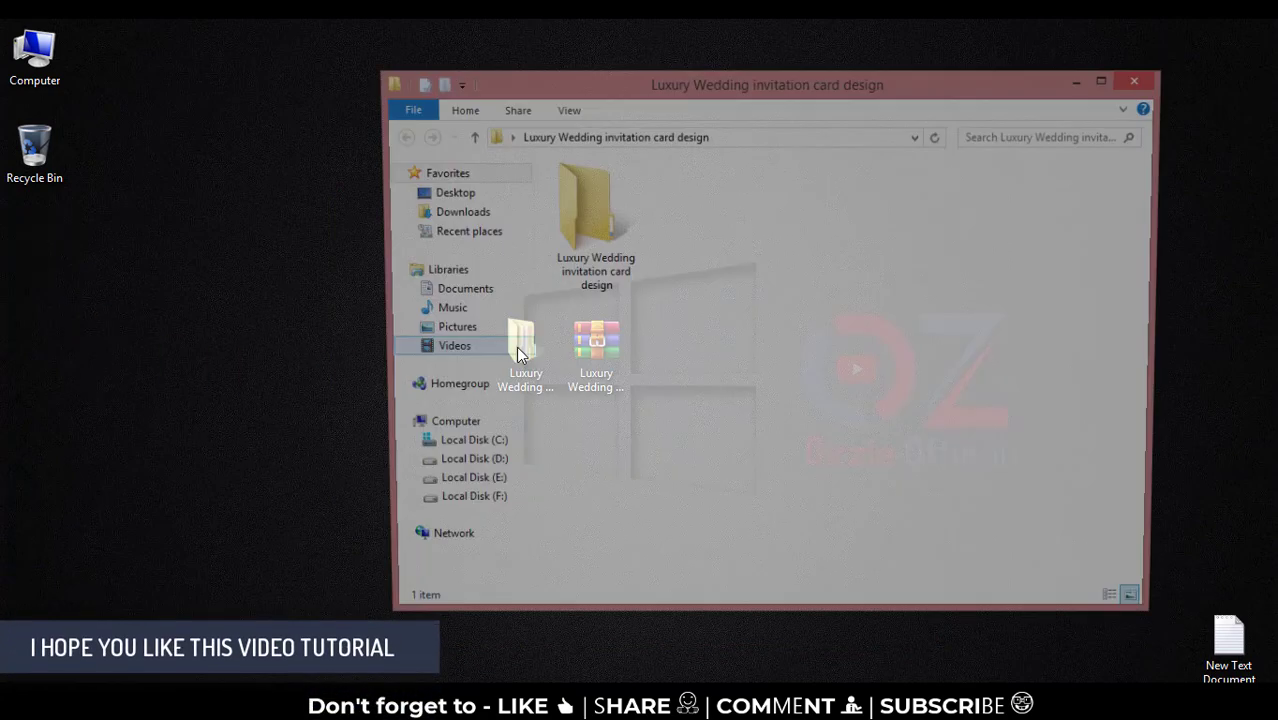
double_click(590, 220)
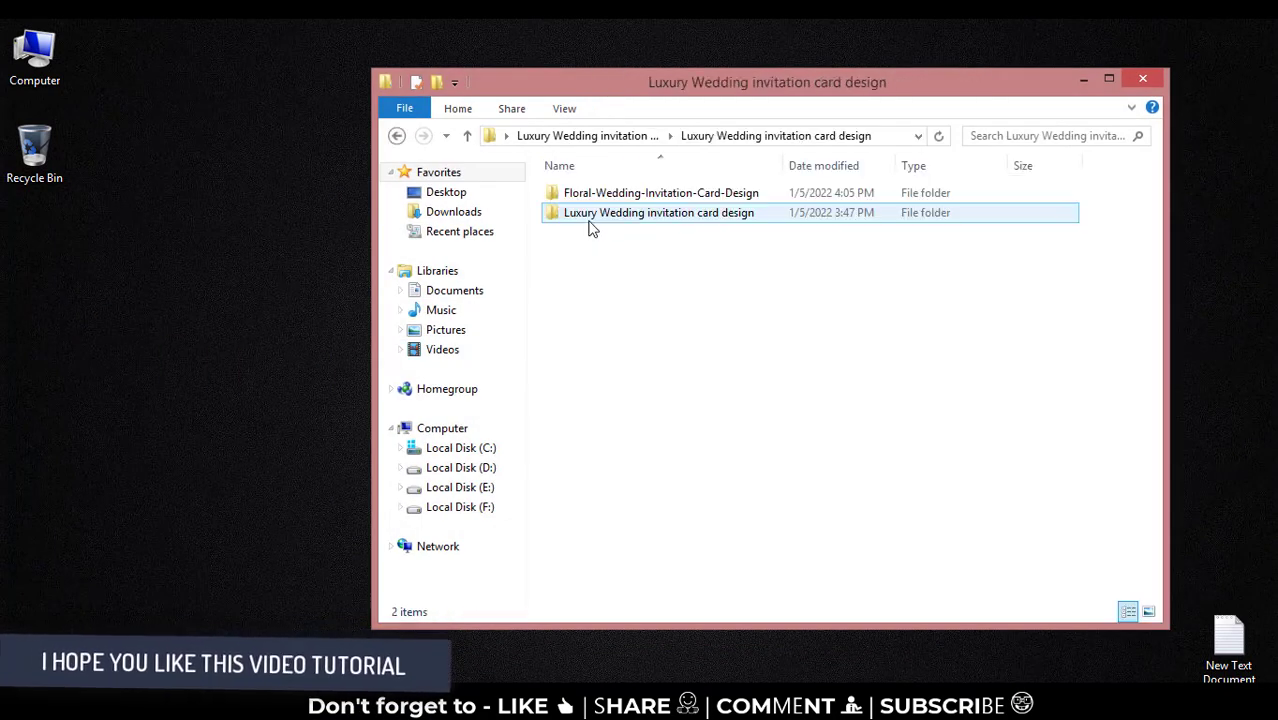
left_click(1109, 80)
right_click(386, 296)
mouse_move(480, 300)
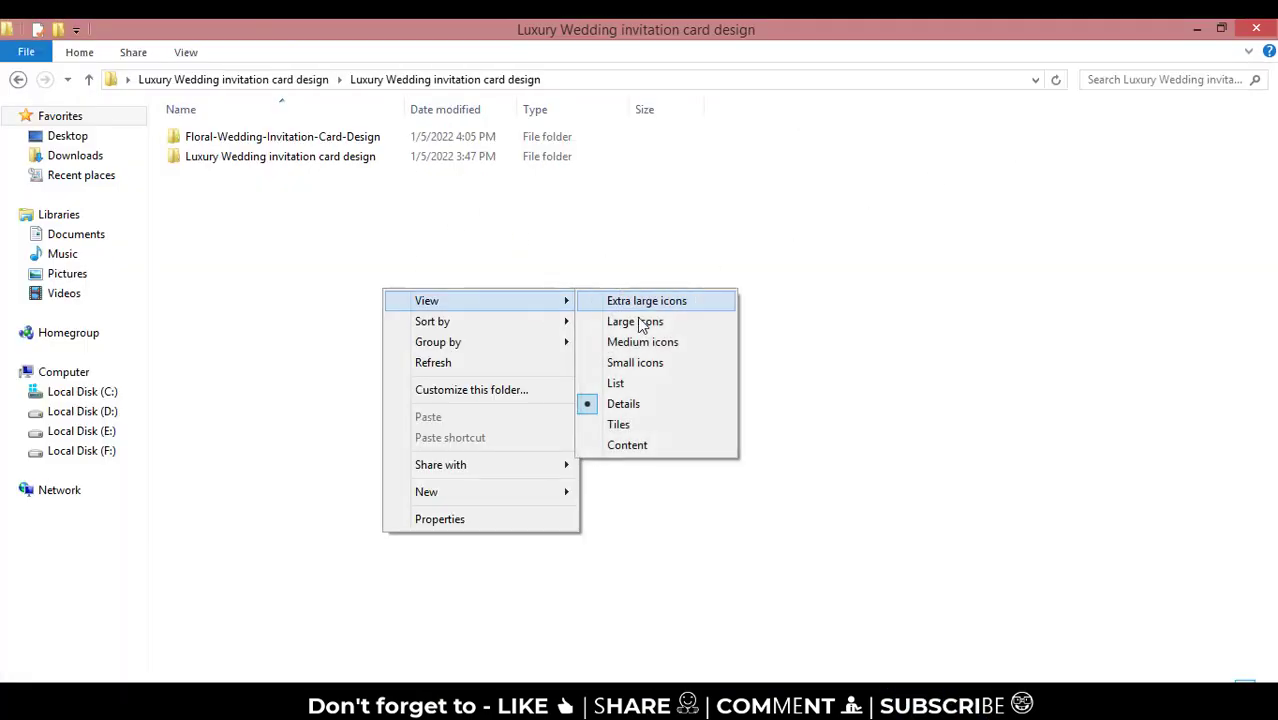
left_click(645, 302)
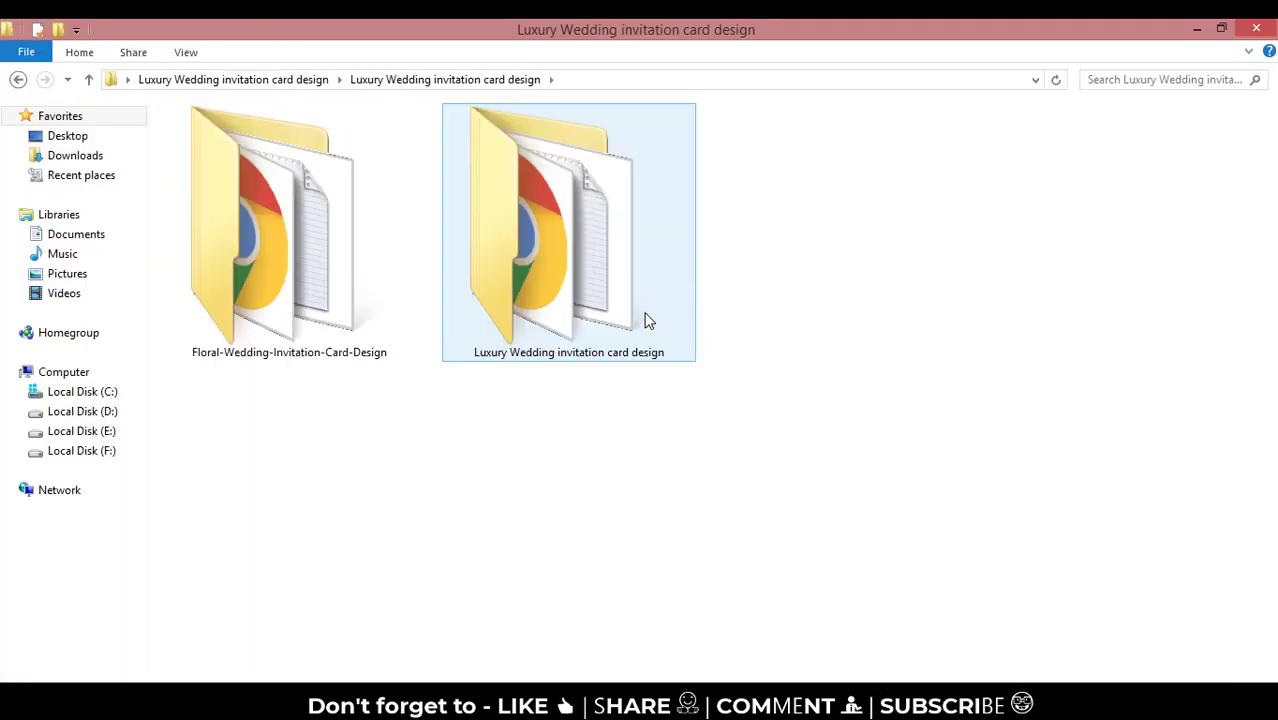
- Show the Floral-Wedding-Invitation-Card-Design folder's files as extra large thumbnails and refresh it
double_click(288, 263)
right_click(309, 348)
mouse_move(354, 353)
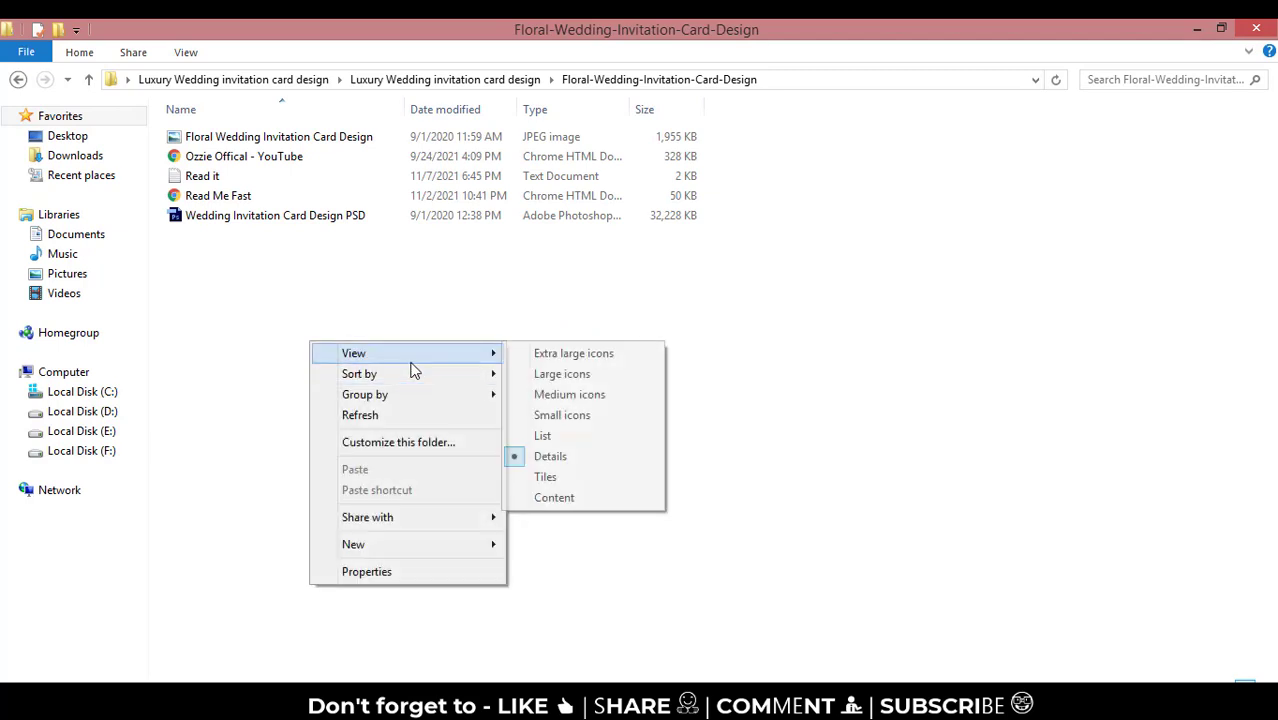
left_click(534, 358)
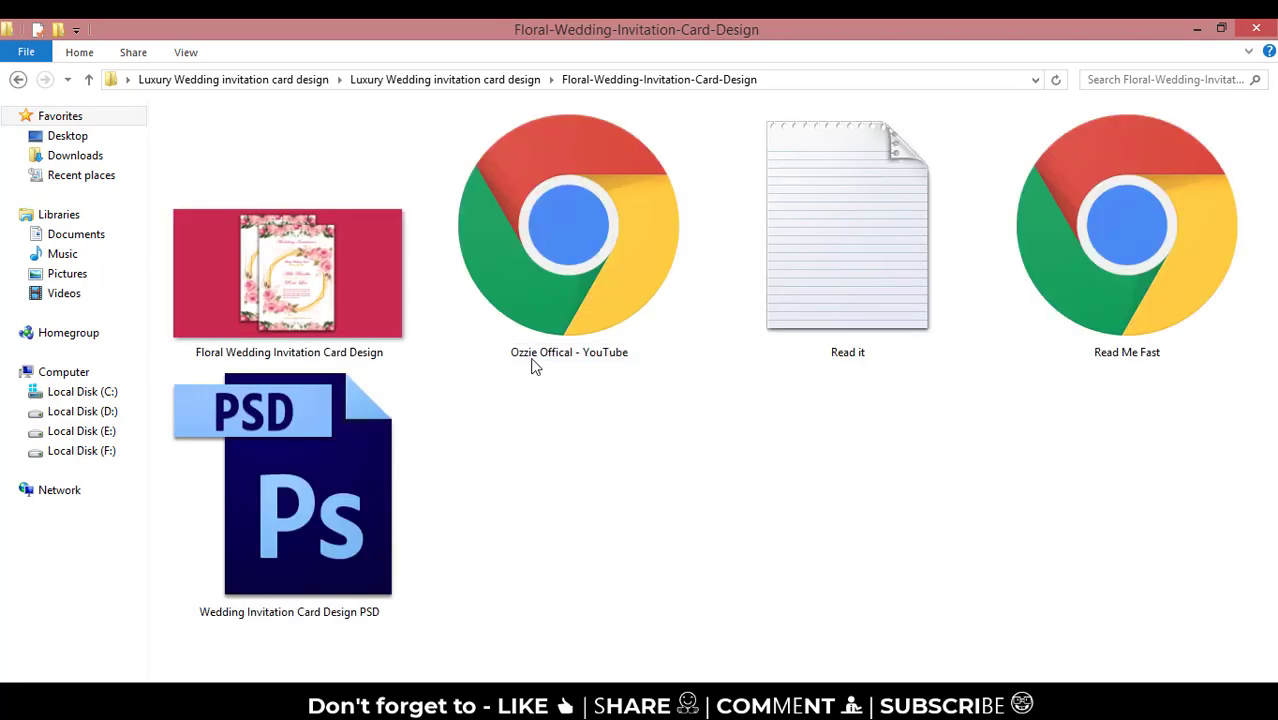
right_click(535, 480)
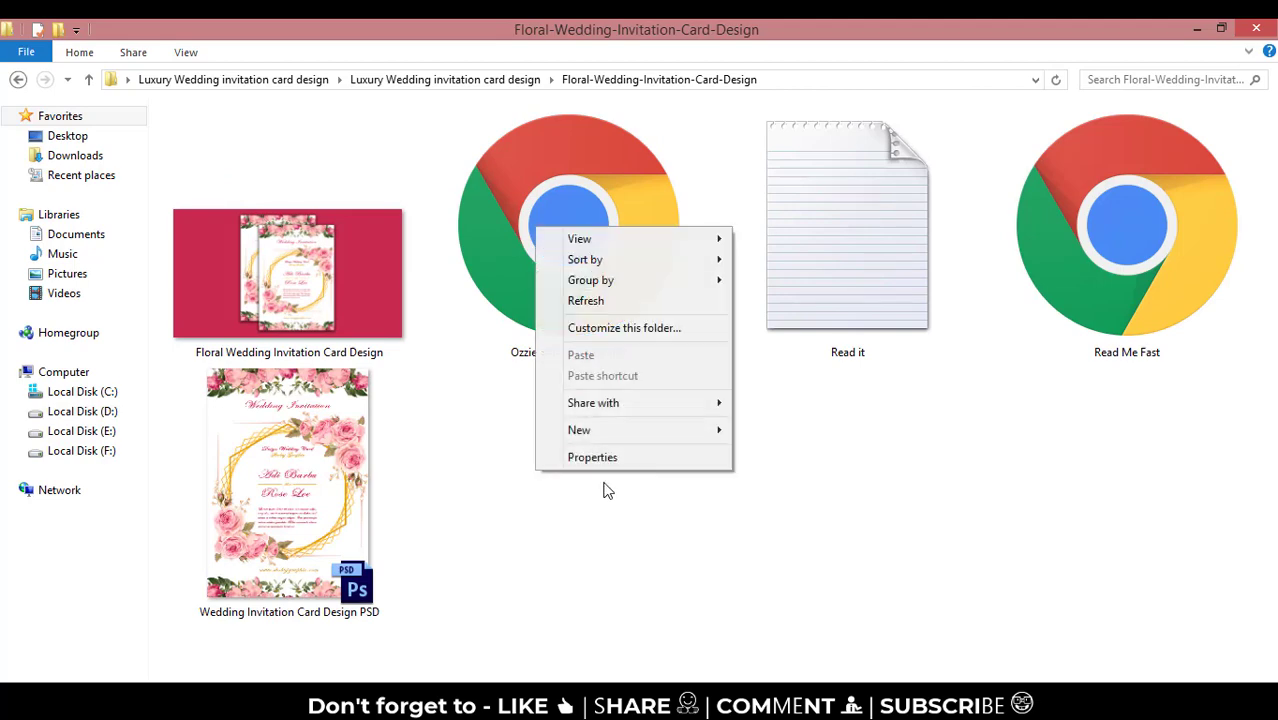
left_click(605, 303)
- Preview the floral invitation JPEG, zooming in and panning over the names
double_click(277, 303)
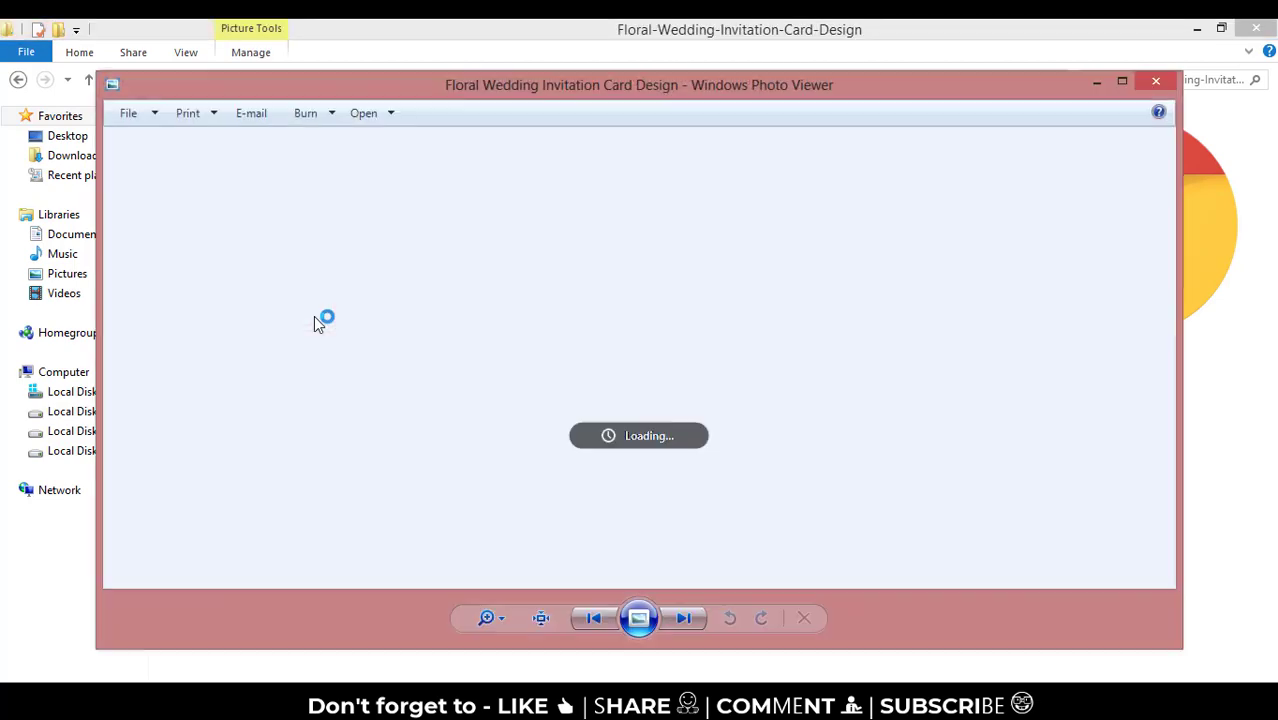
scroll(690, 348, "up", 2)
scroll(605, 400, "up", 2)
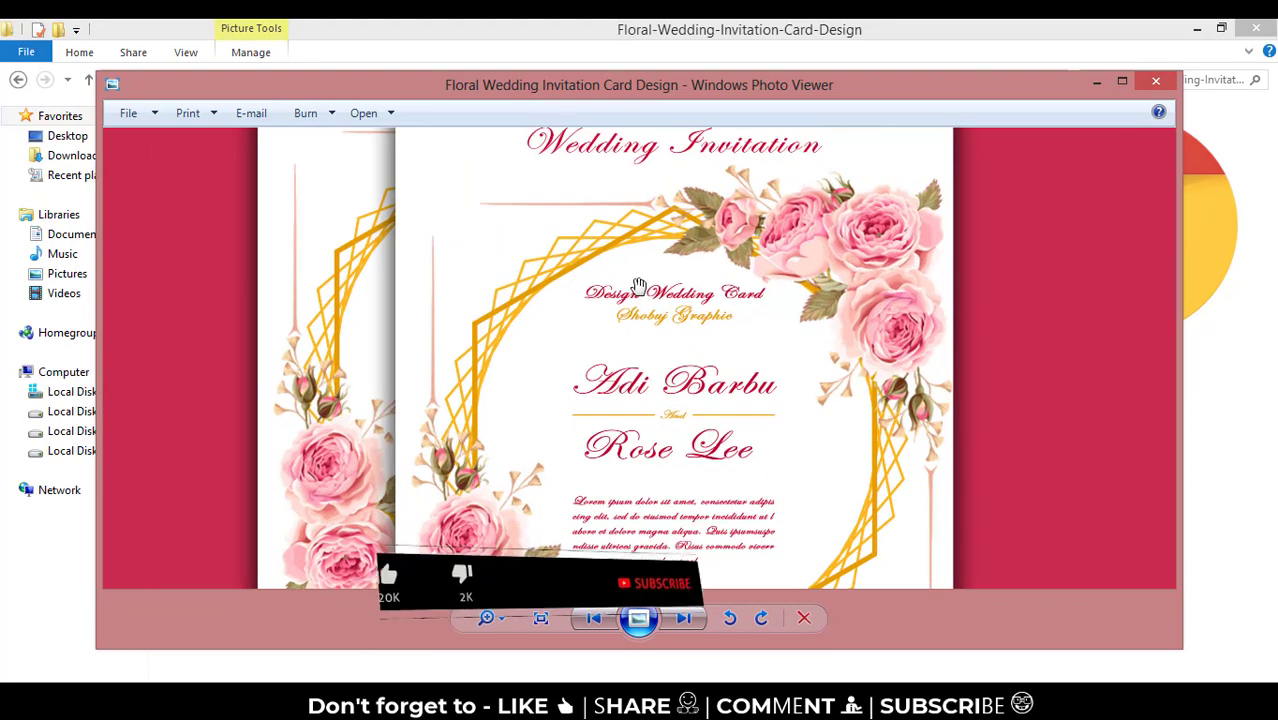
scroll(605, 400, "up", 1)
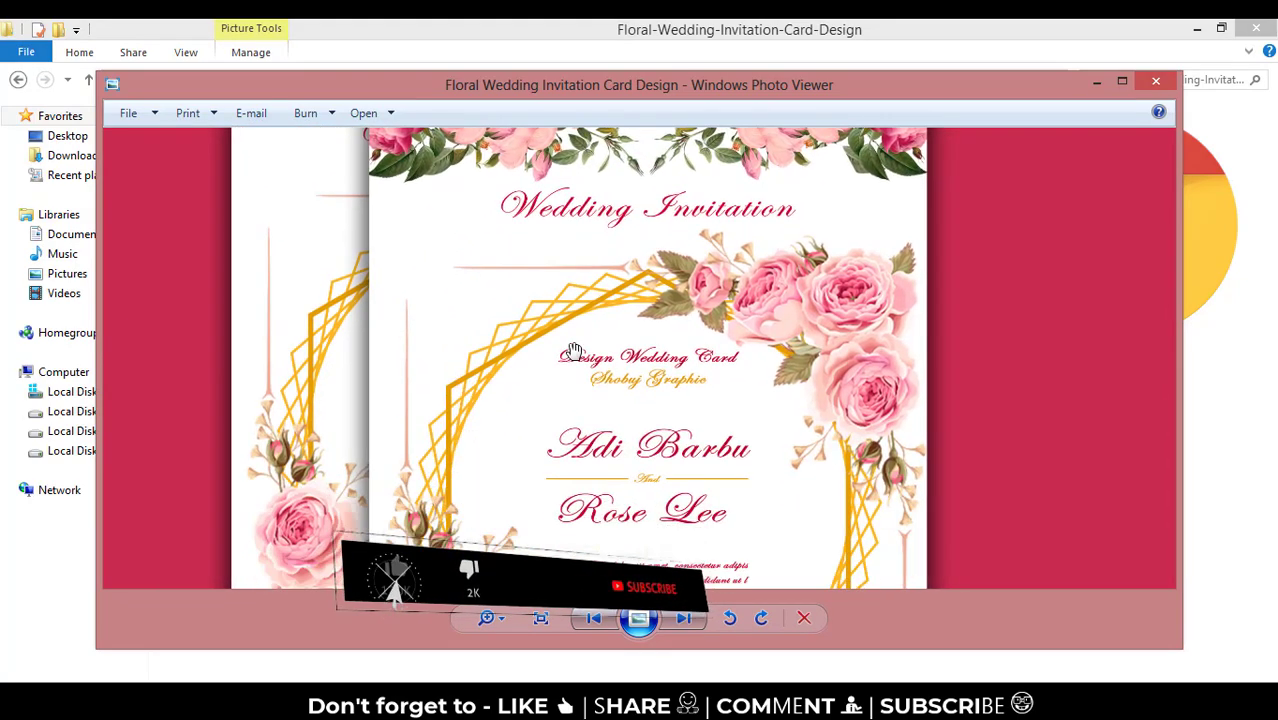
mouse_move(605, 400)
left_mouse_down()
mouse_move(577, 237)
mouse_move(897, 343)
left_mouse_up()
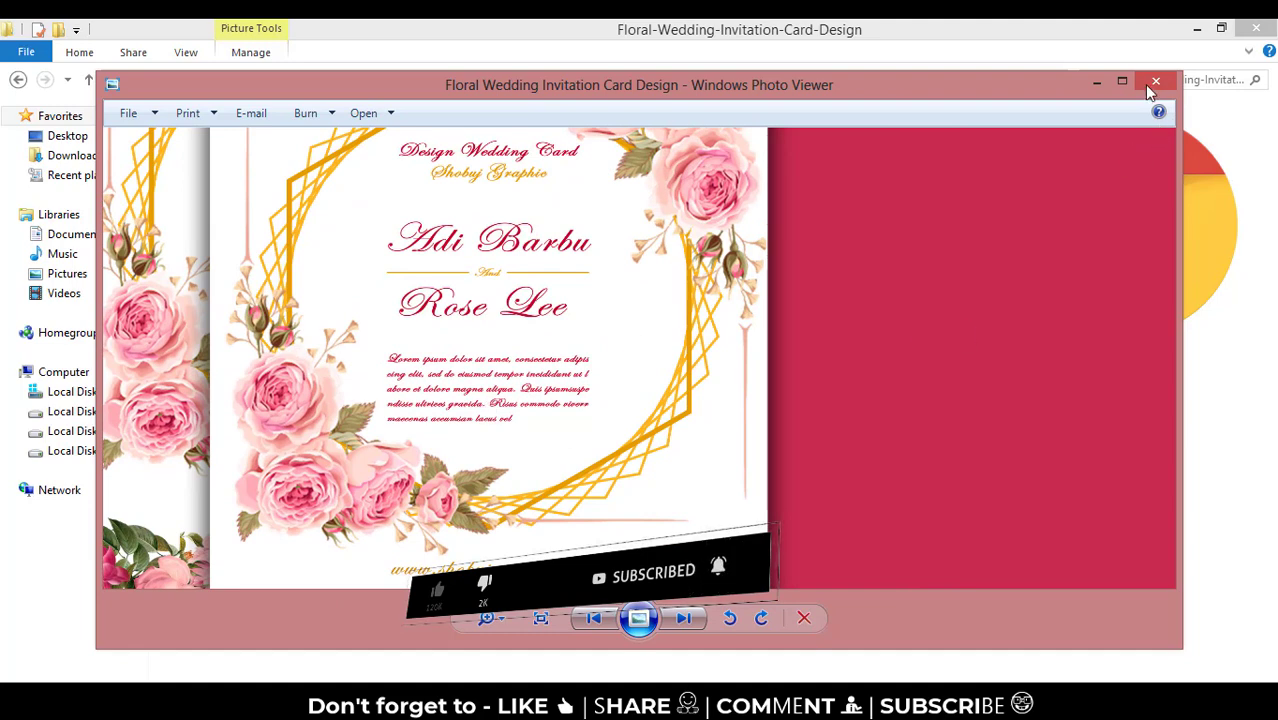
left_click(1155, 82)
- Open the Luxury Wedding invitation card design folder with extra large thumbnails
left_click(18, 80)
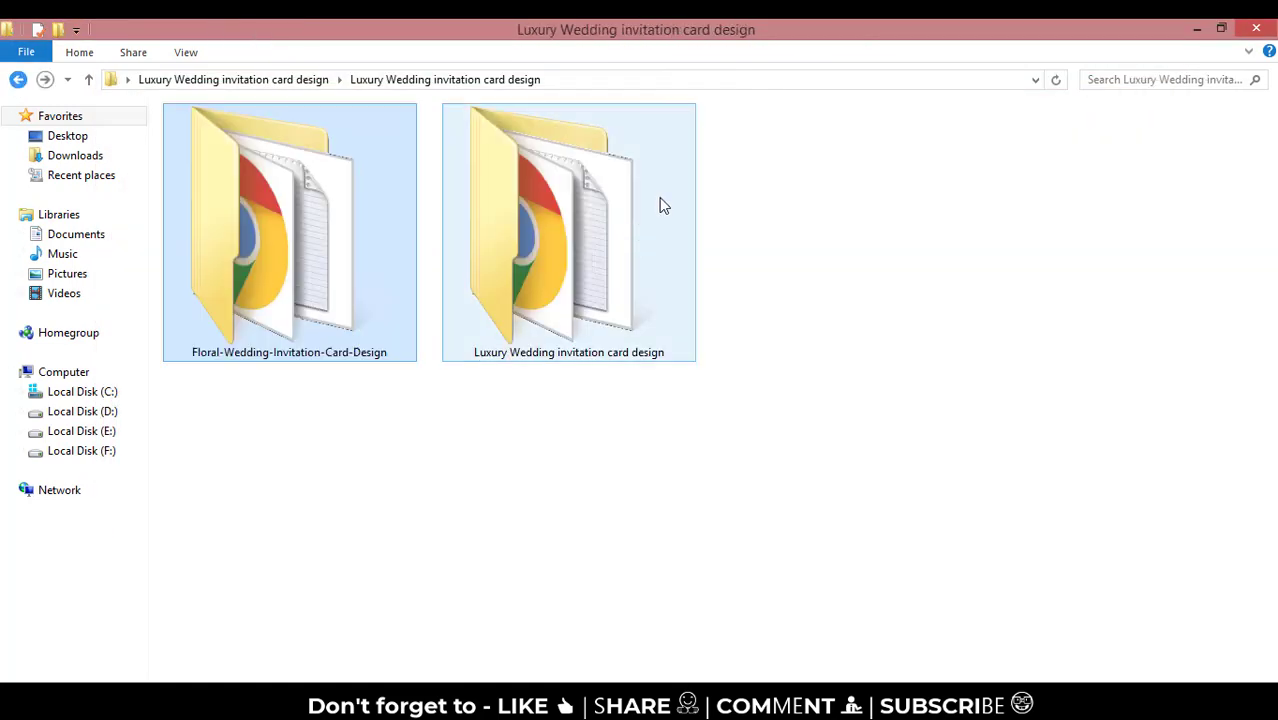
double_click(565, 251)
right_click(451, 365)
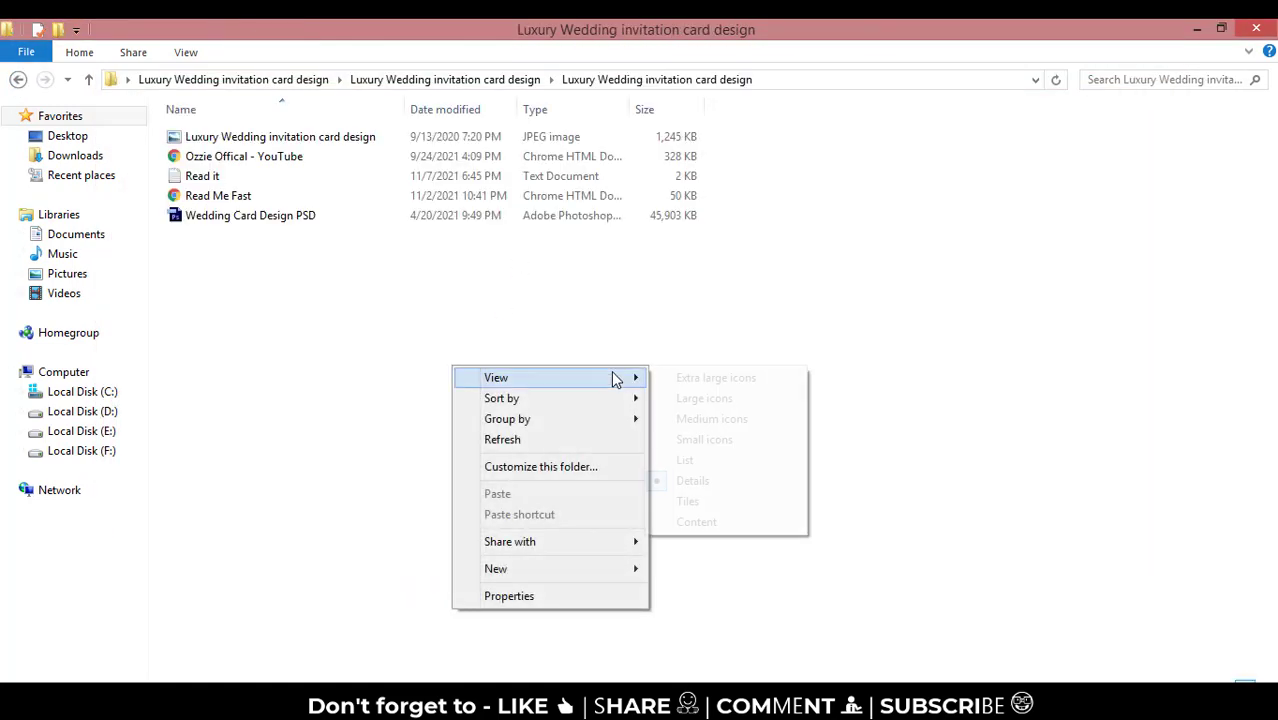
left_click(718, 380)
- Preview the black-gold invitation, zooming in on the names box, website line and A+R monogram
left_click(361, 290)
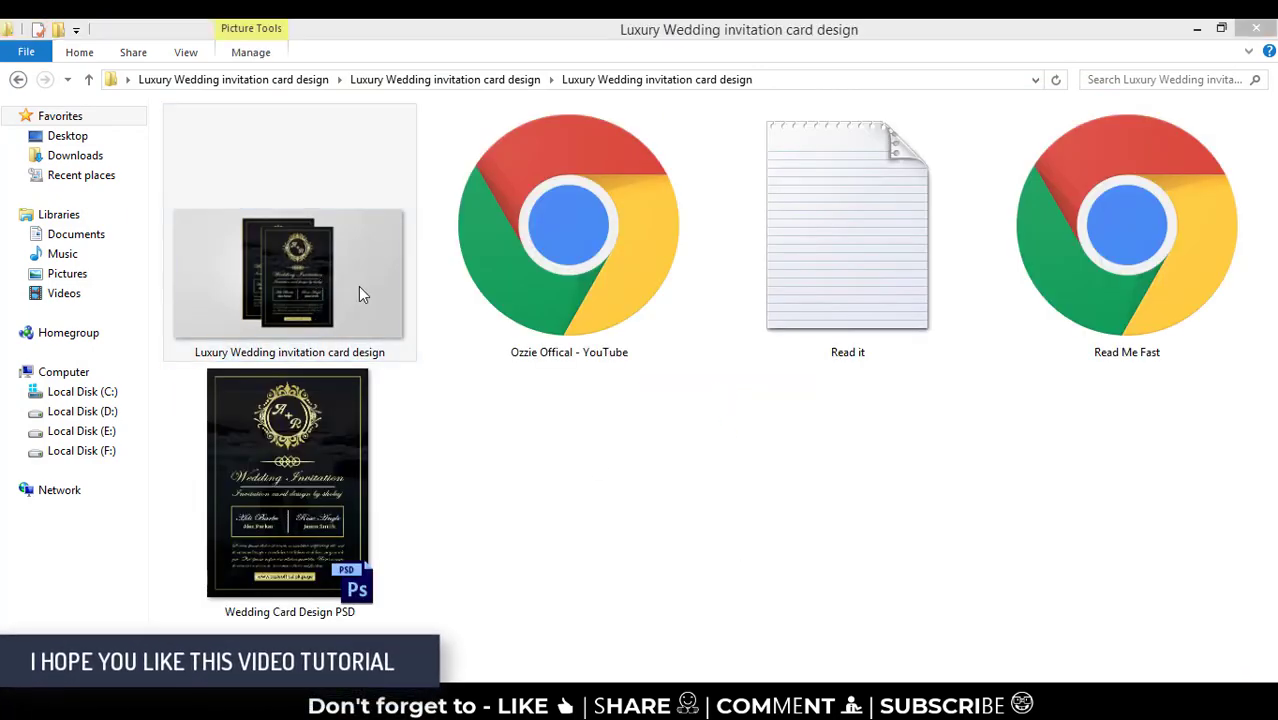
double_click(362, 294)
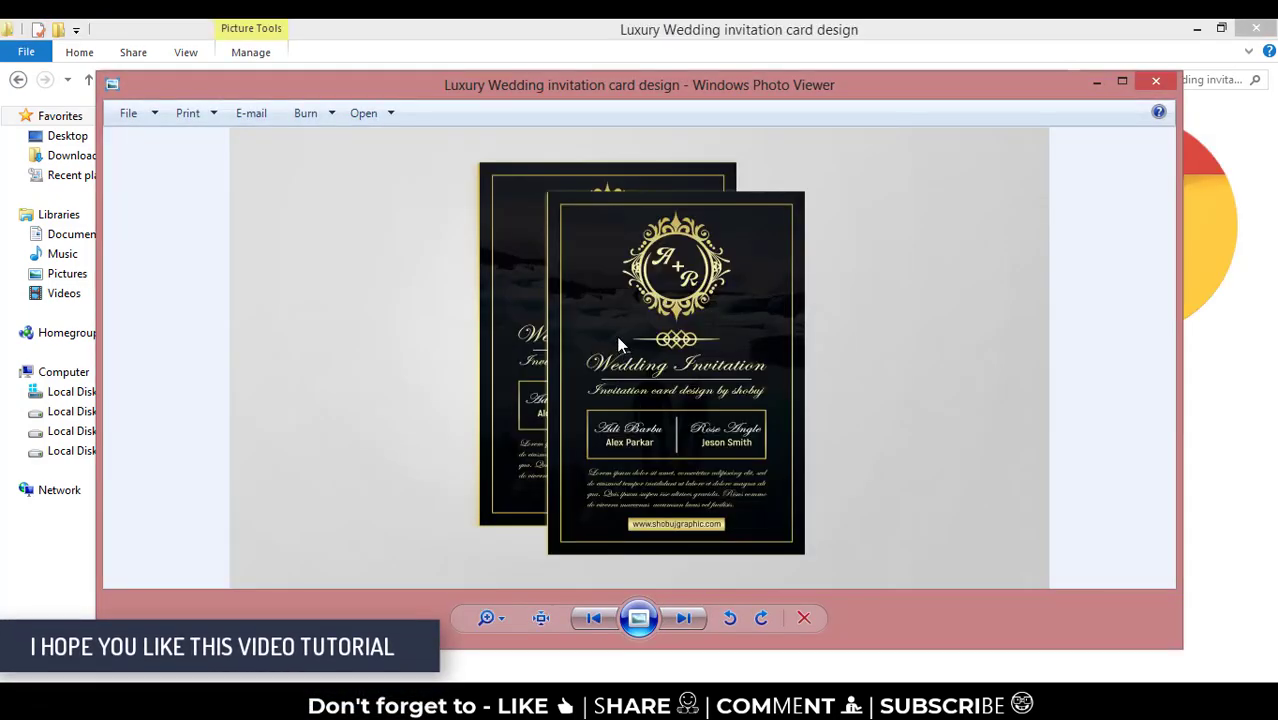
scroll(618, 344, "up", 3)
mouse_move(613, 337)
left_mouse_down()
mouse_move(624, 532)
mouse_move(571, 290)
left_mouse_up()
mouse_move(557, 375)
left_mouse_down()
mouse_move(563, 258)
mouse_move(530, 341)
left_mouse_up()
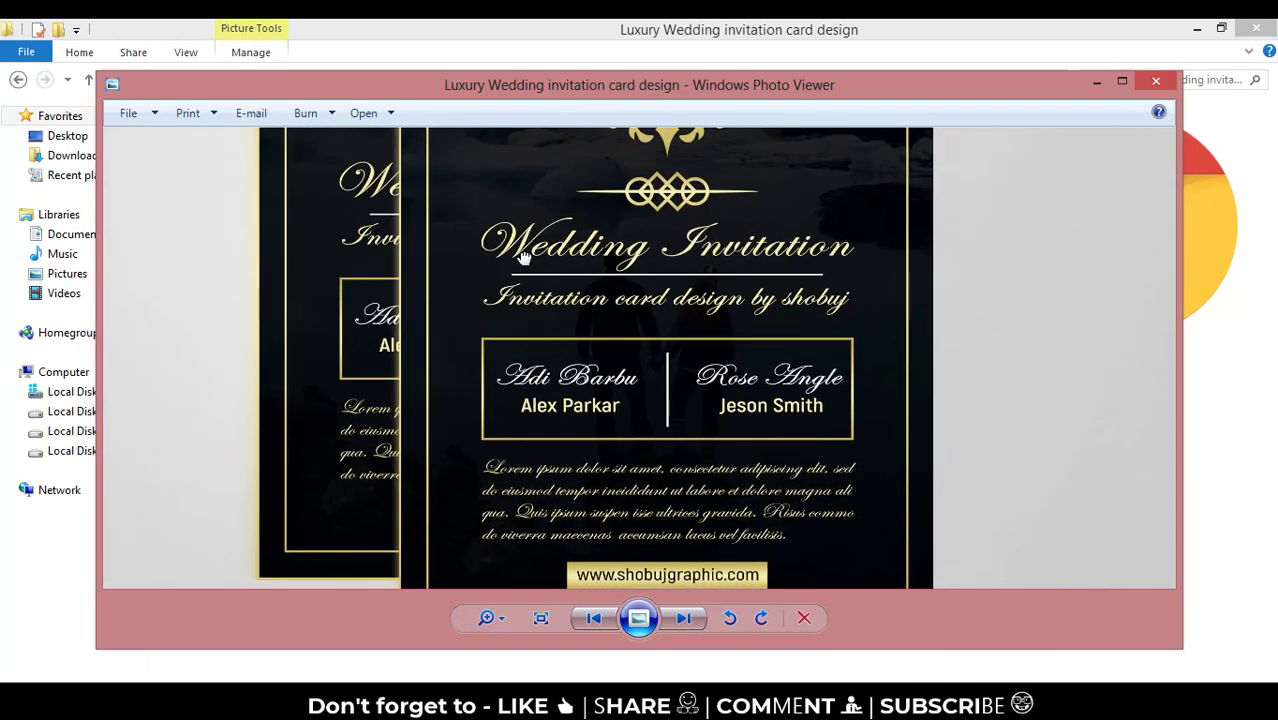
left_click_drag(470, 120, 457, 314)
left_click_drag(470, 190, 482, 337)
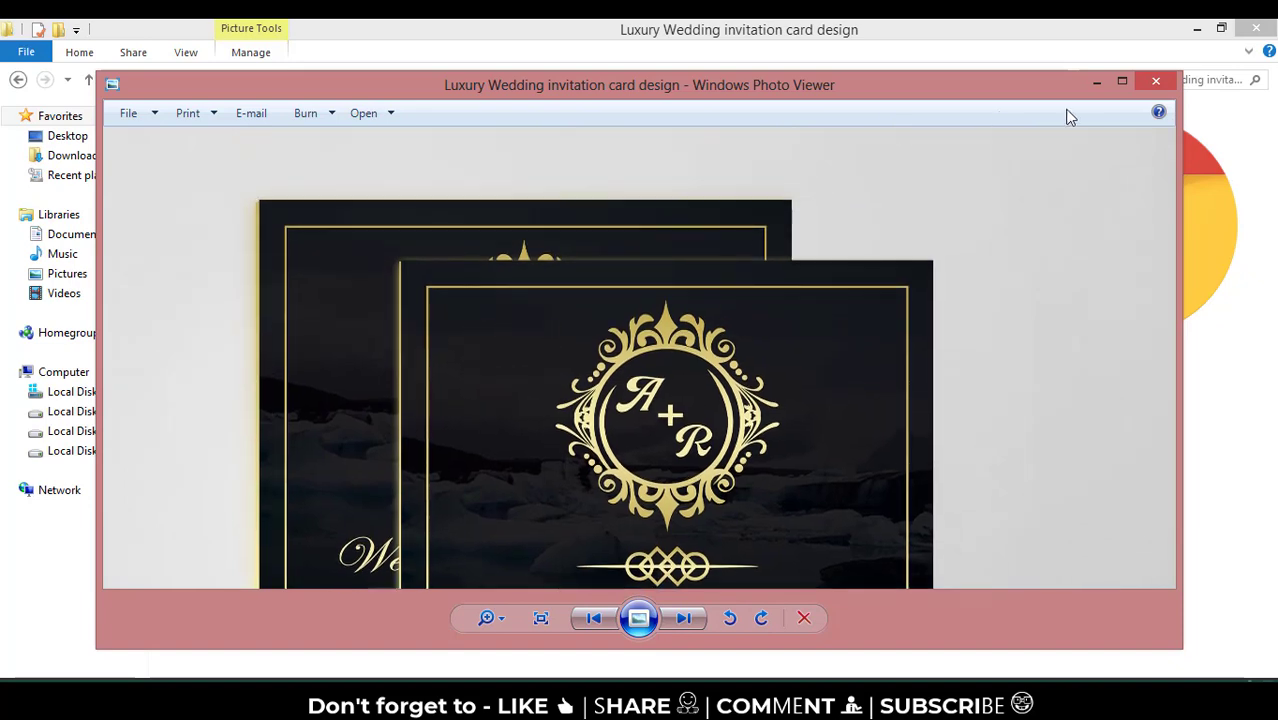
left_click(1140, 79)
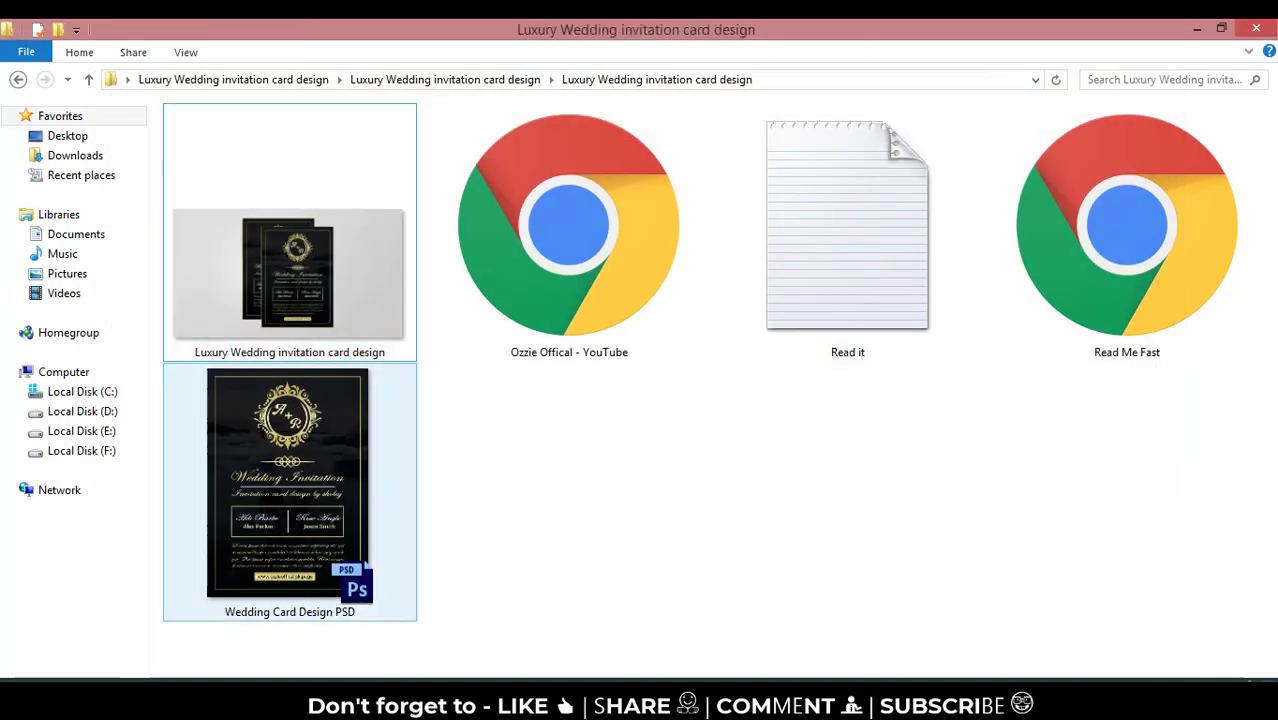
- Open Wedding Invitation Card Design PSD from the Floral folder in Photoshop
left_click(17, 79)
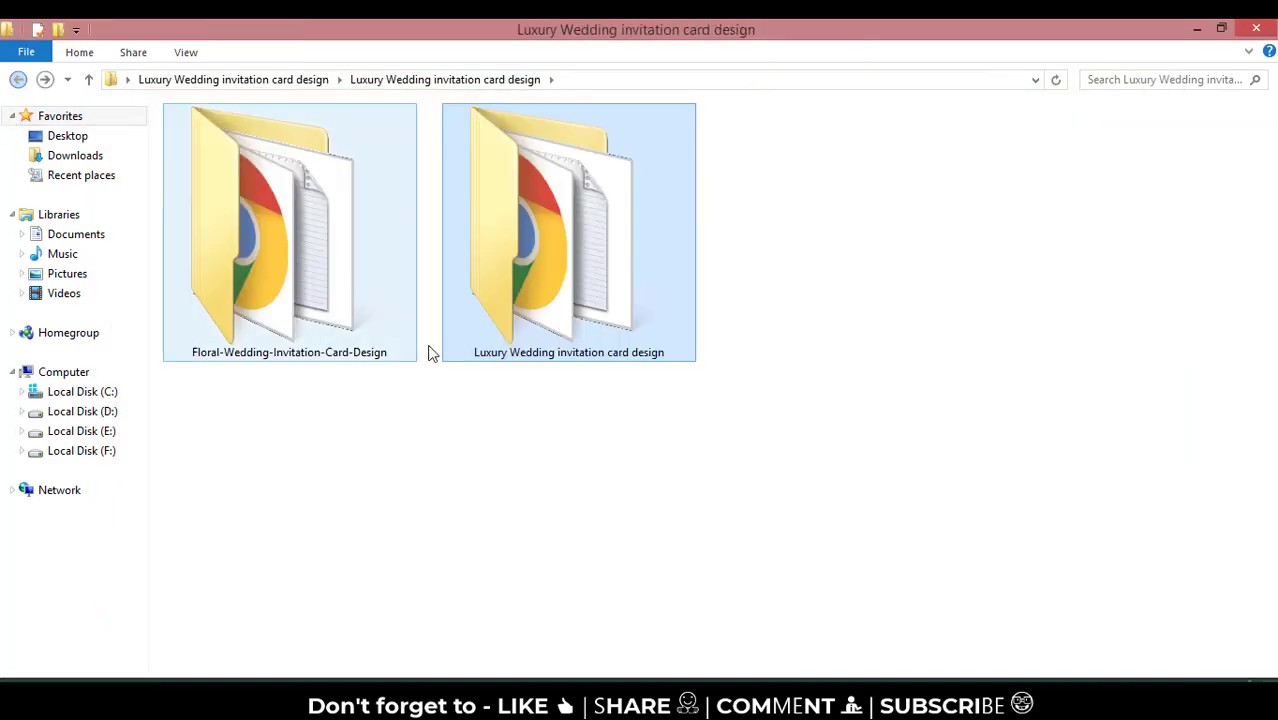
double_click(285, 264)
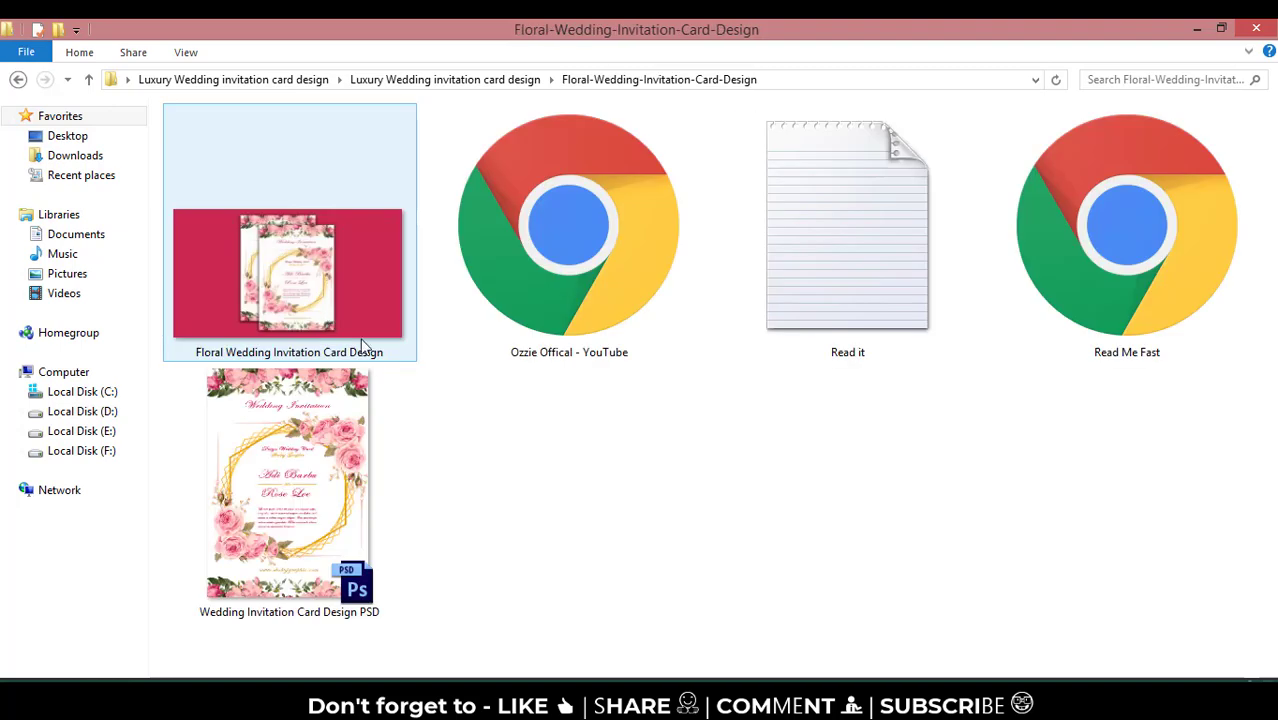
right_click(300, 484)
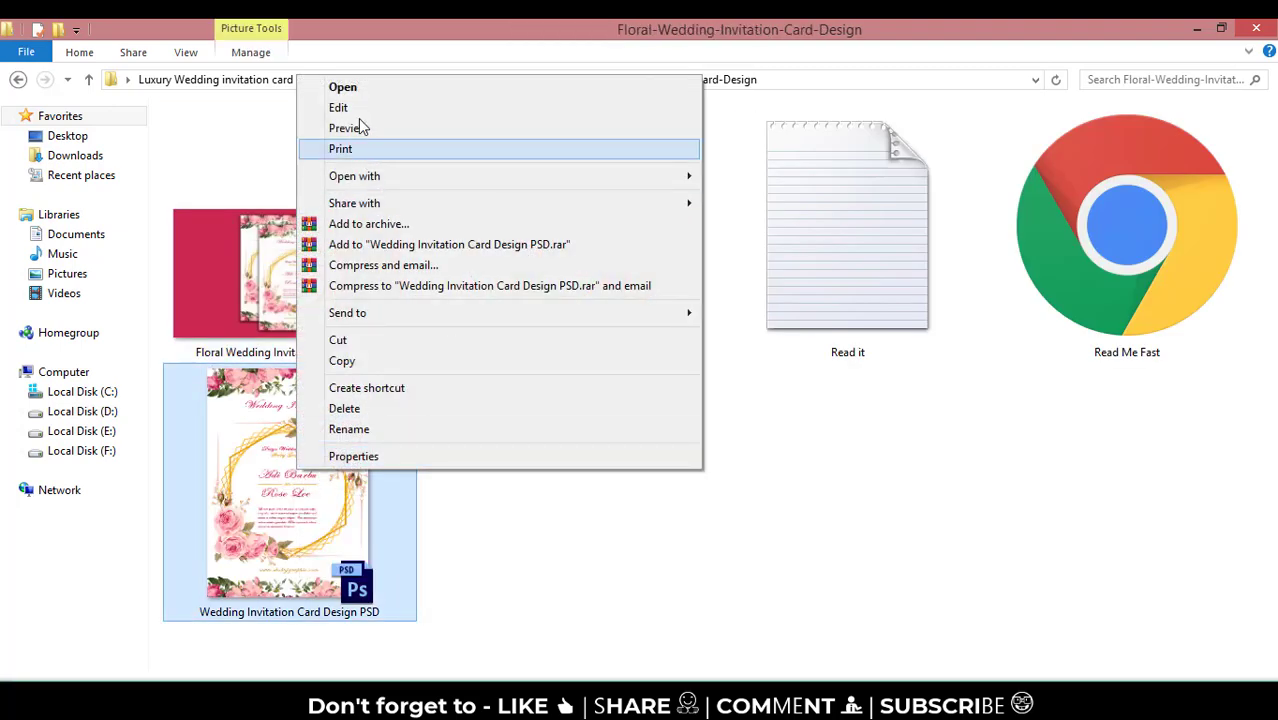
left_click(318, 90)
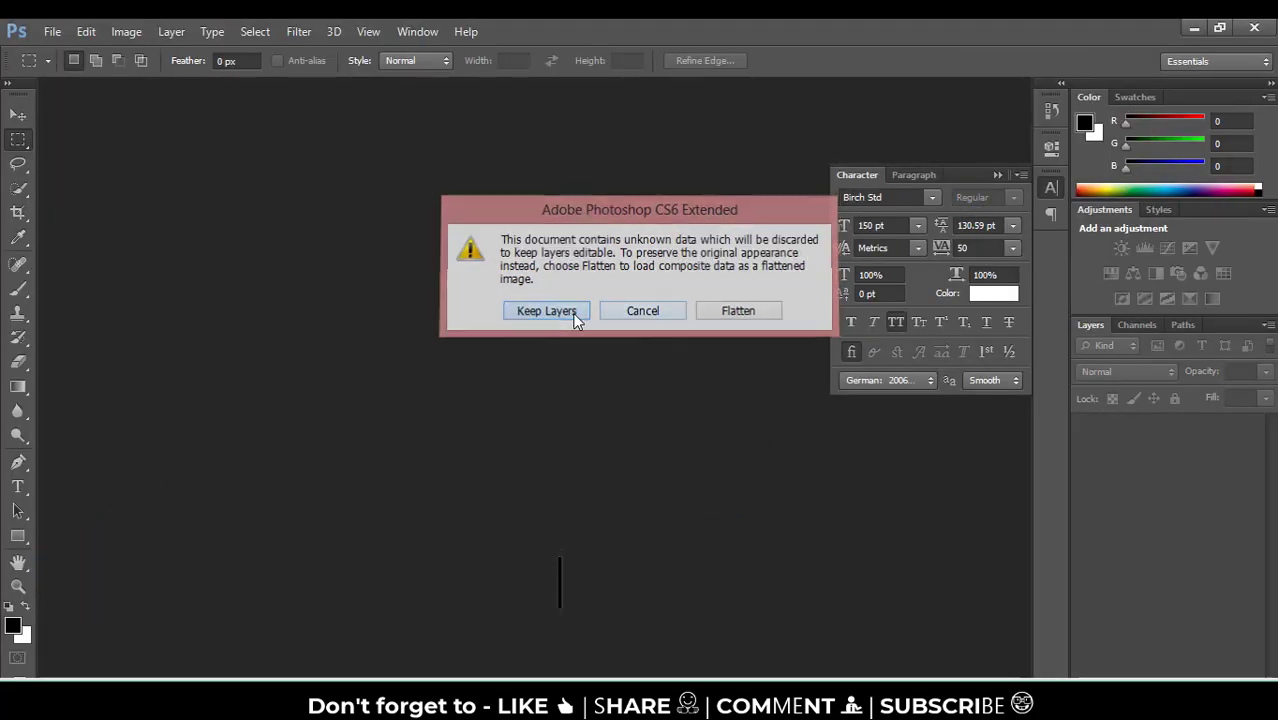
- Open the PSD keeping layers, dismiss the missing-fonts warning, and hide the Flower, Design, Name and Text groups
left_click(572, 313)
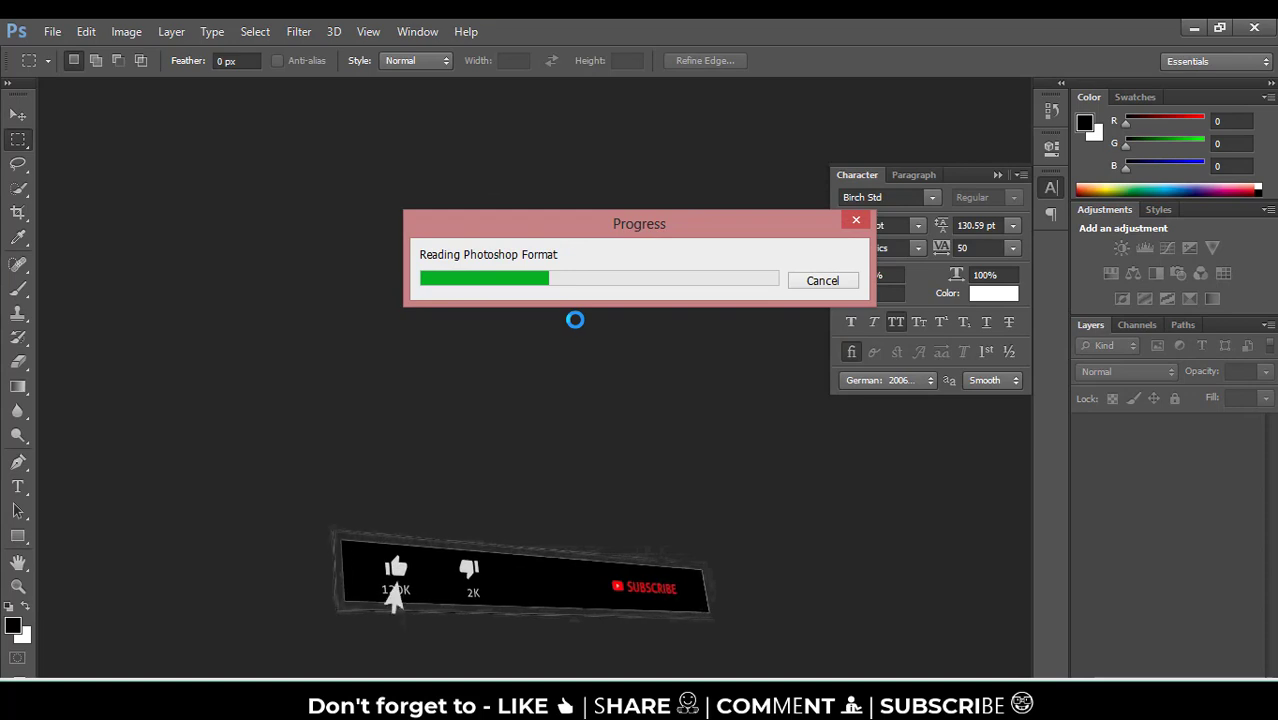
left_click(634, 297)
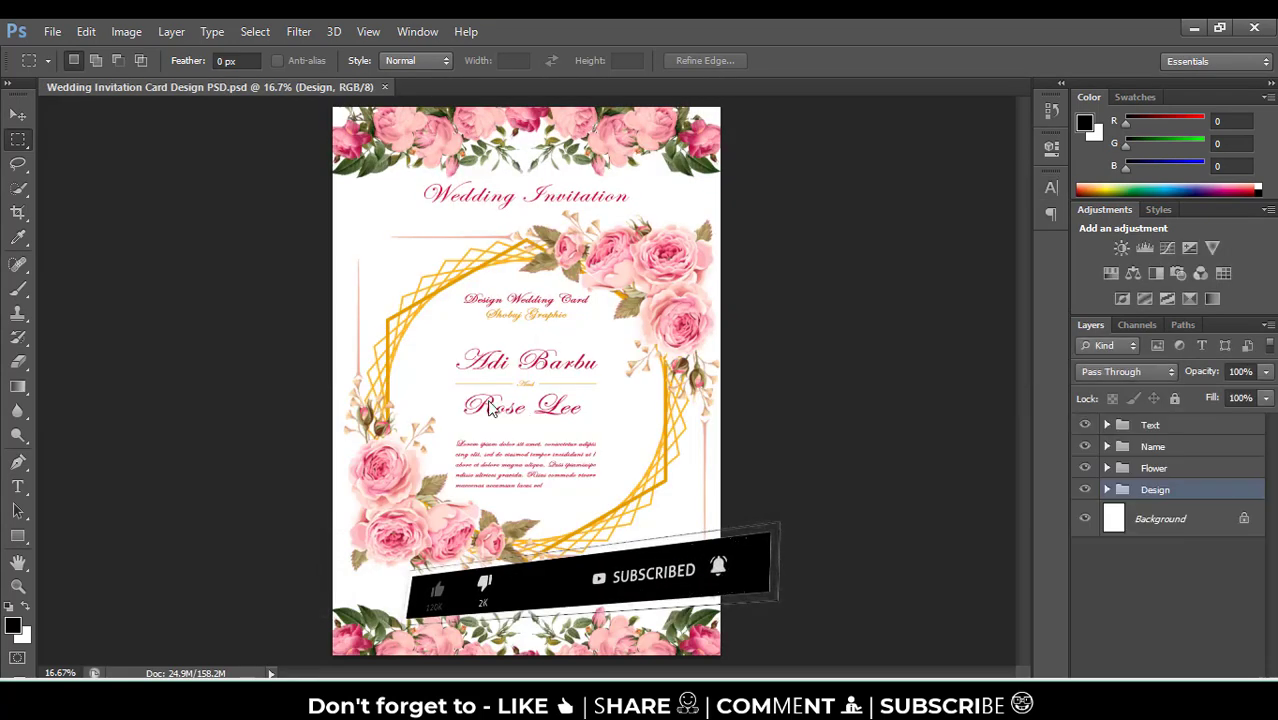
left_click(1085, 468)
left_click(1085, 490)
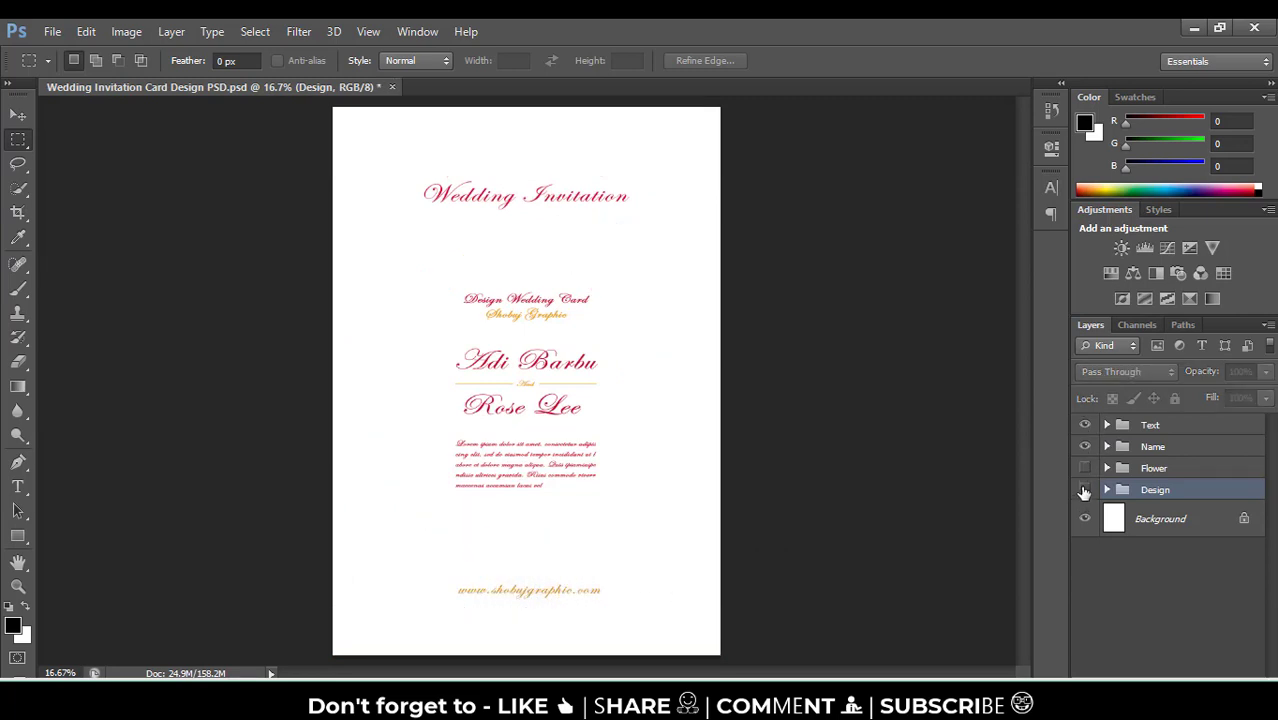
left_click(1085, 447)
left_click(1085, 425)
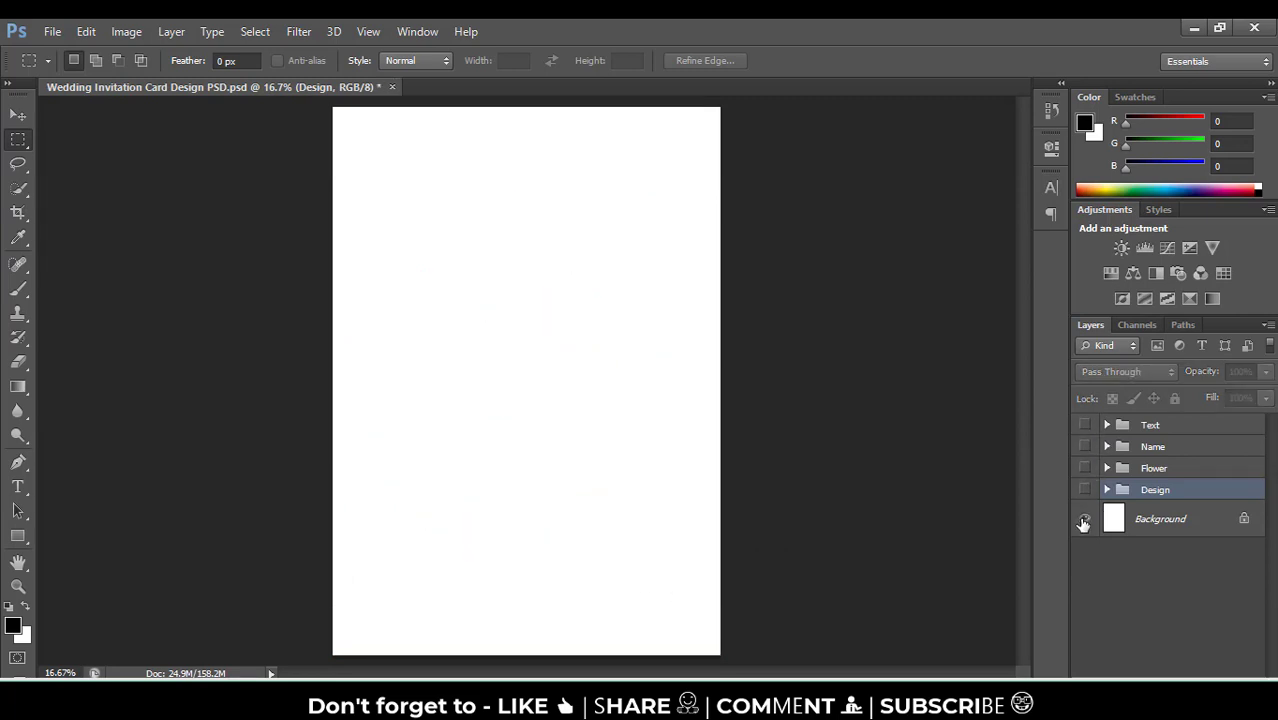
- Show the Design, Flower, Name and Text groups again
left_click(1085, 489)
left_click(1085, 468)
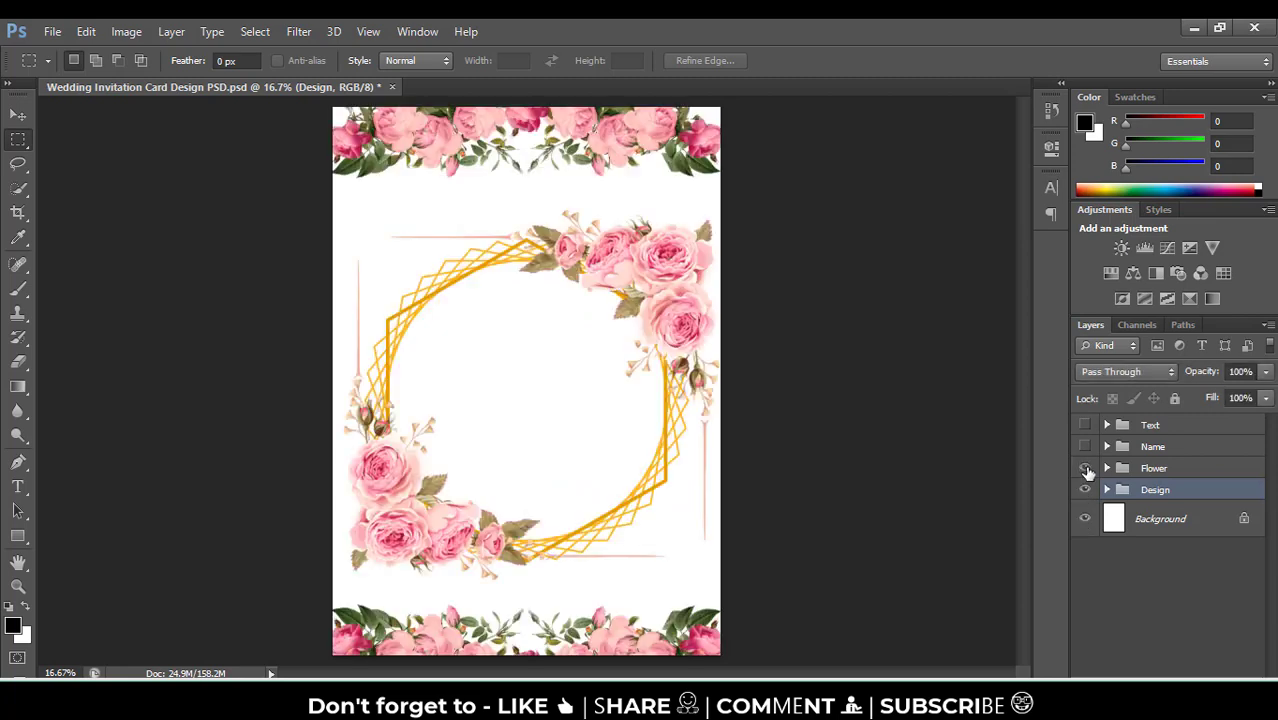
left_click(1085, 447)
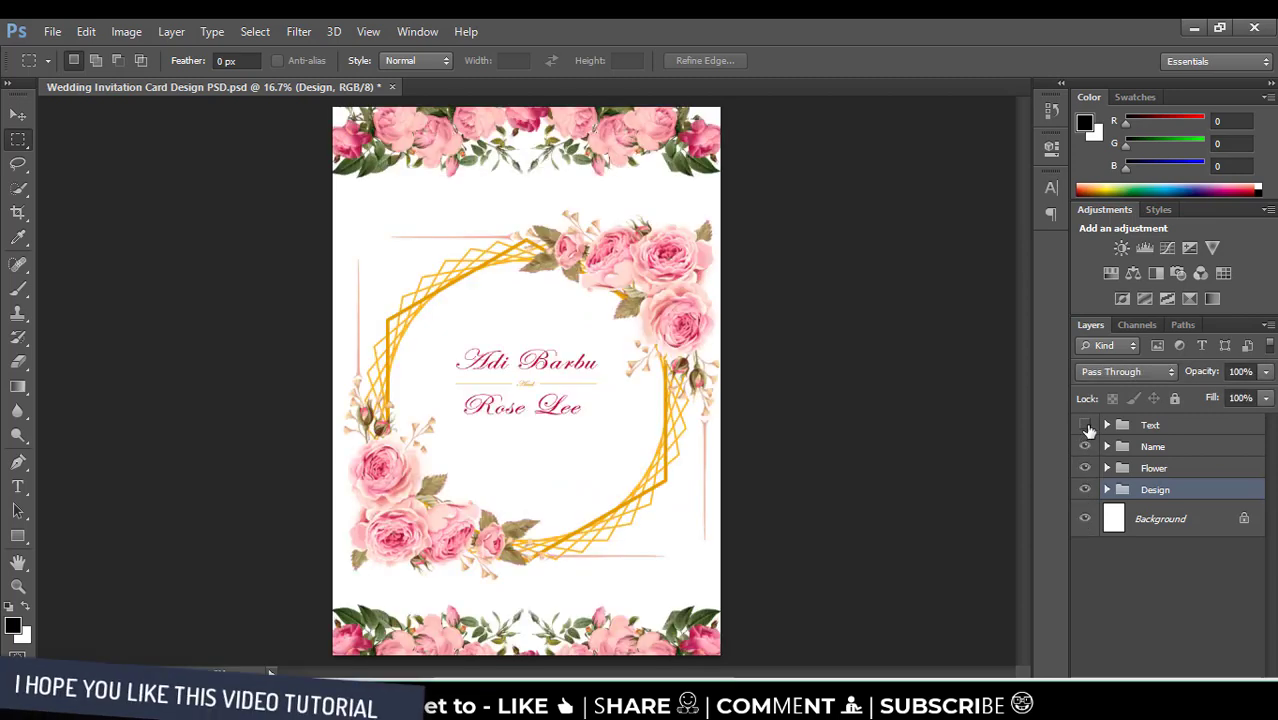
left_click(1085, 425)
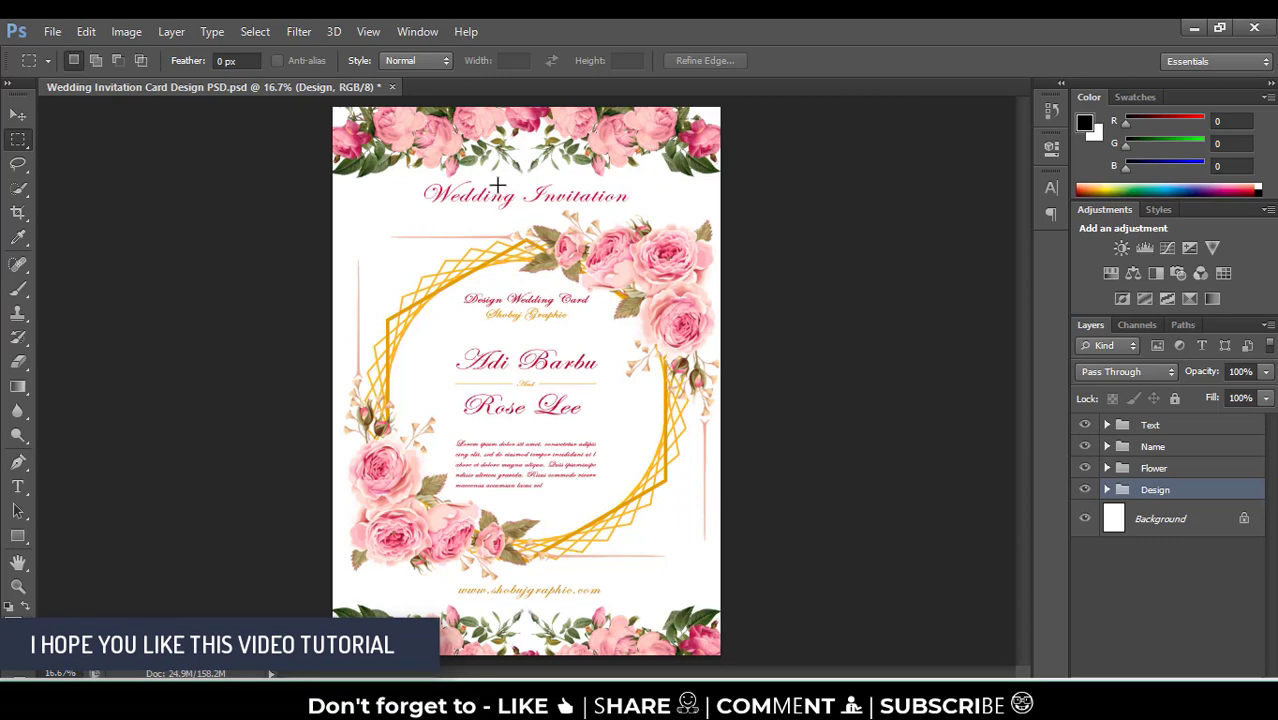
- Expand the Text group to inspect its layers and zoom in on the card's upper text
left_click(1107, 425)
left_click(1165, 457)
left_click(1168, 492)
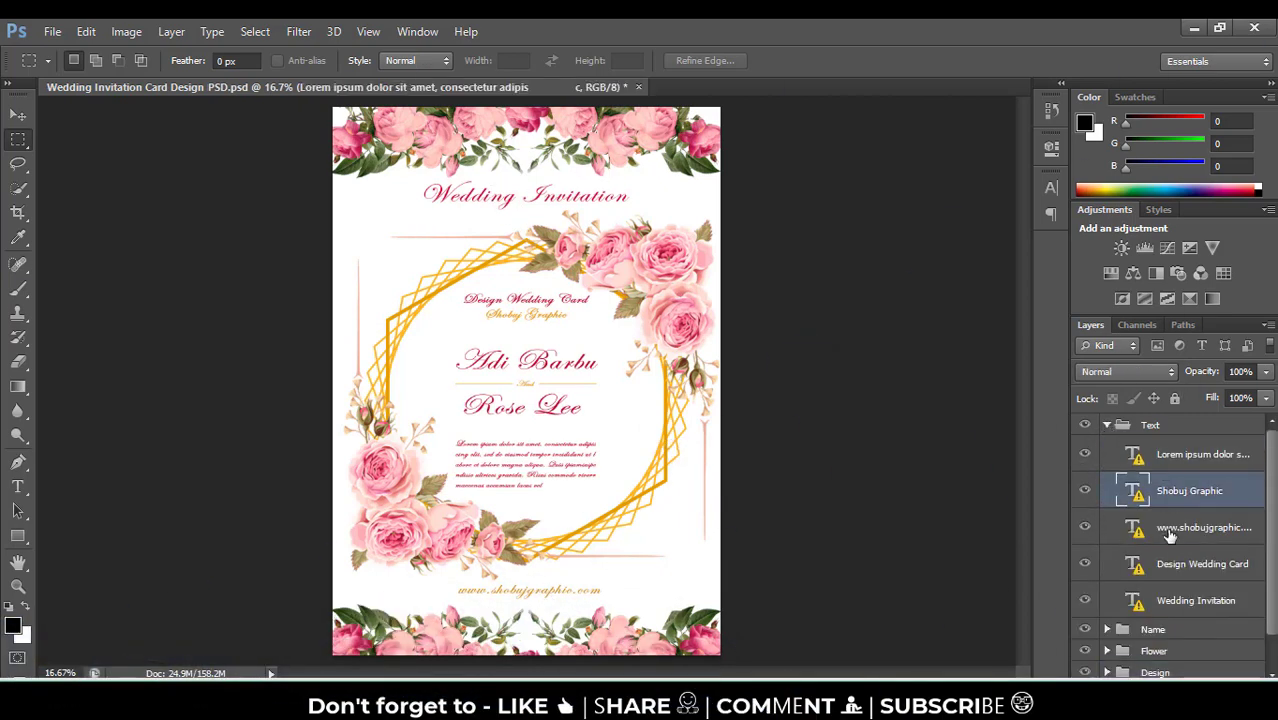
left_click(1168, 530)
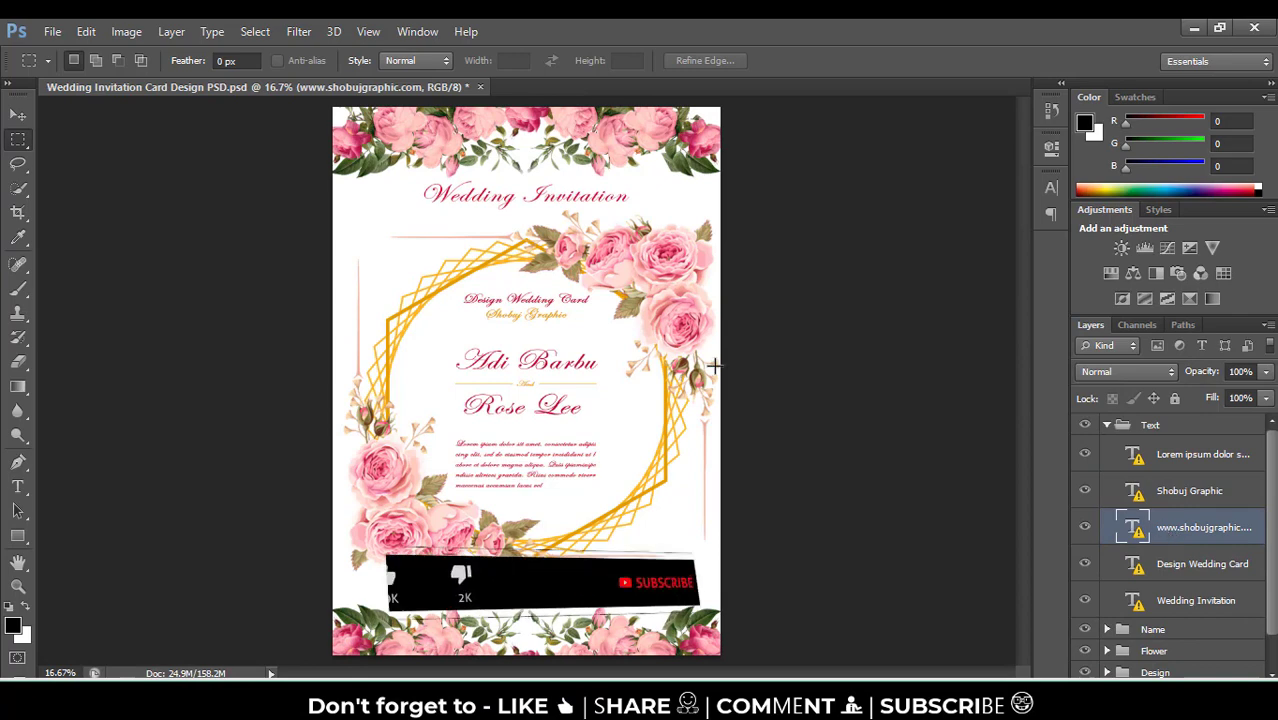
key("ctrl+plus")
key("ctrl+plus")
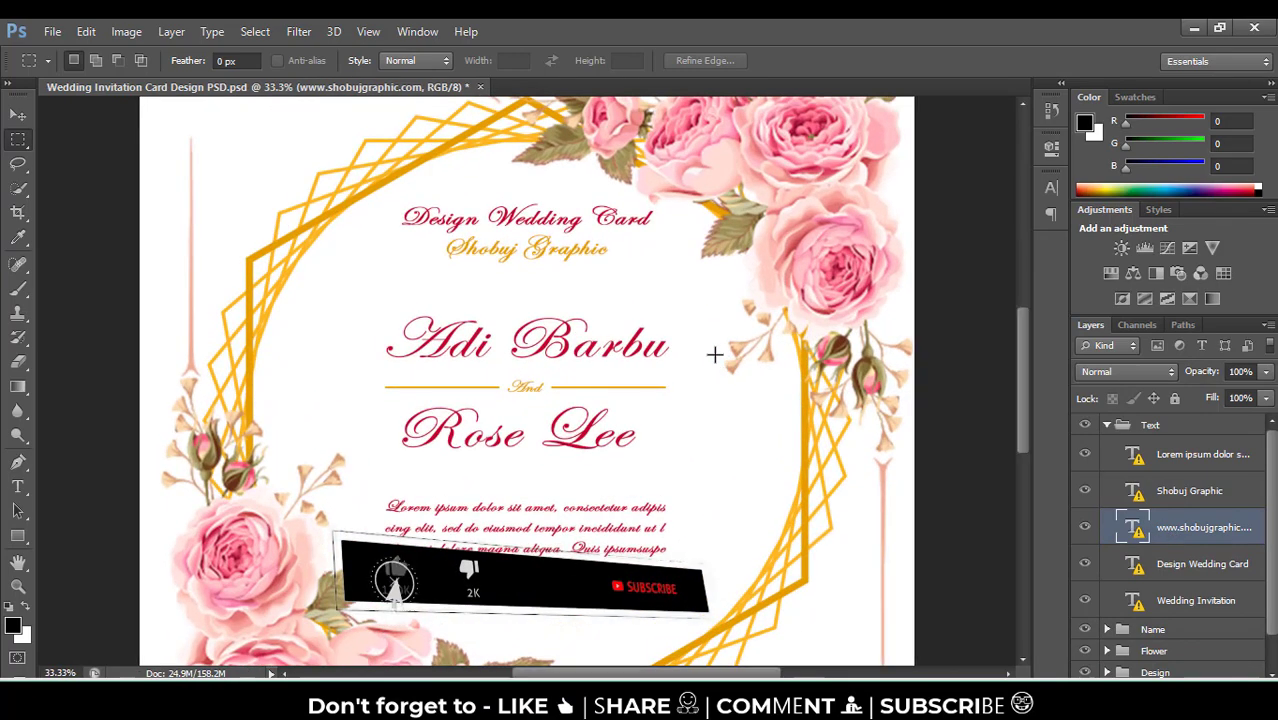
left_click_drag(498, 230, 553, 460)
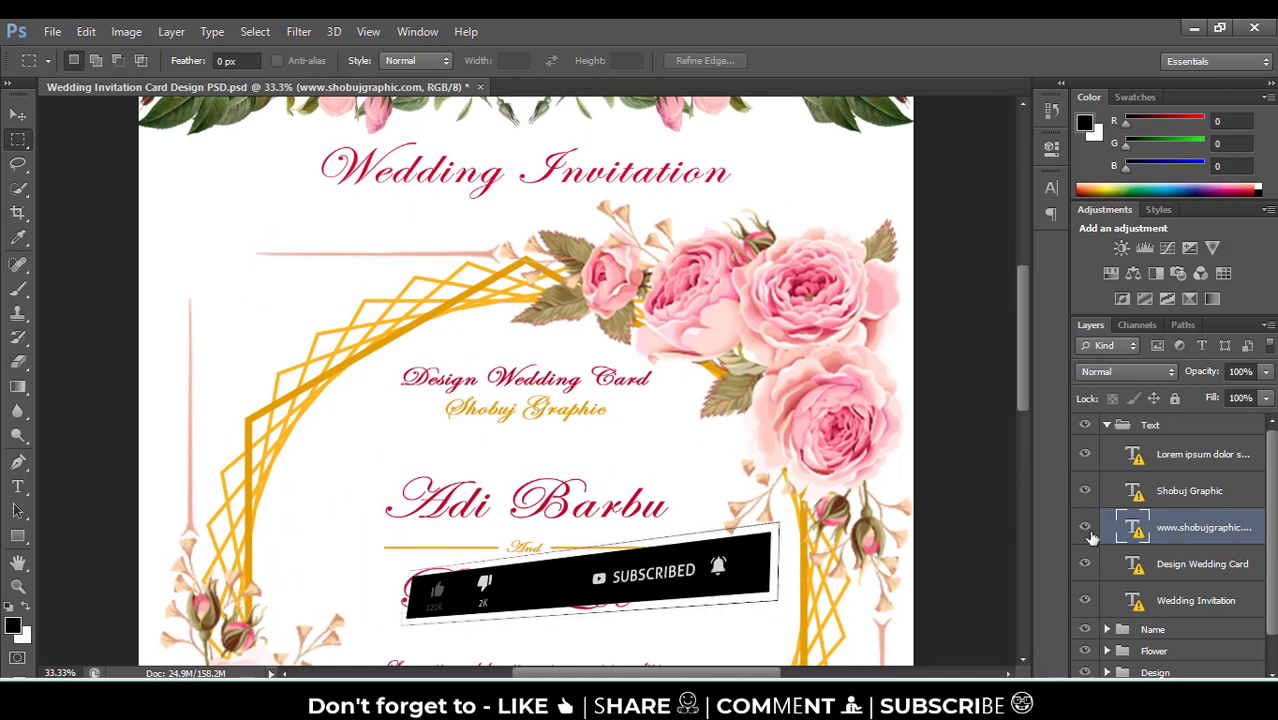
- Retype the Shobuj Graphic line as 'Aman Graphics' and set it in Segoe Script
left_click(1168, 497)
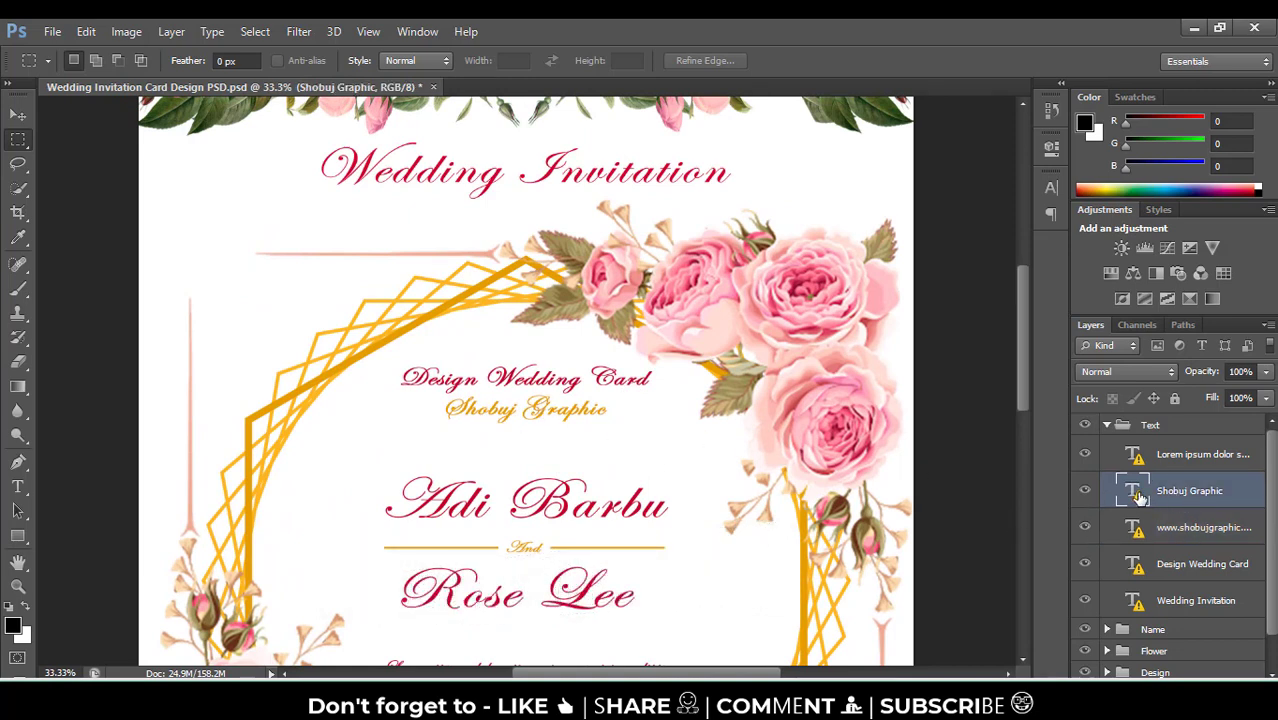
double_click(1138, 497)
left_click(605, 325)
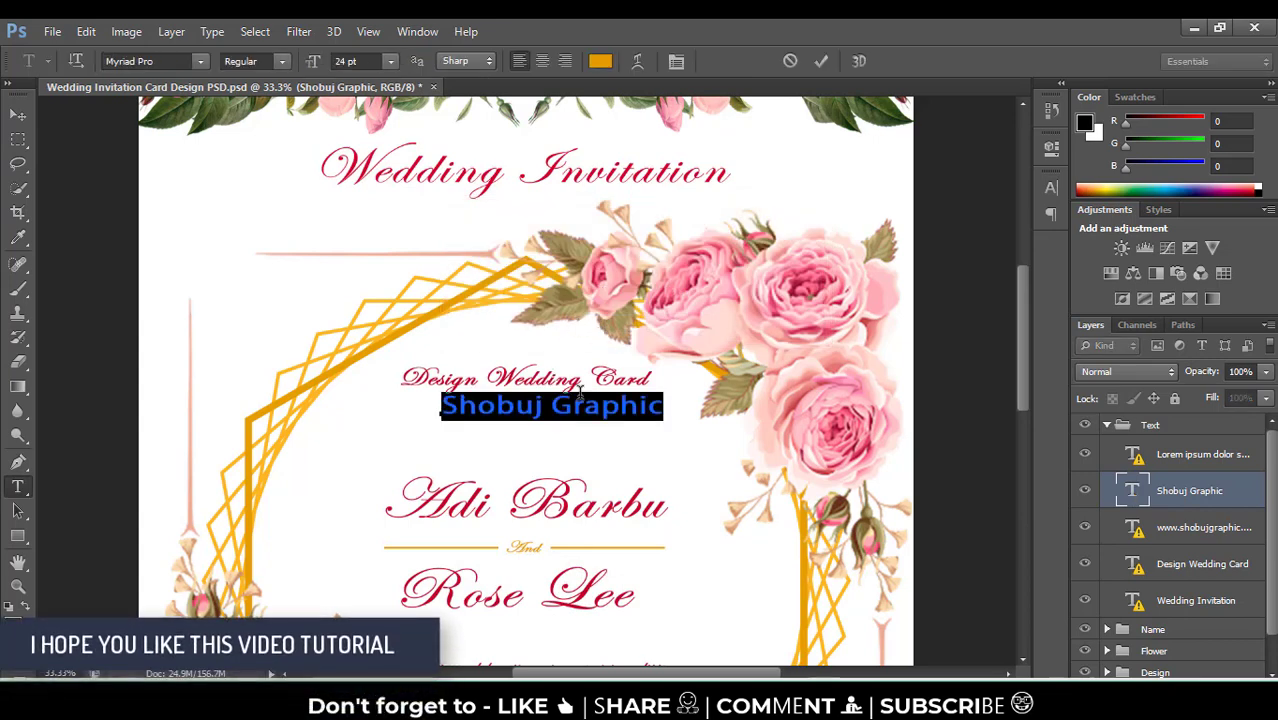
type("Aman Gr")
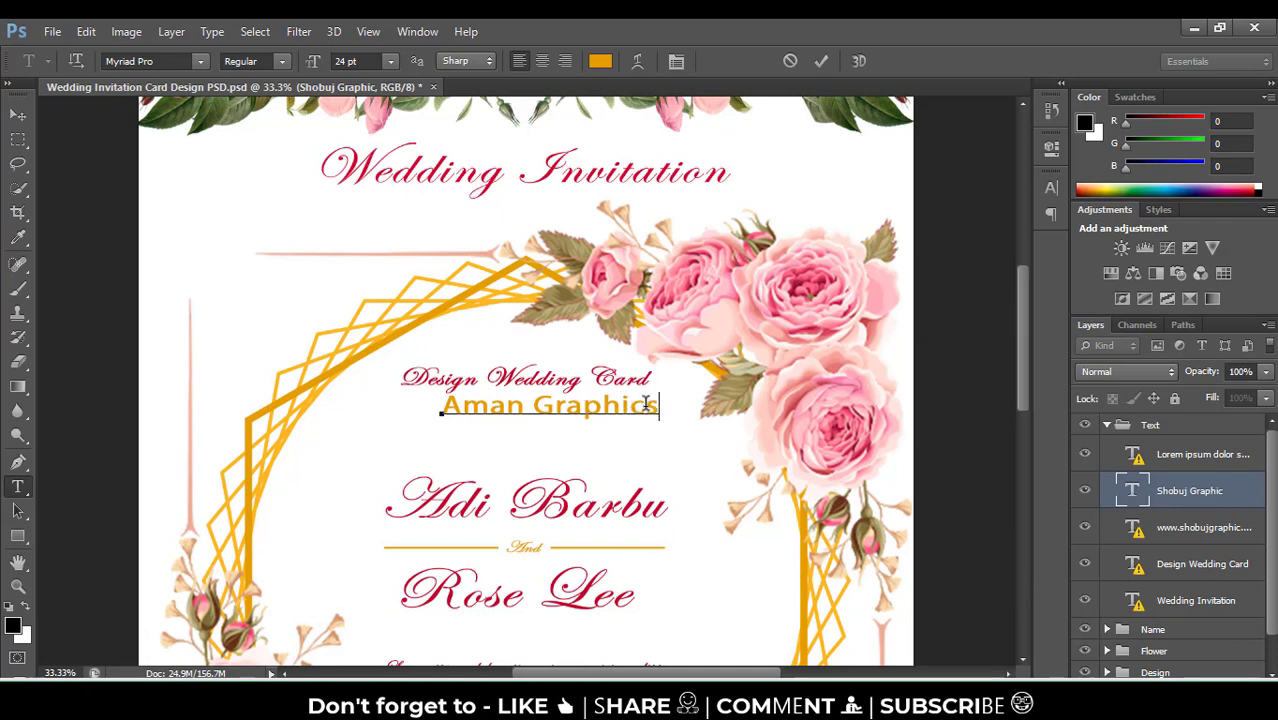
key("ctrl+a")
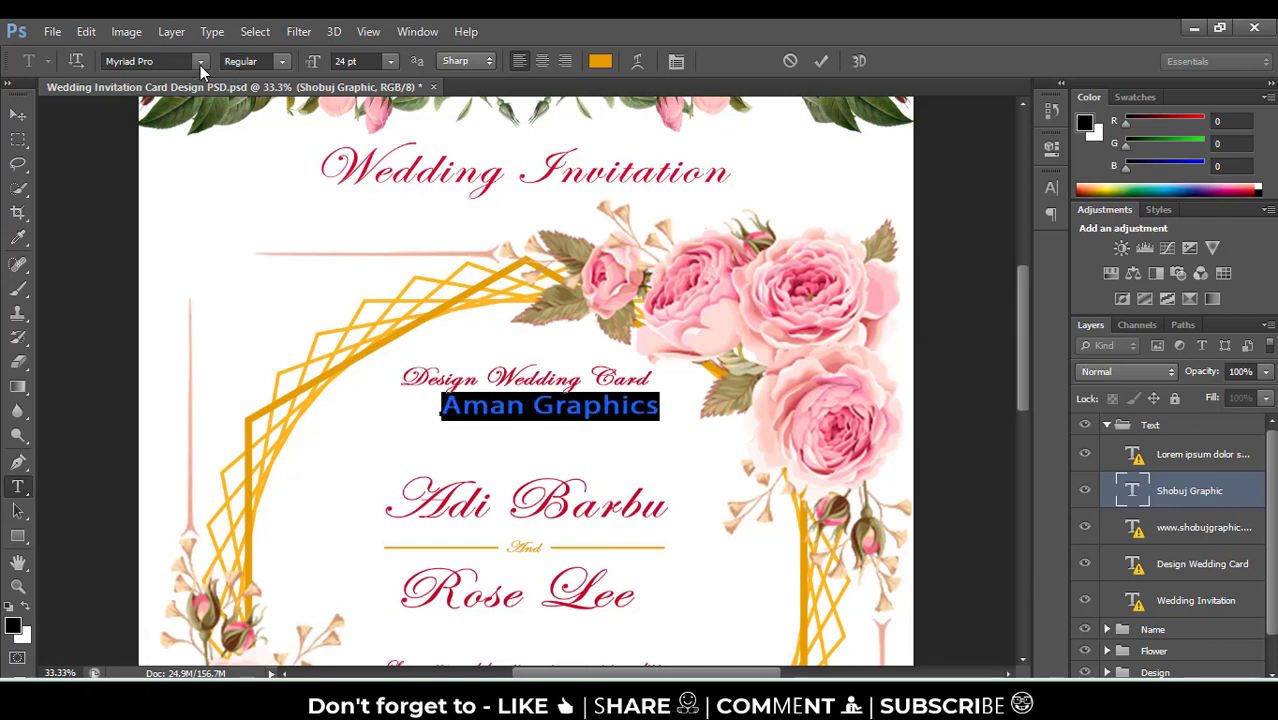
left_click(200, 61)
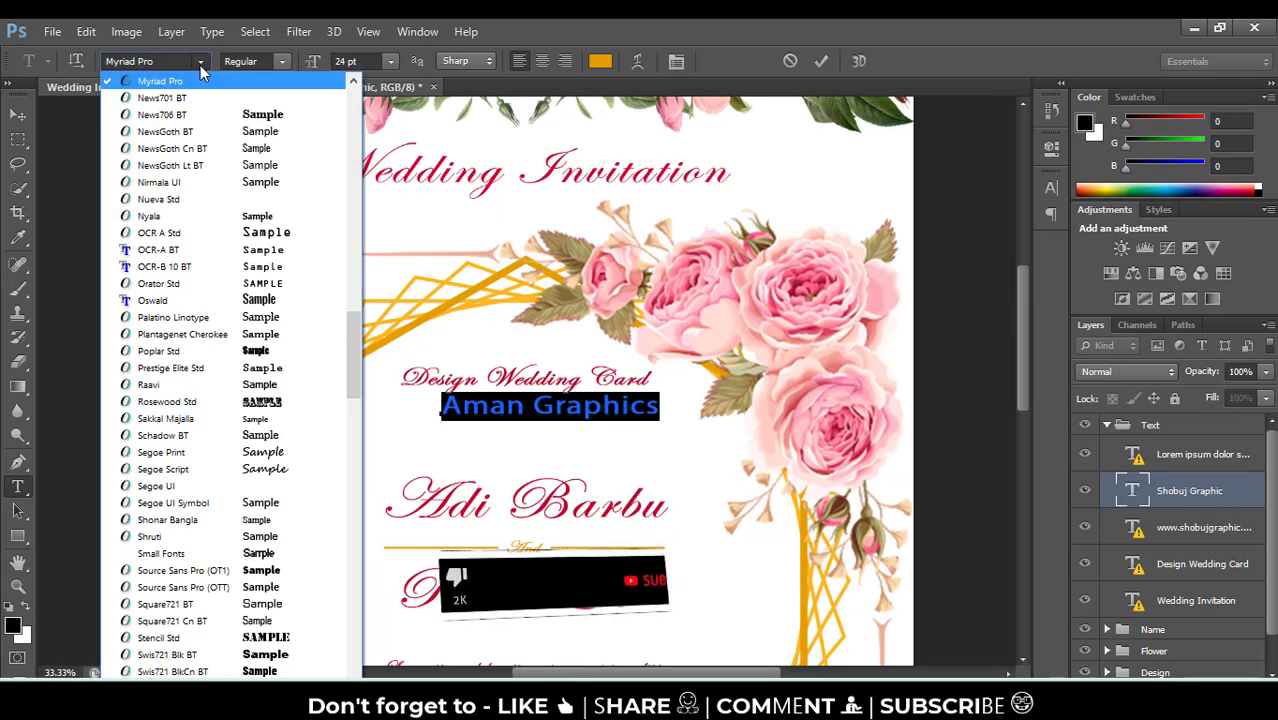
left_click(272, 469)
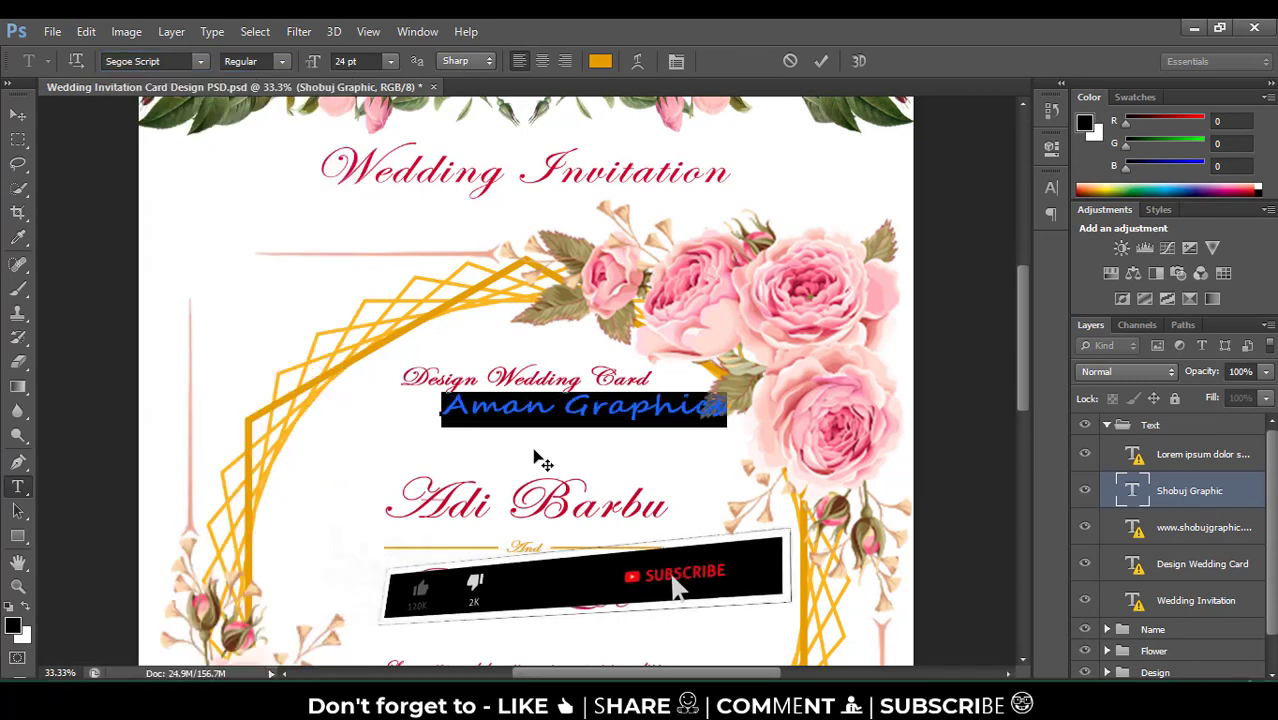
- Size Aman Graphics to 14 pt and centre it beneath Design Wedding Card
left_click_drag(536, 456, 490, 458)
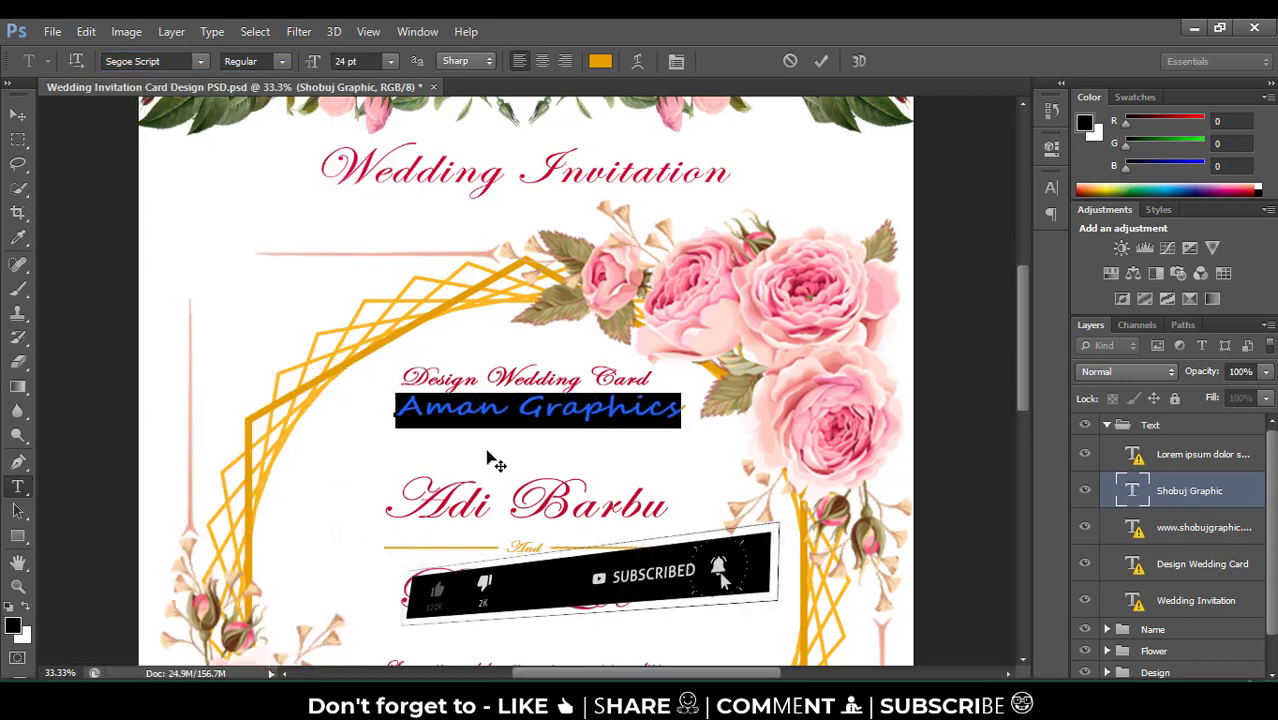
left_click(391, 61)
left_click(377, 236)
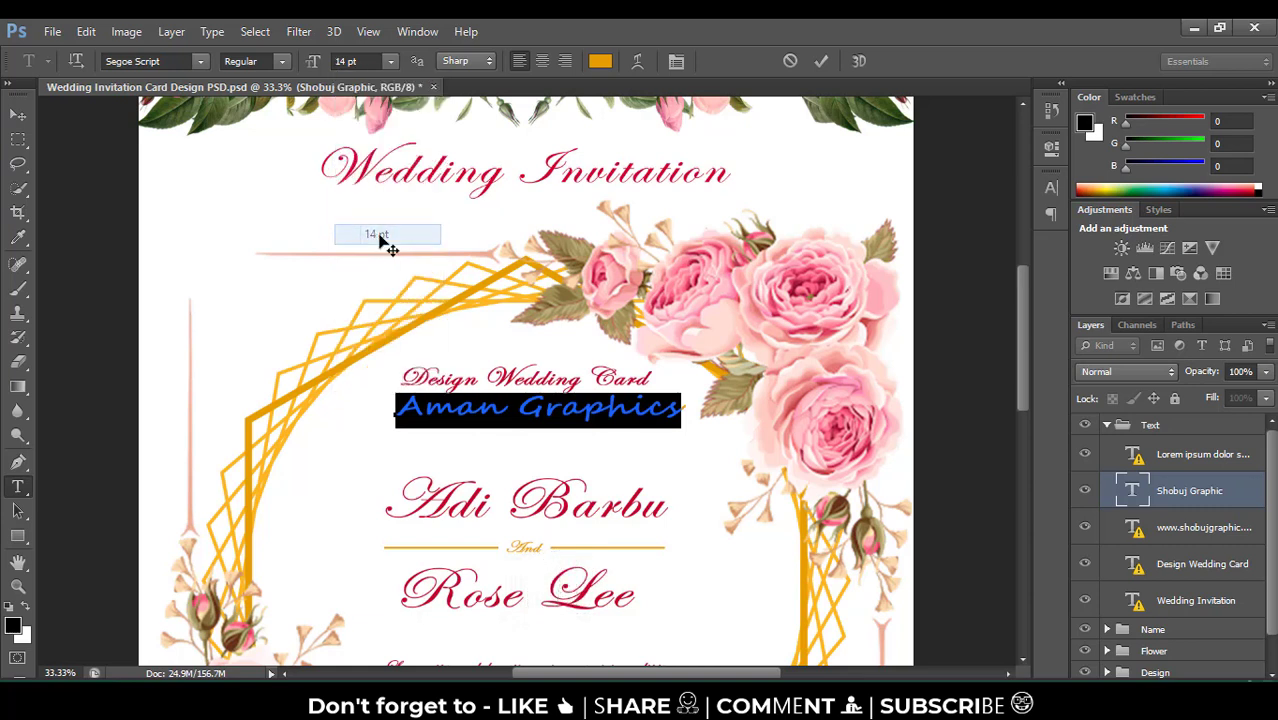
left_click_drag(508, 457, 545, 435)
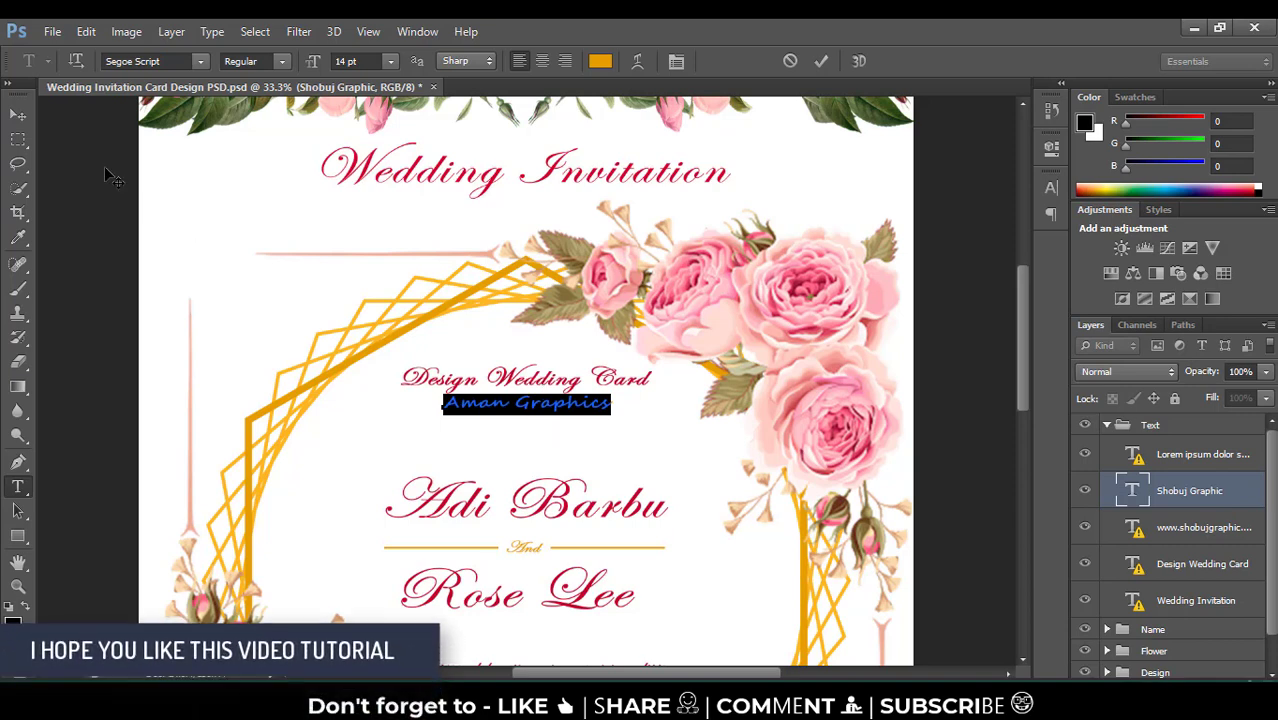
left_click(18, 115)
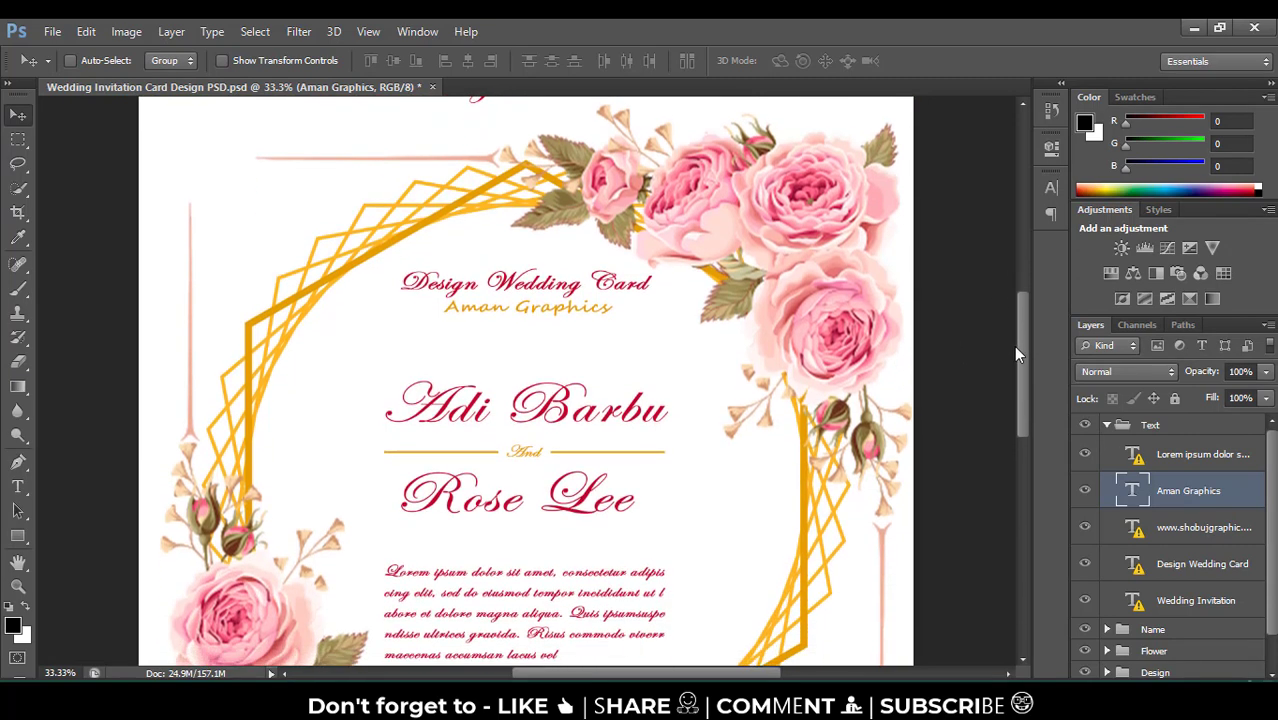
- Collapse the Text group, expand the Name group, and select the top name's text layer
scroll(1013, 350, "down", 5)
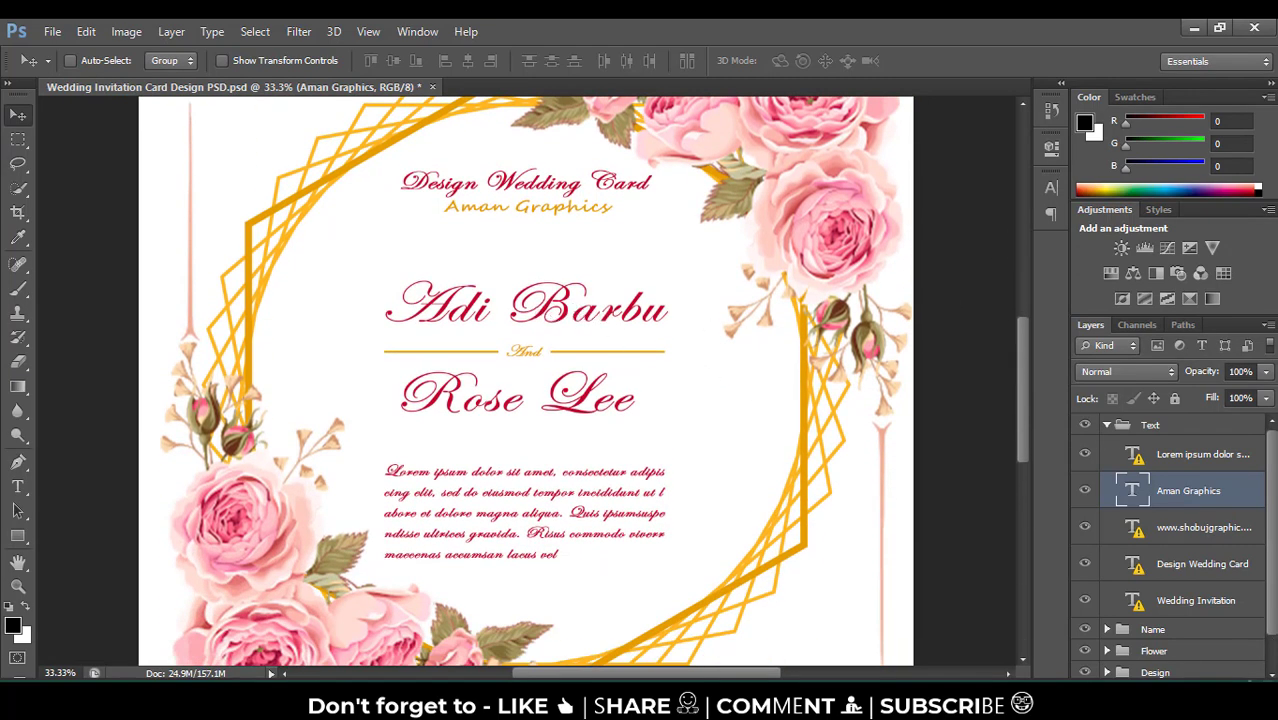
left_click(1170, 530)
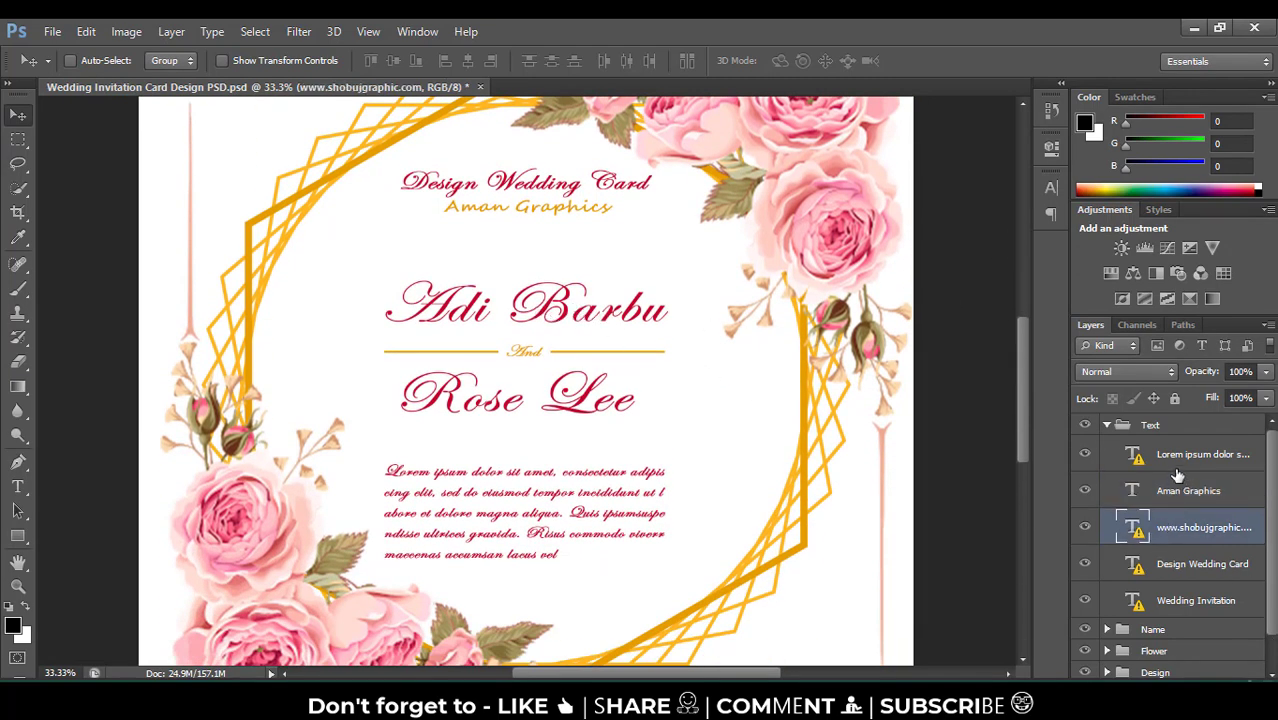
left_click(1152, 602)
left_click(1197, 568)
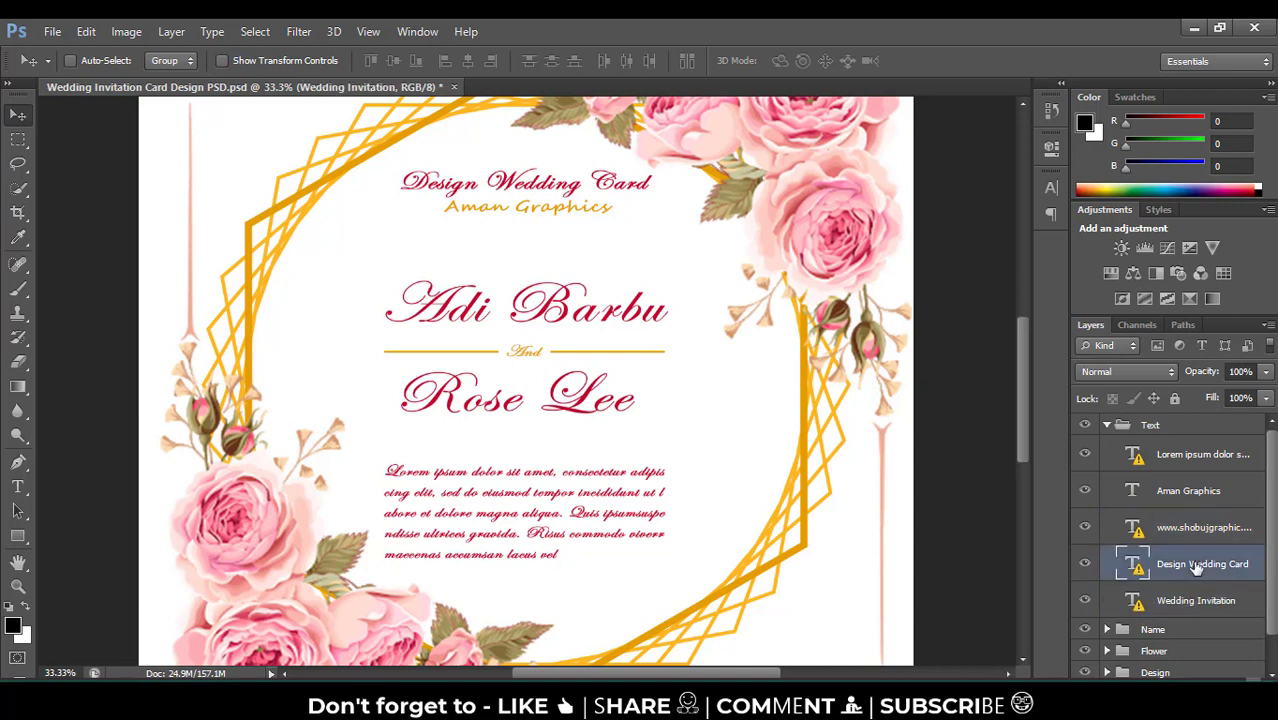
left_click(1108, 426)
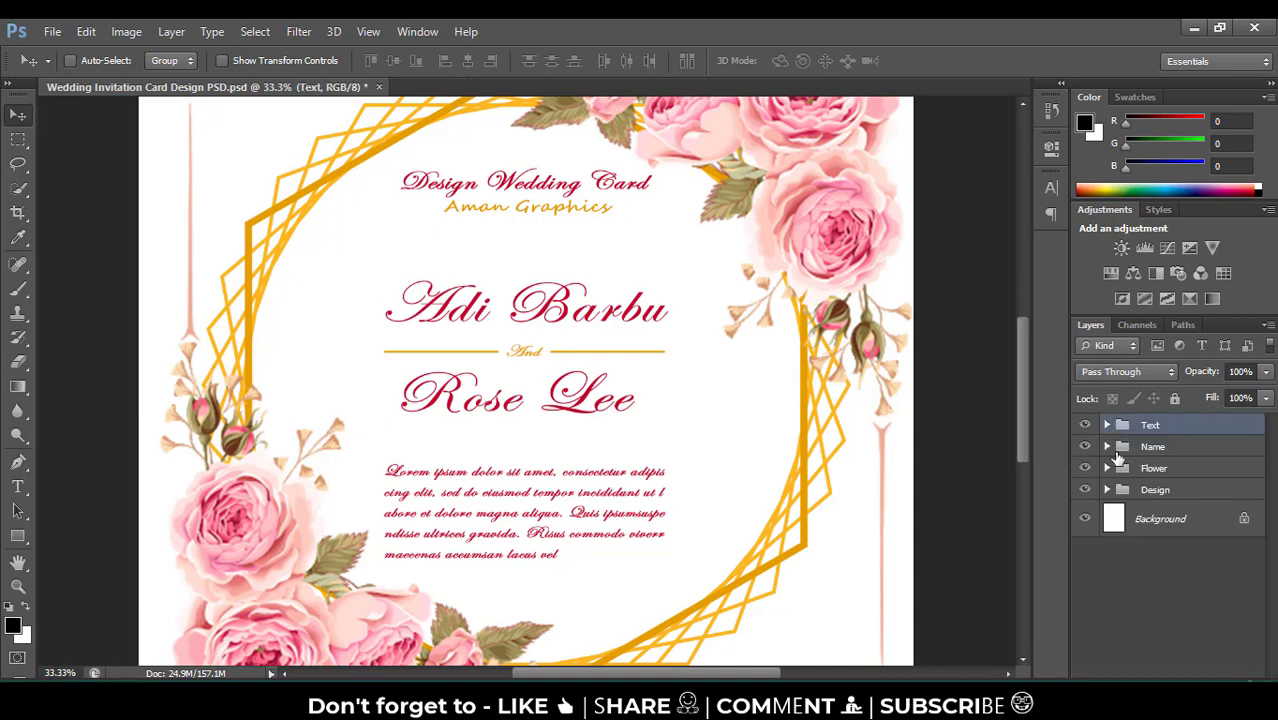
left_click(1107, 447)
left_click(1165, 476)
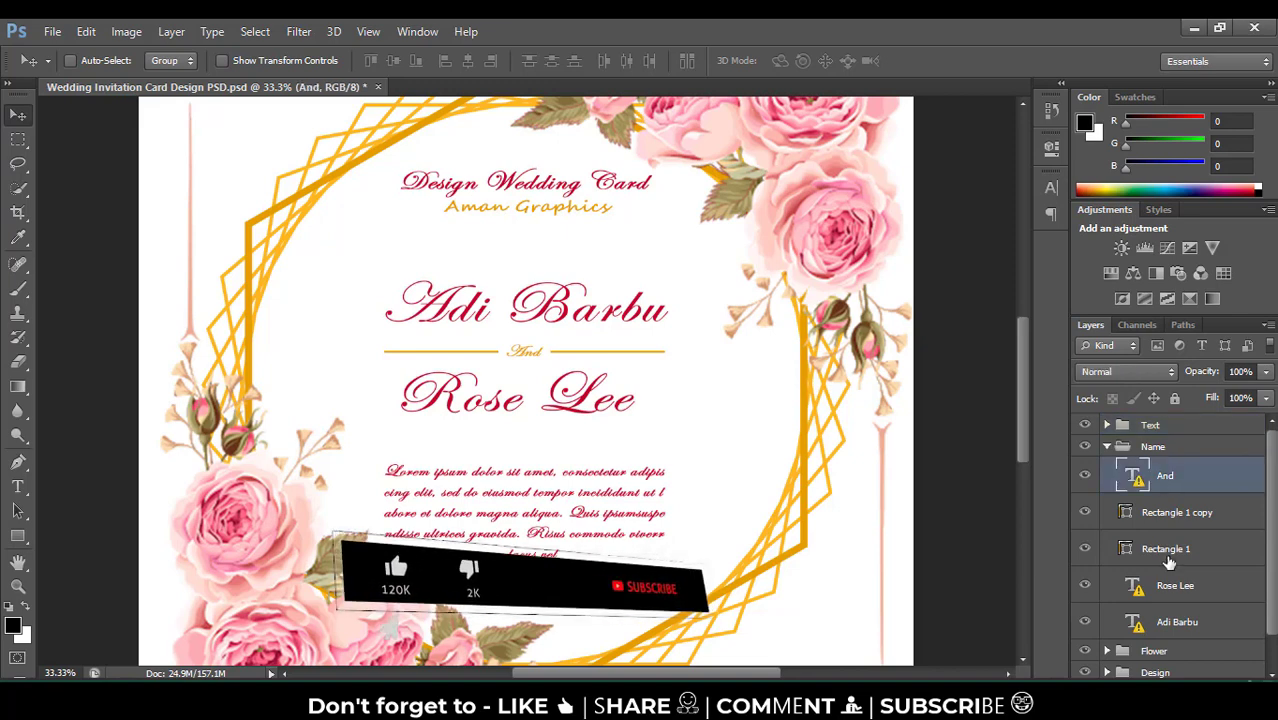
left_click(1161, 592)
left_click(1143, 622)
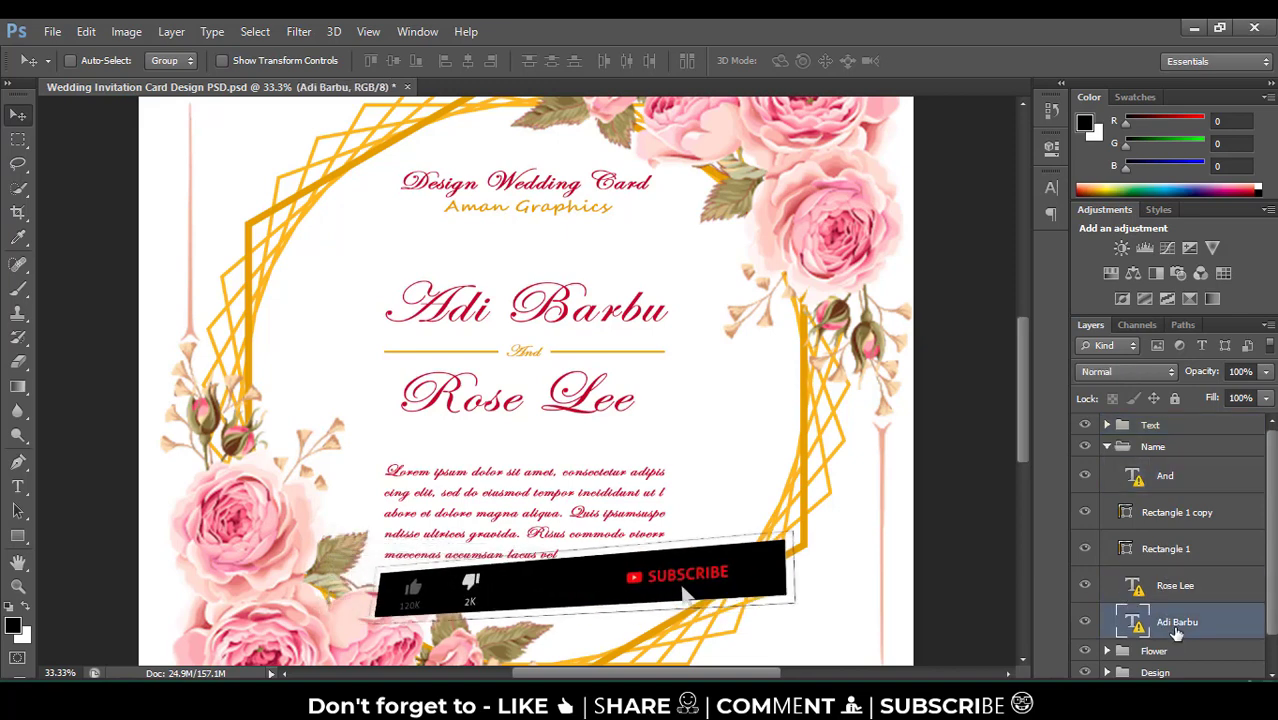
- Replace the top name's text with a new name, accepting the font substitution
double_click(1143, 626)
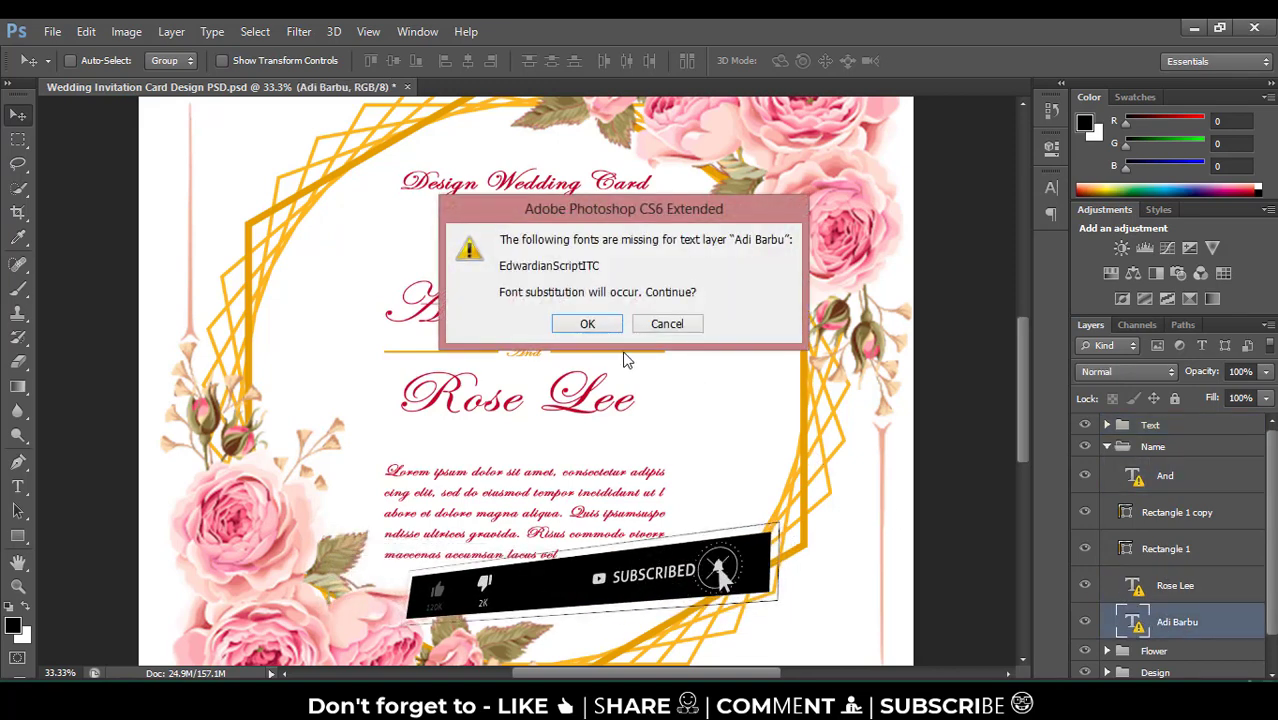
left_click(584, 324)
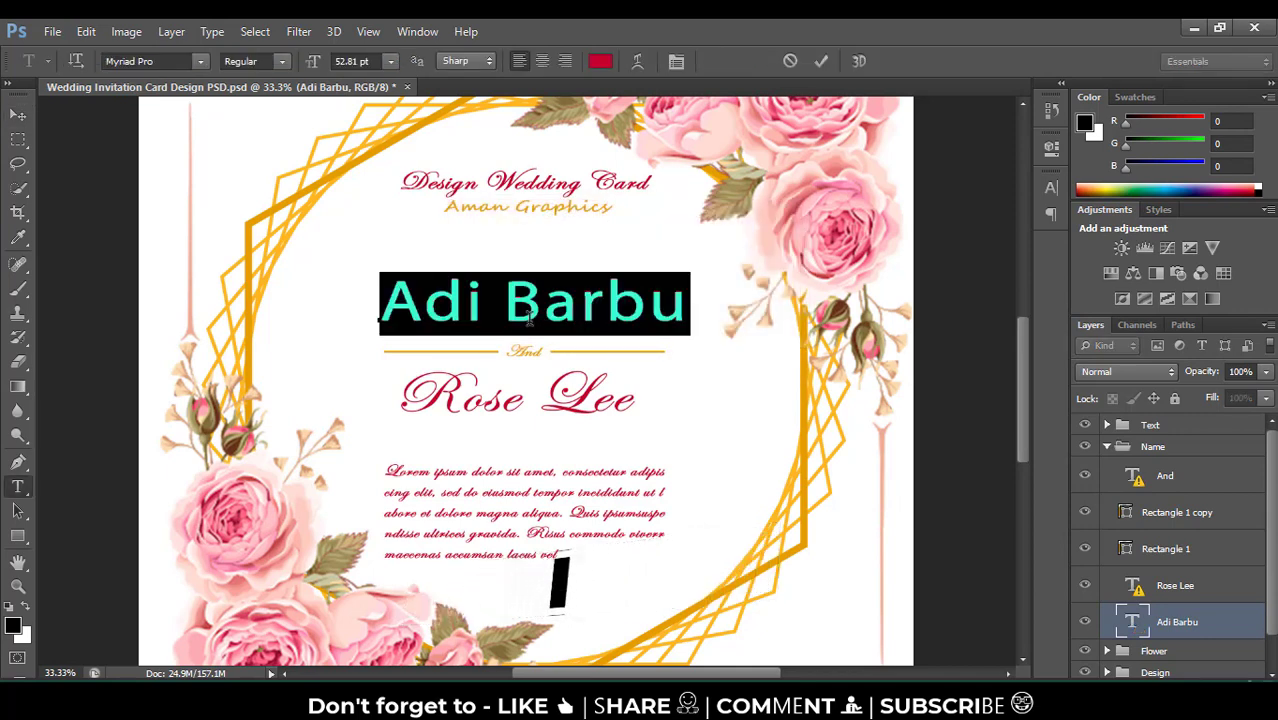
type("Ozzie BhAI")
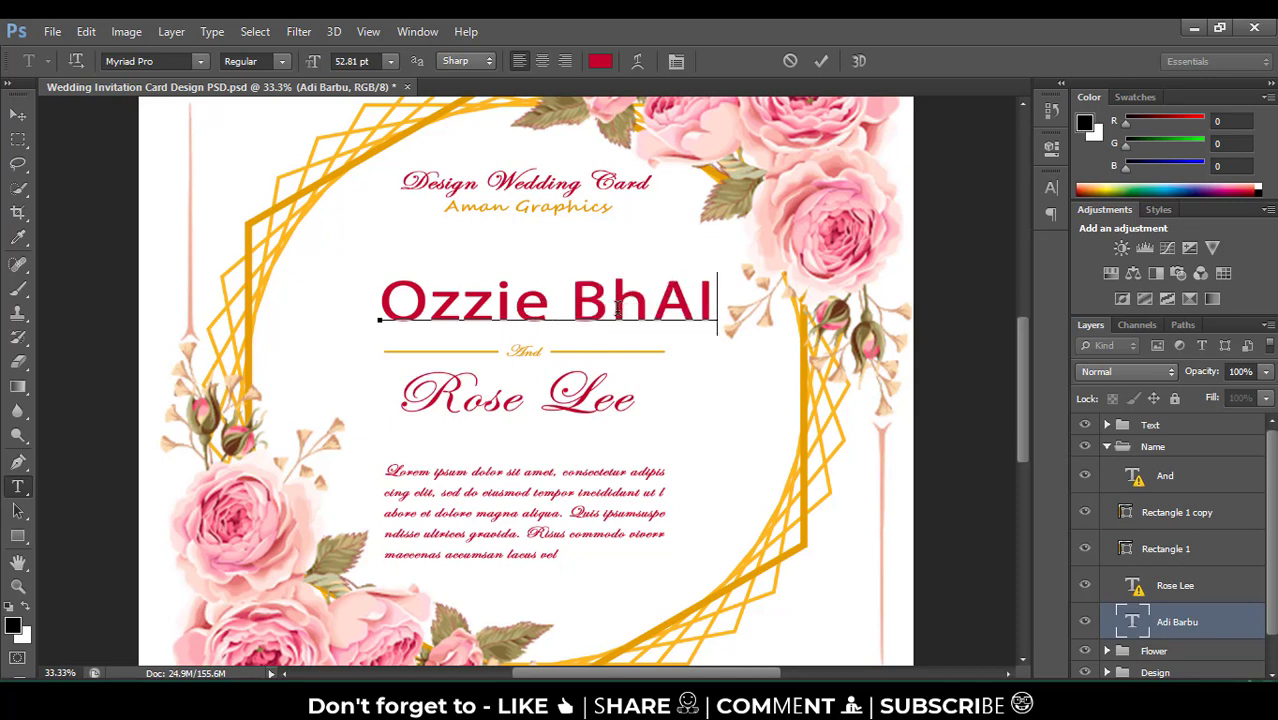
key("Delete")
key("Delete")
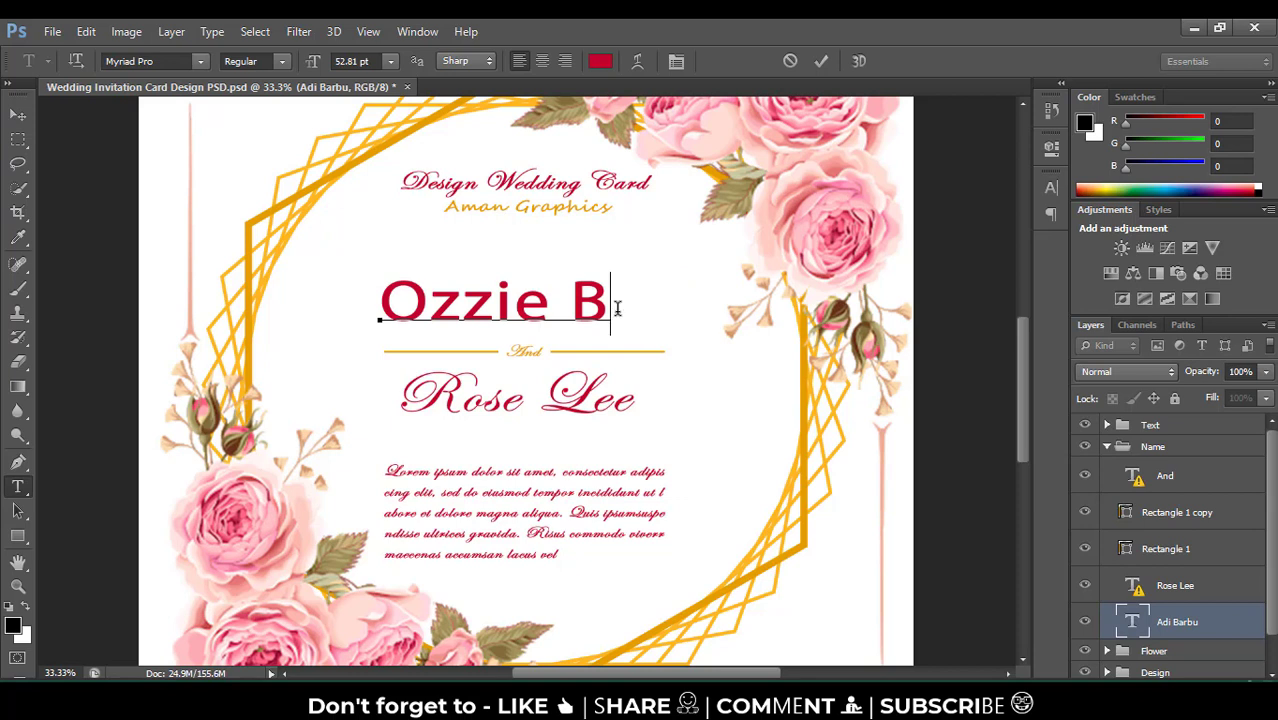
type("h")
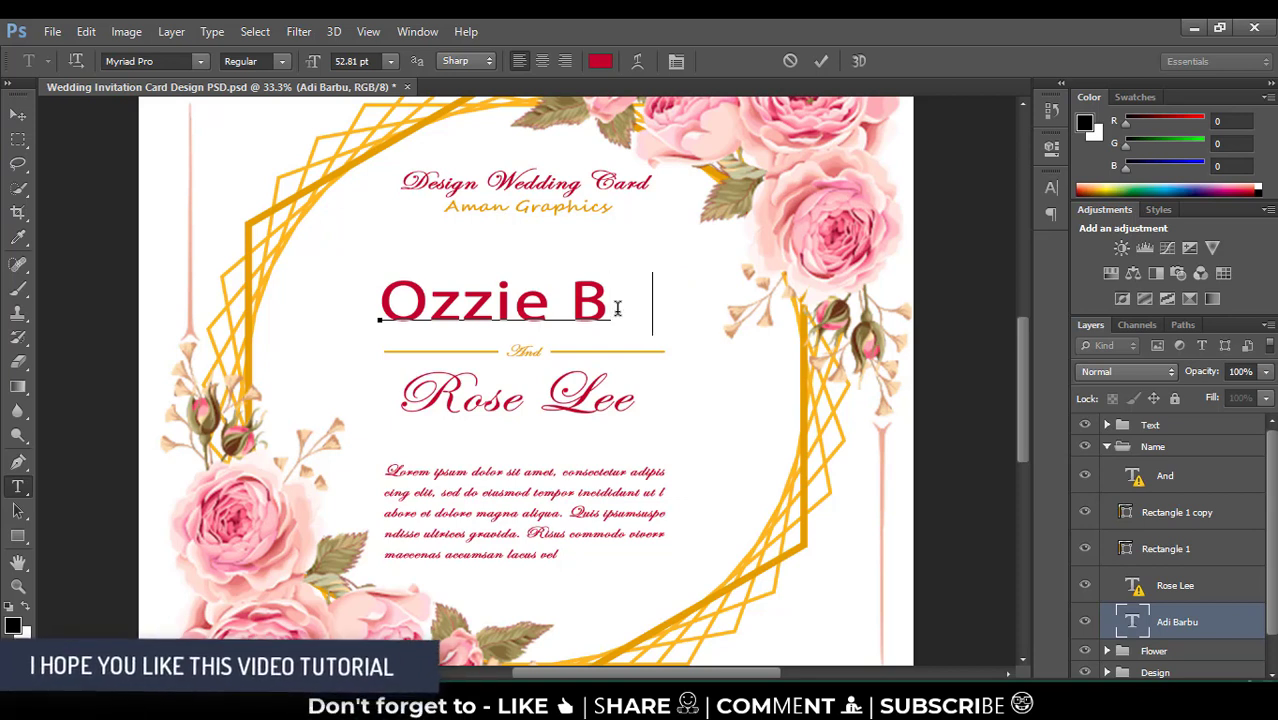
type("ai")
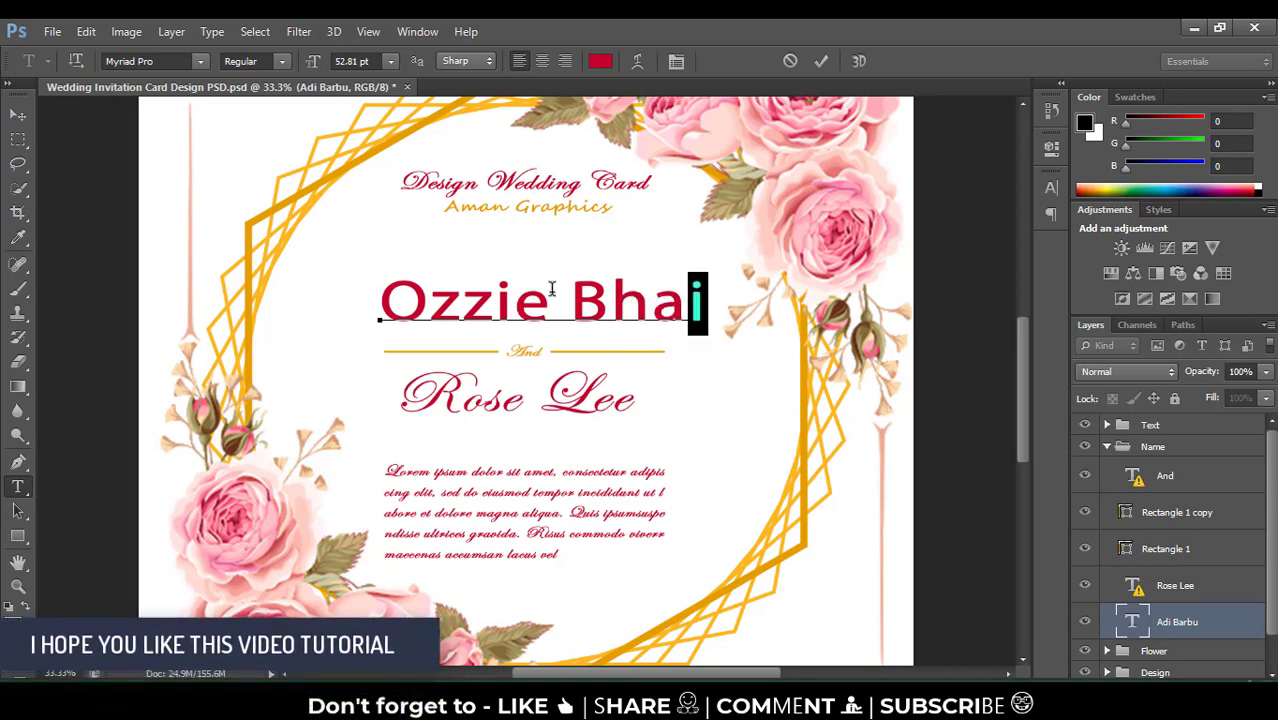
key("shift+Left")
key("shift+Left")
key("shift+Left")
- Try the TypoUpright BT font on the new name and shift it slightly right
left_click(200, 61)
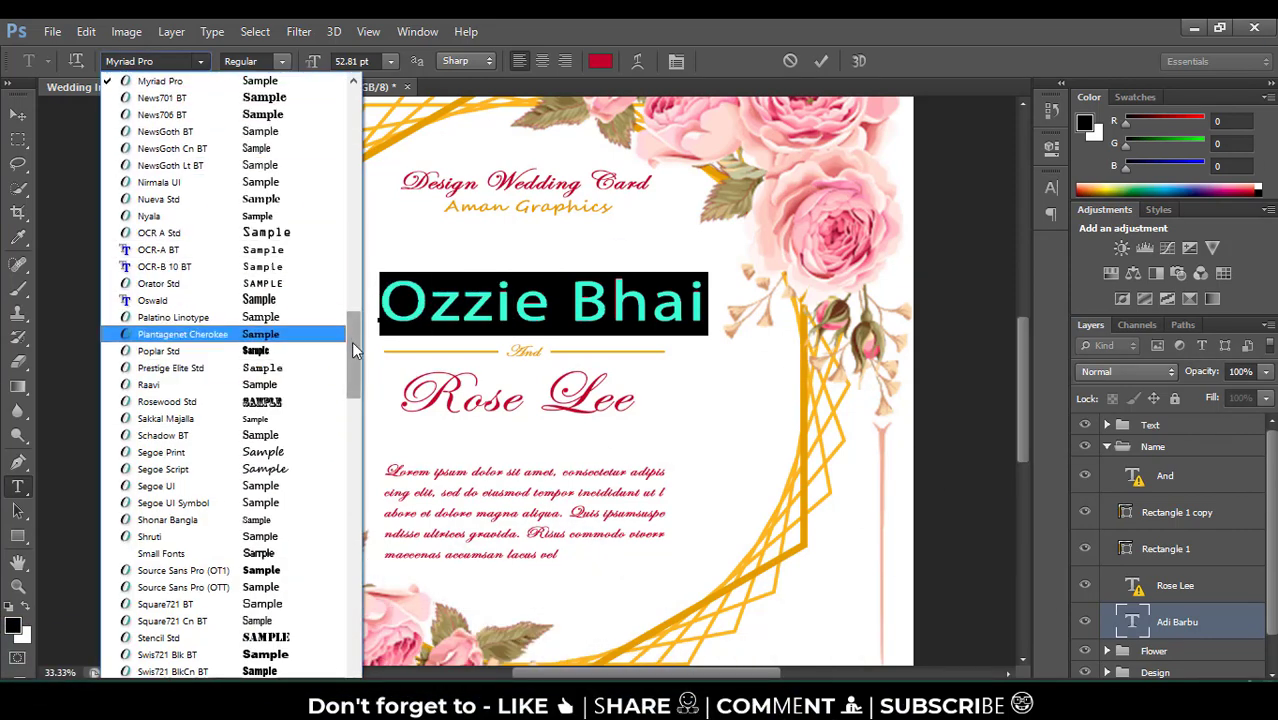
left_click_drag(353, 348, 361, 431)
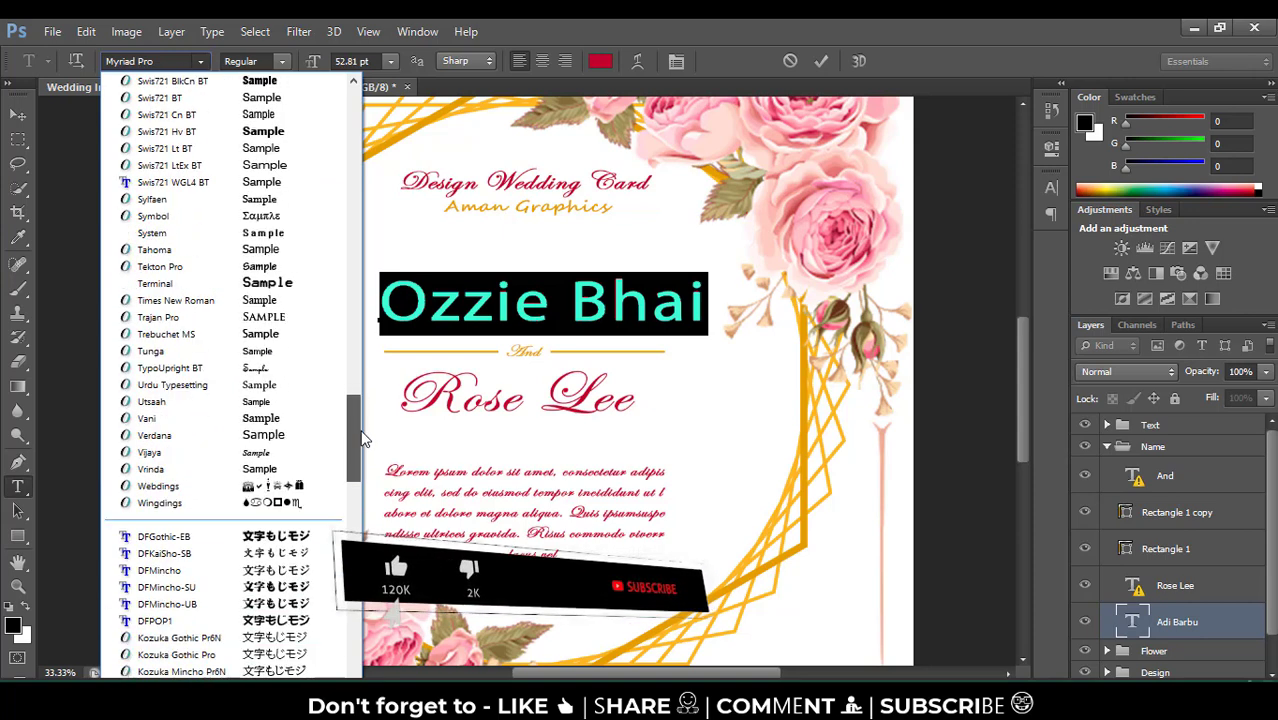
left_click(268, 368)
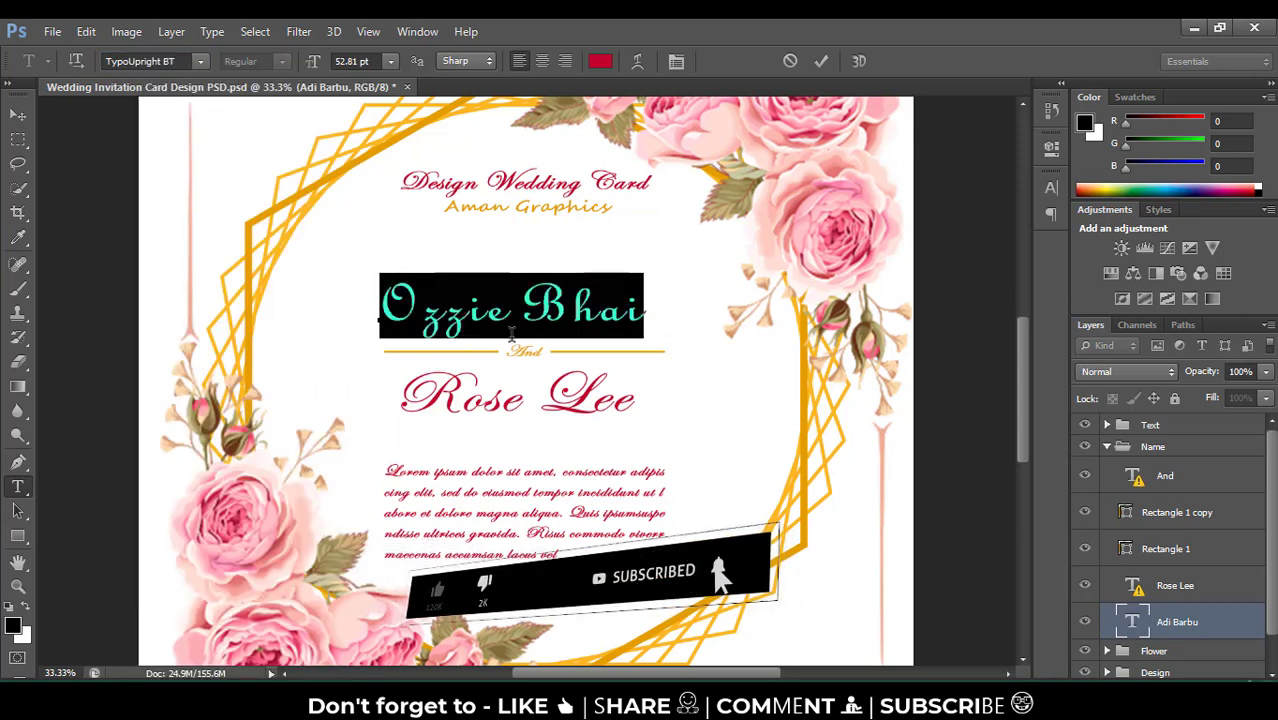
left_click_drag(533, 378, 551, 380)
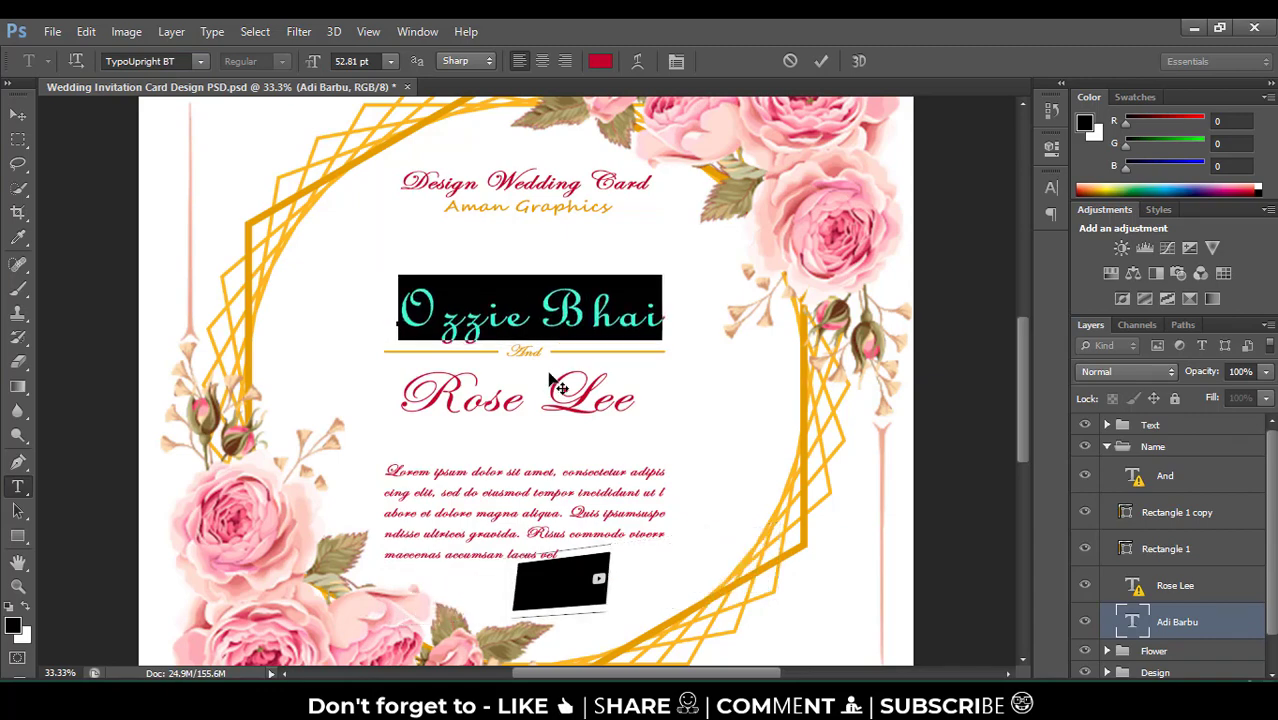
- Switch the name to Embassy BT, nudge it into place and commit the edit
left_click(199, 62)
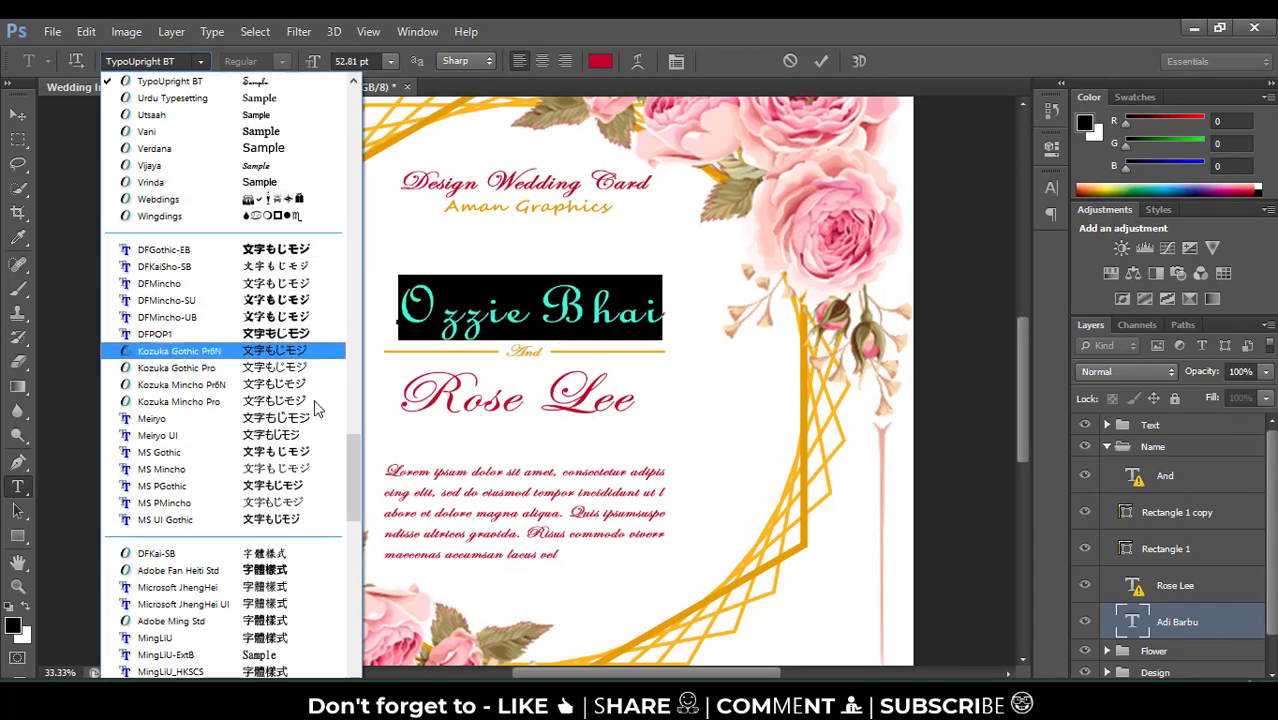
left_click_drag(352, 440, 374, 189)
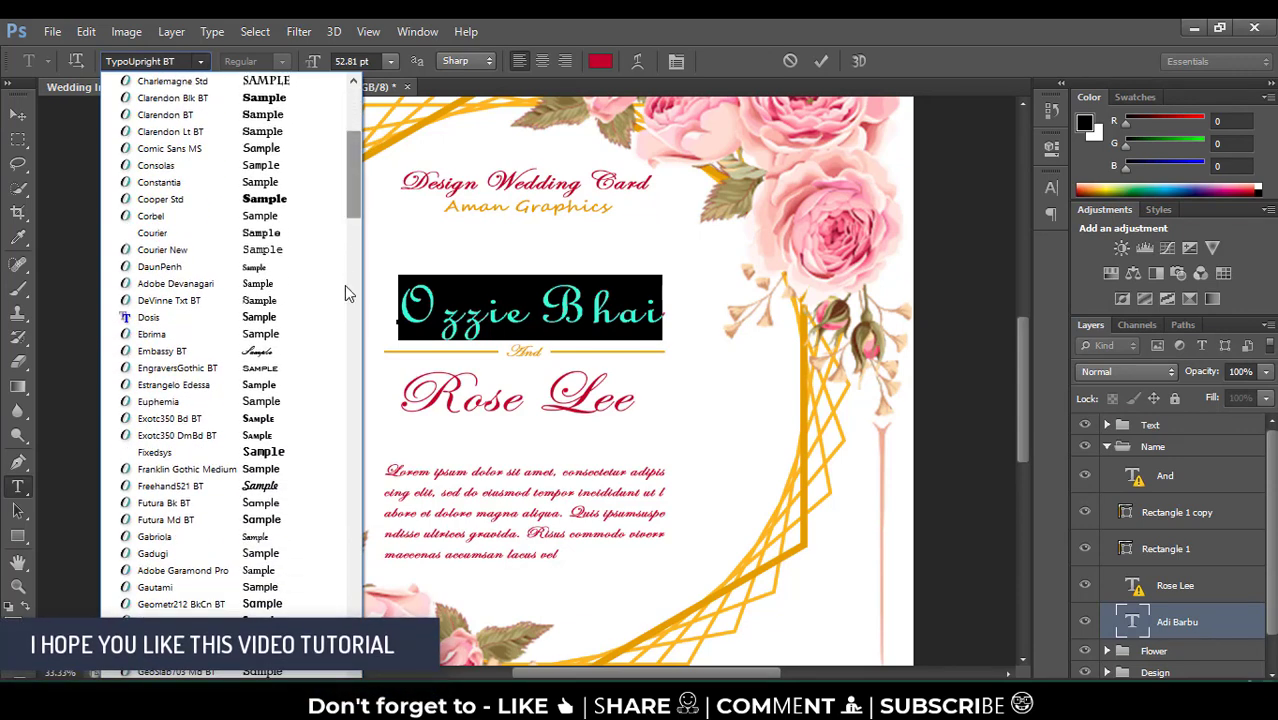
left_click(264, 358)
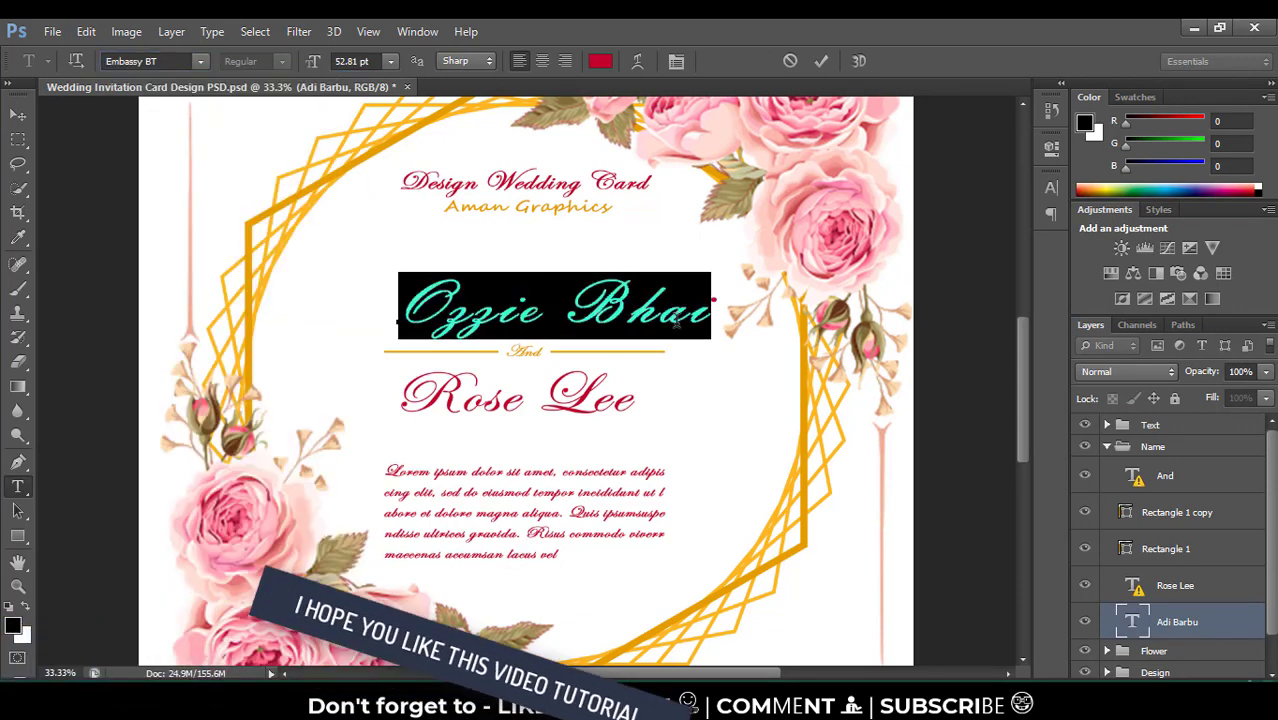
left_click_drag(662, 390, 656, 394)
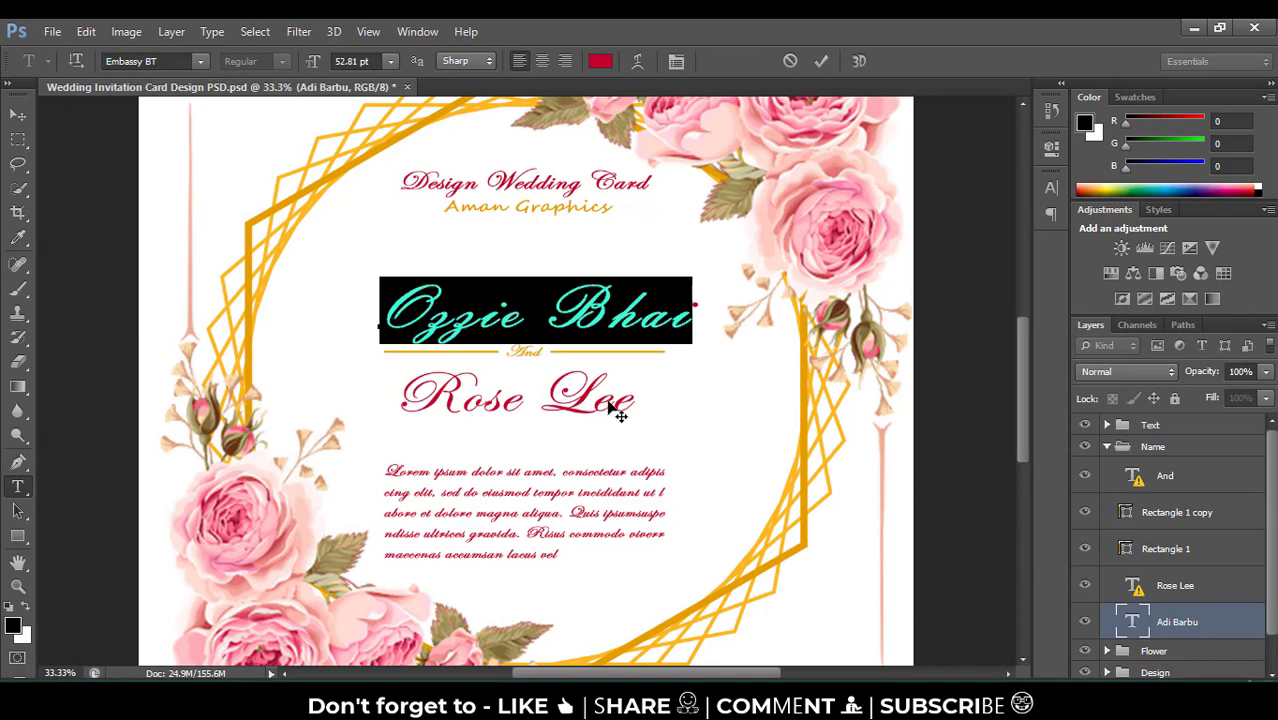
key("ctrl+Return")
left_click(1180, 590)
key("v")
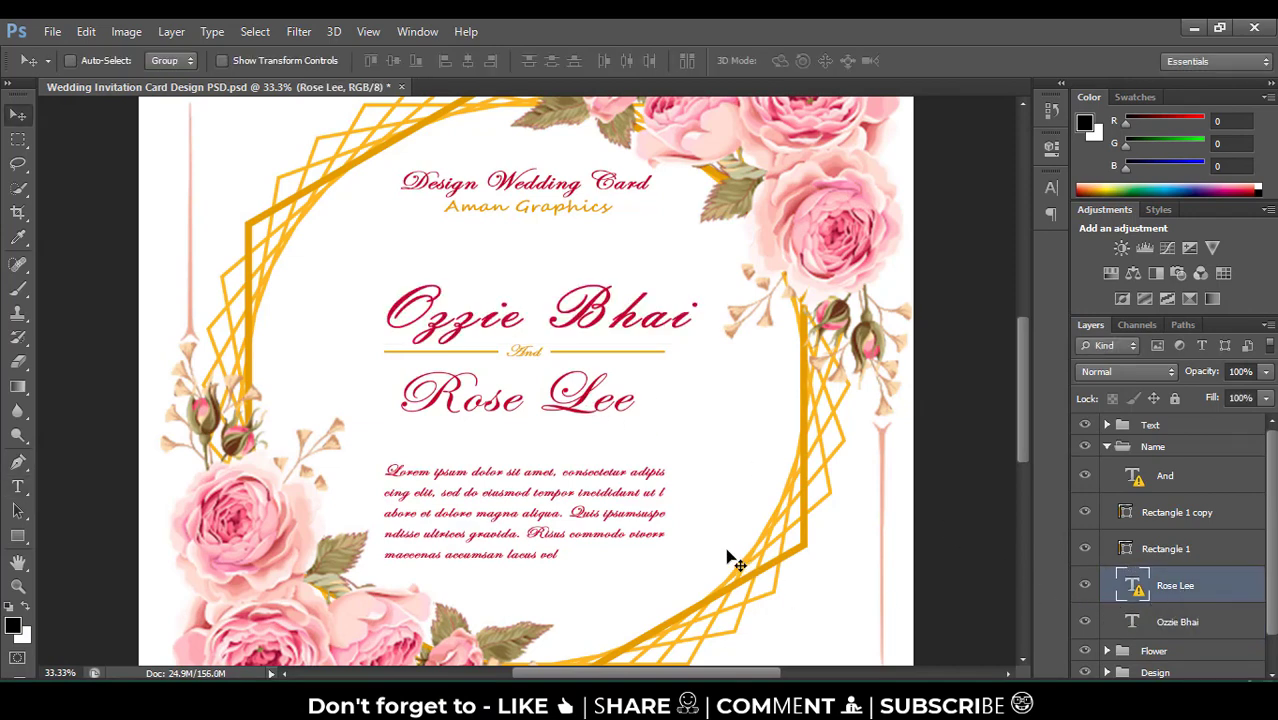
- Zoom in on the names and body text, checking the second name and And layers' visibility
key("ctrl+plus")
key("ctrl+plus")
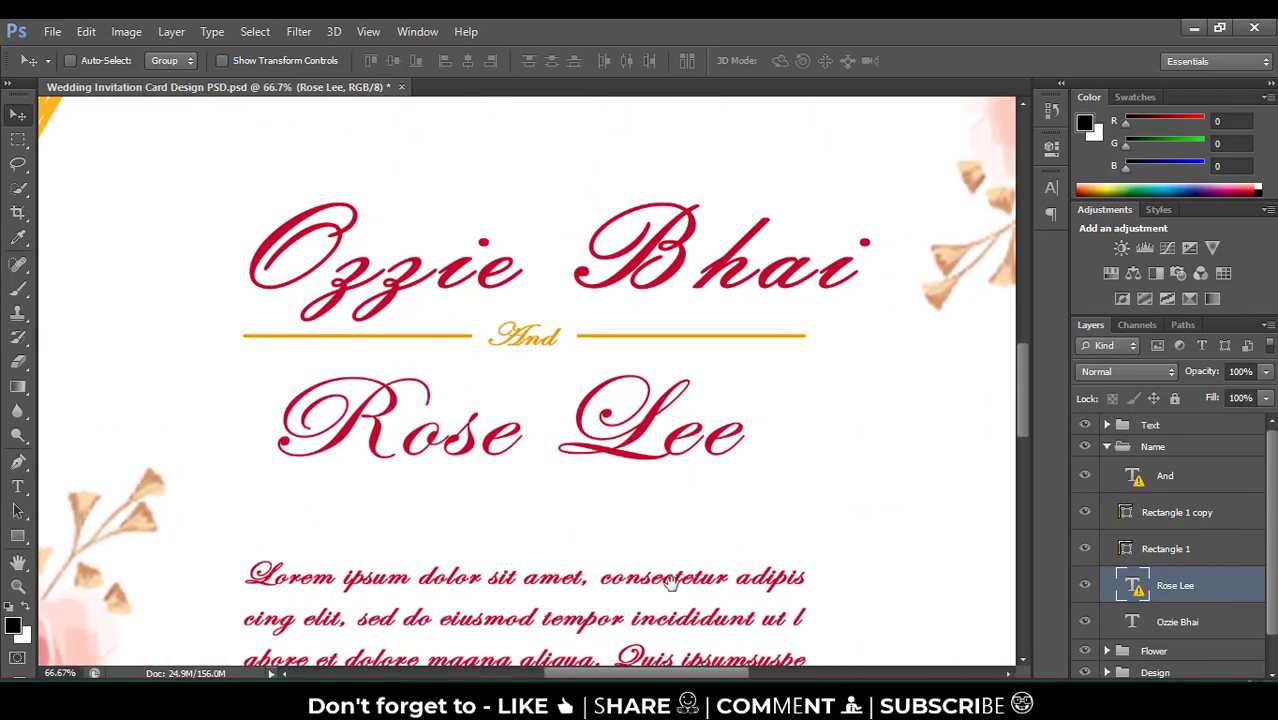
scroll(670, 583, "down", 3)
scroll(670, 436, "down", 2)
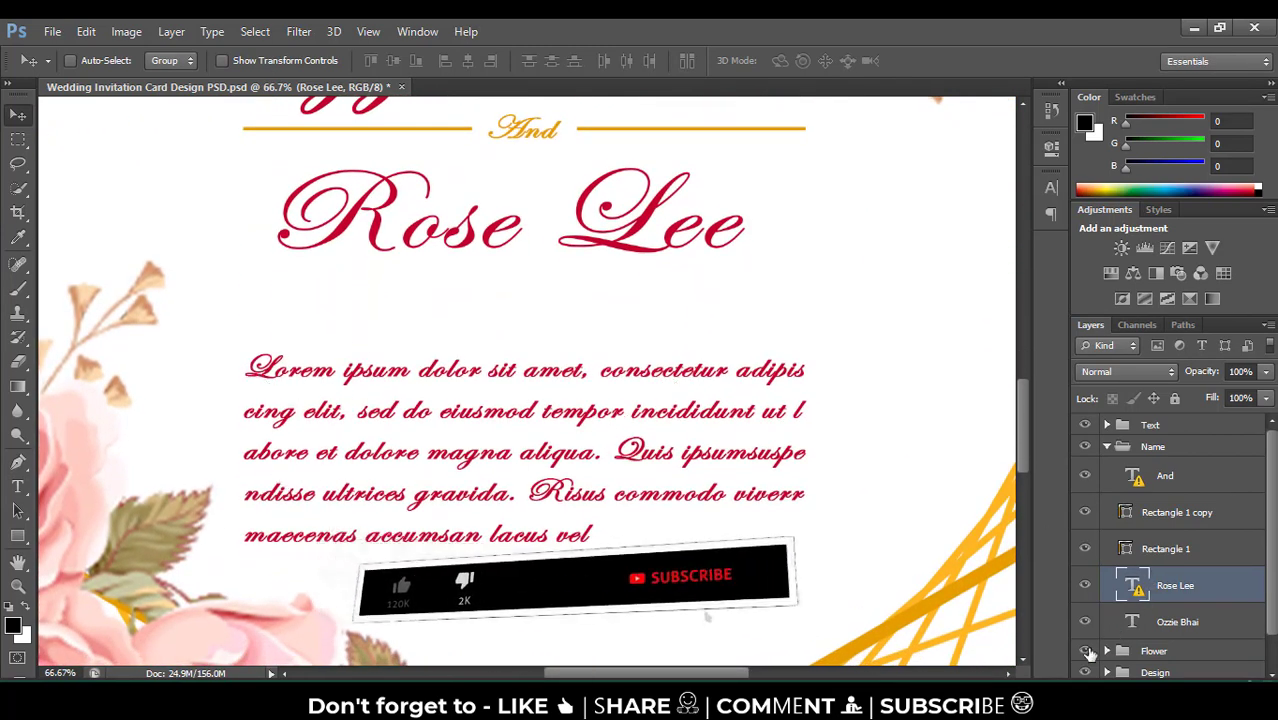
left_click(1085, 585)
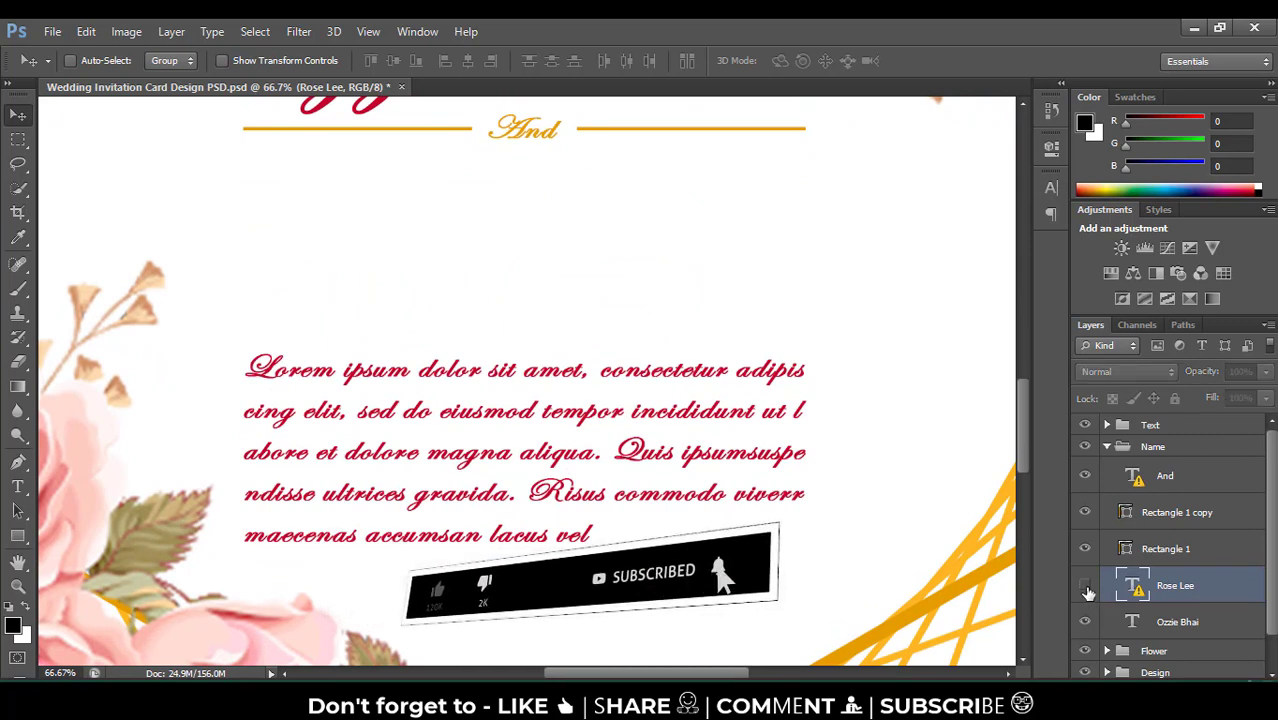
left_click(1085, 585)
left_click(1085, 476)
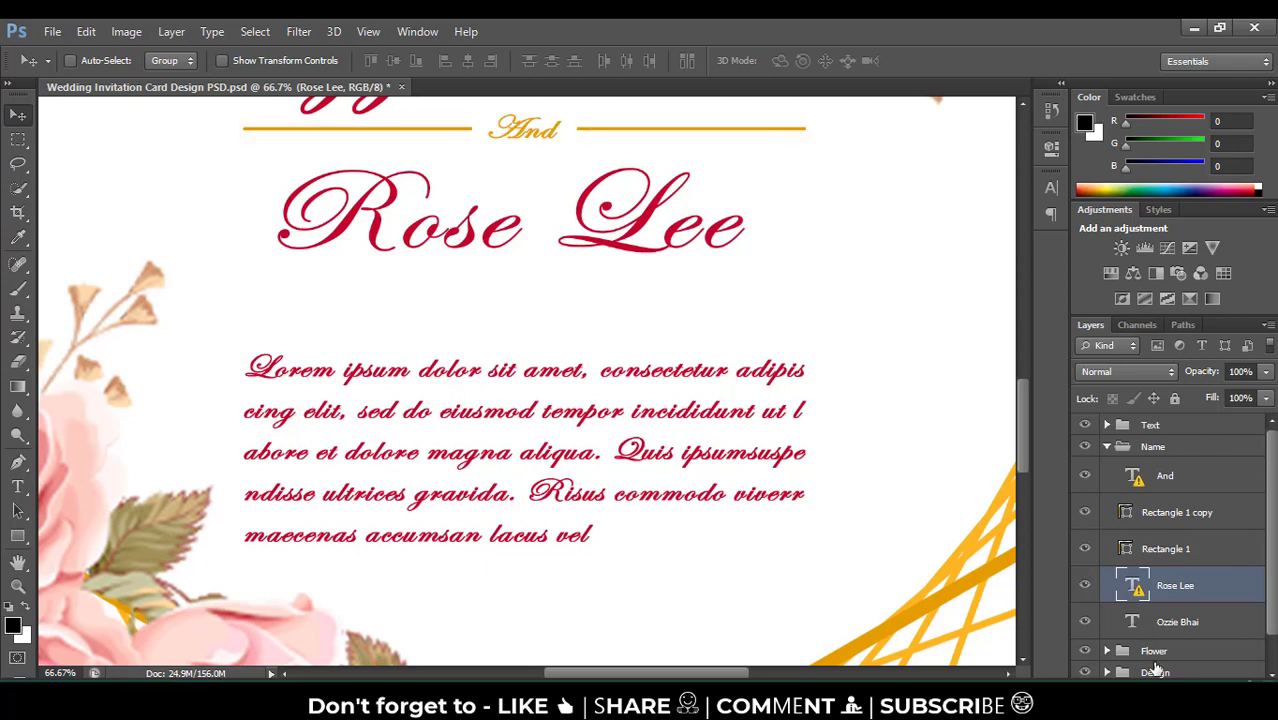
- Toggle the Flower group's images on and off, zoomed out to the whole invitation
left_click(1106, 447)
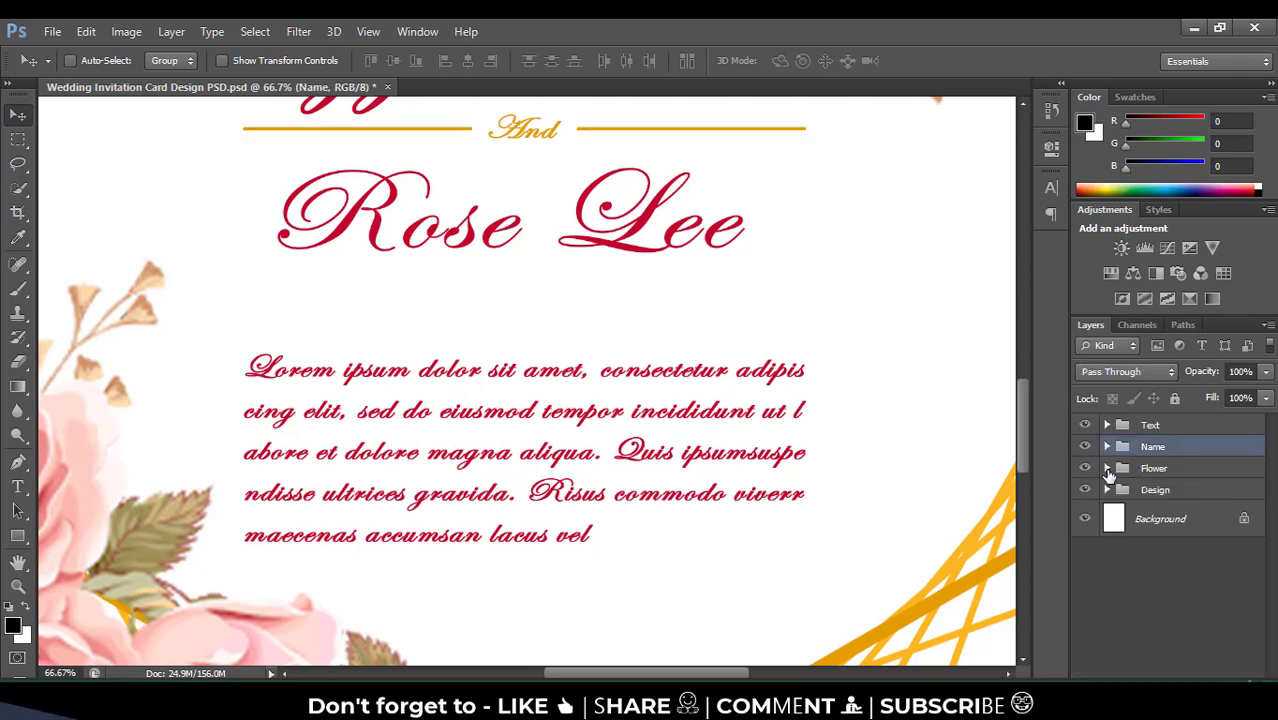
left_click(1107, 468)
left_click(1088, 498)
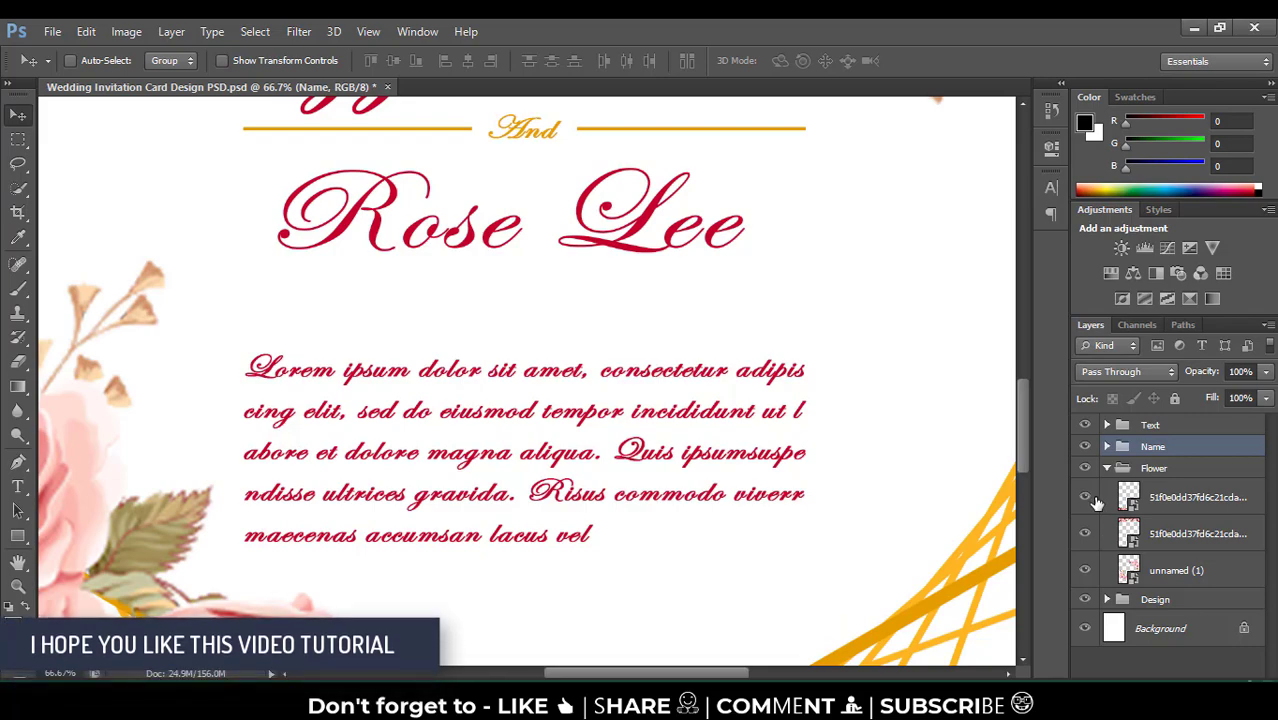
key("ctrl+minus")
key("ctrl+minus")
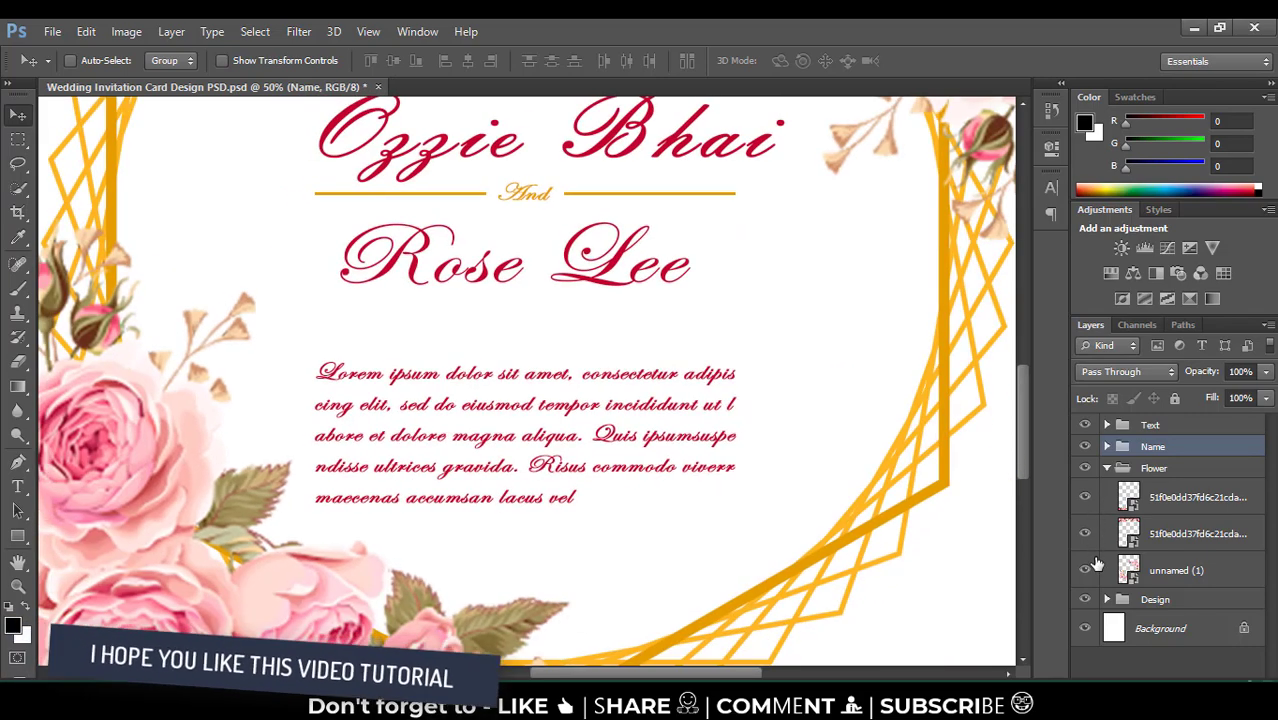
key("ctrl+minus")
key("ctrl+minus")
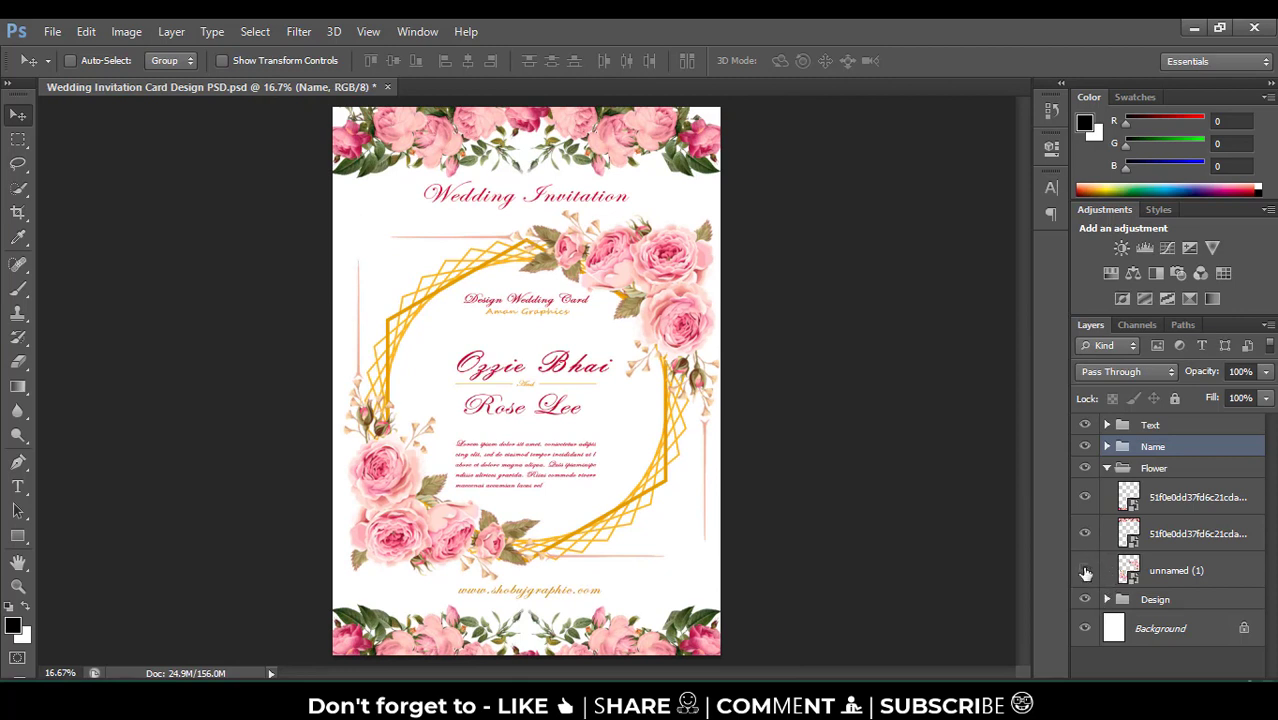
left_click(1085, 570)
left_click(1085, 570)
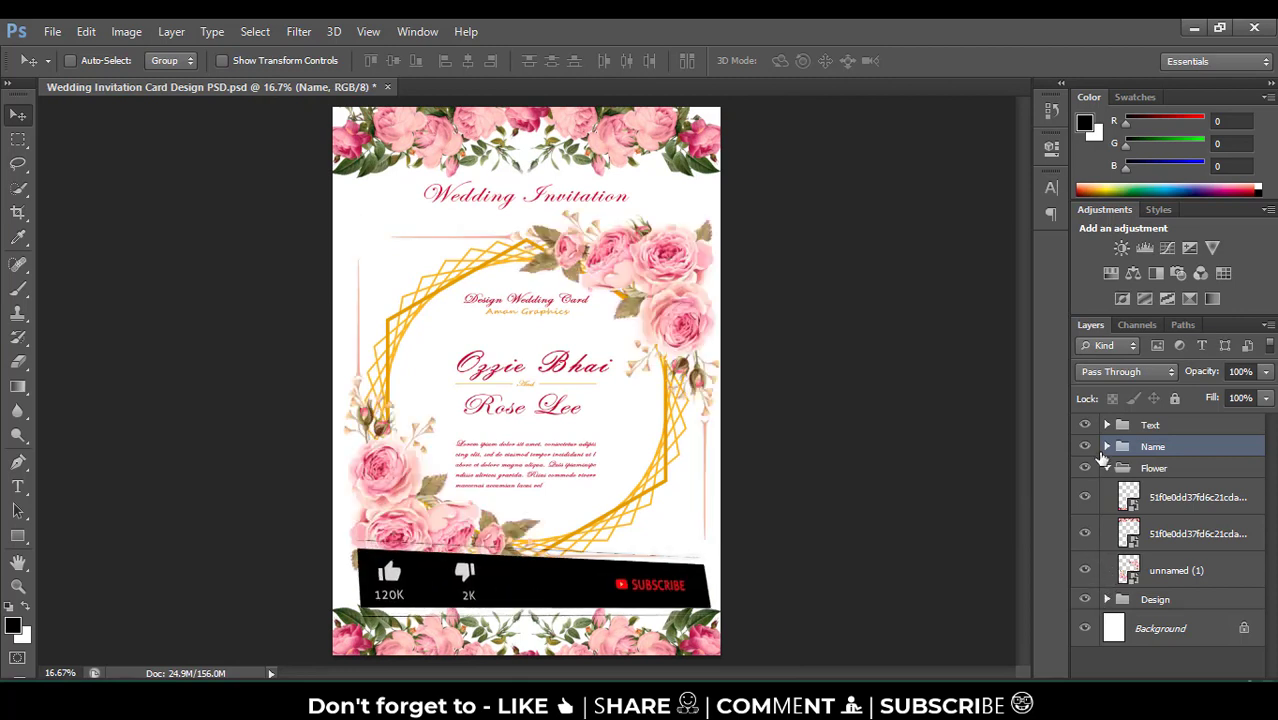
left_click(1106, 468)
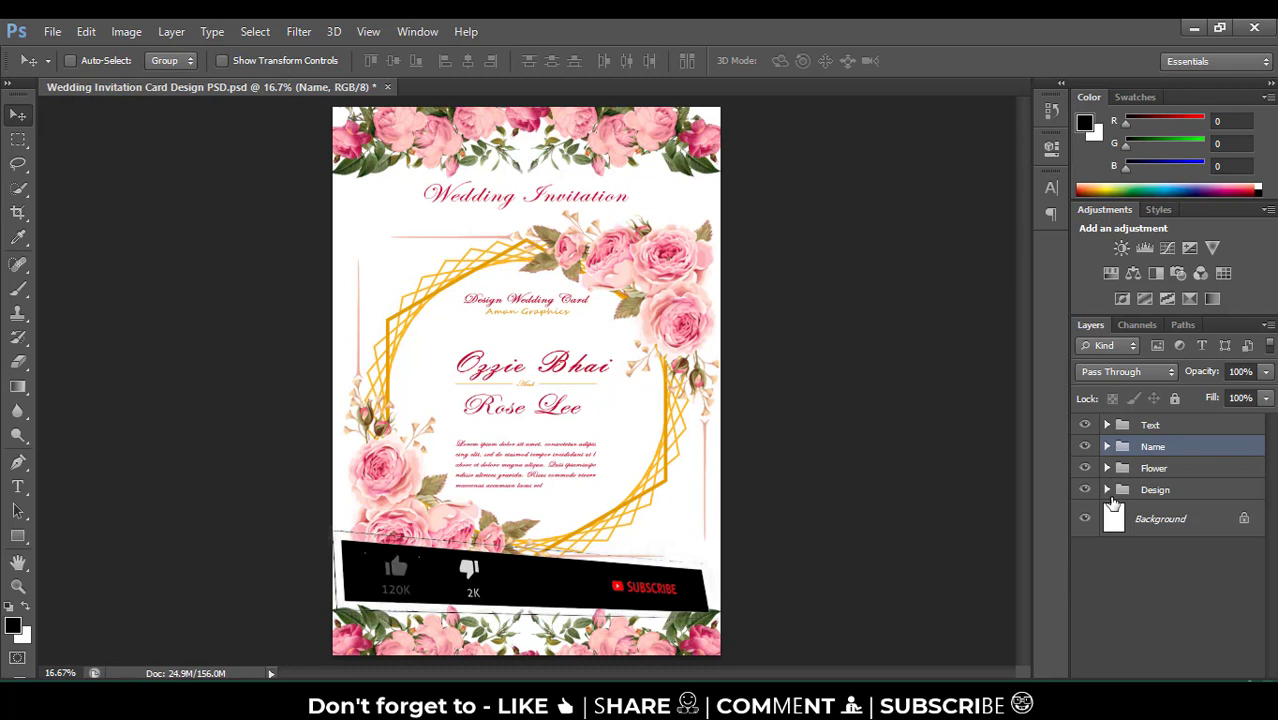
- Identify the Design Wedding Card text layer, leaving the Text and Name groups expanded
left_click(1107, 490)
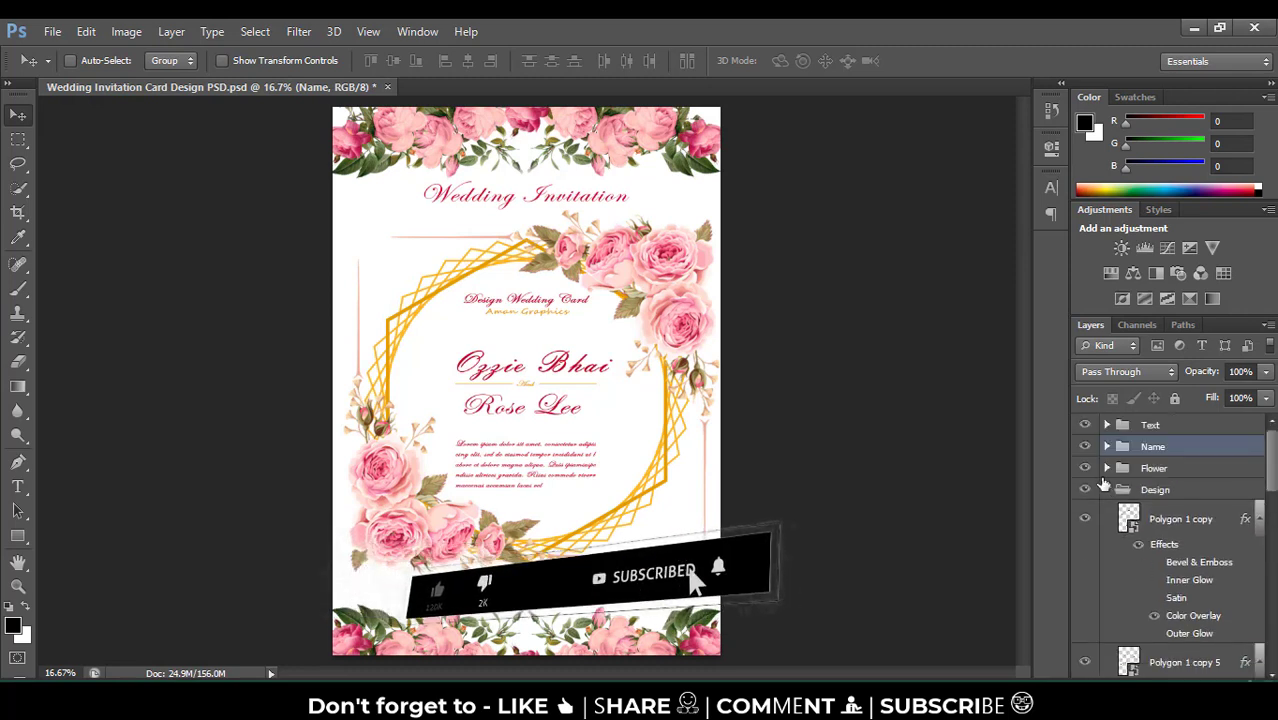
left_click(1107, 489)
left_click(1107, 425)
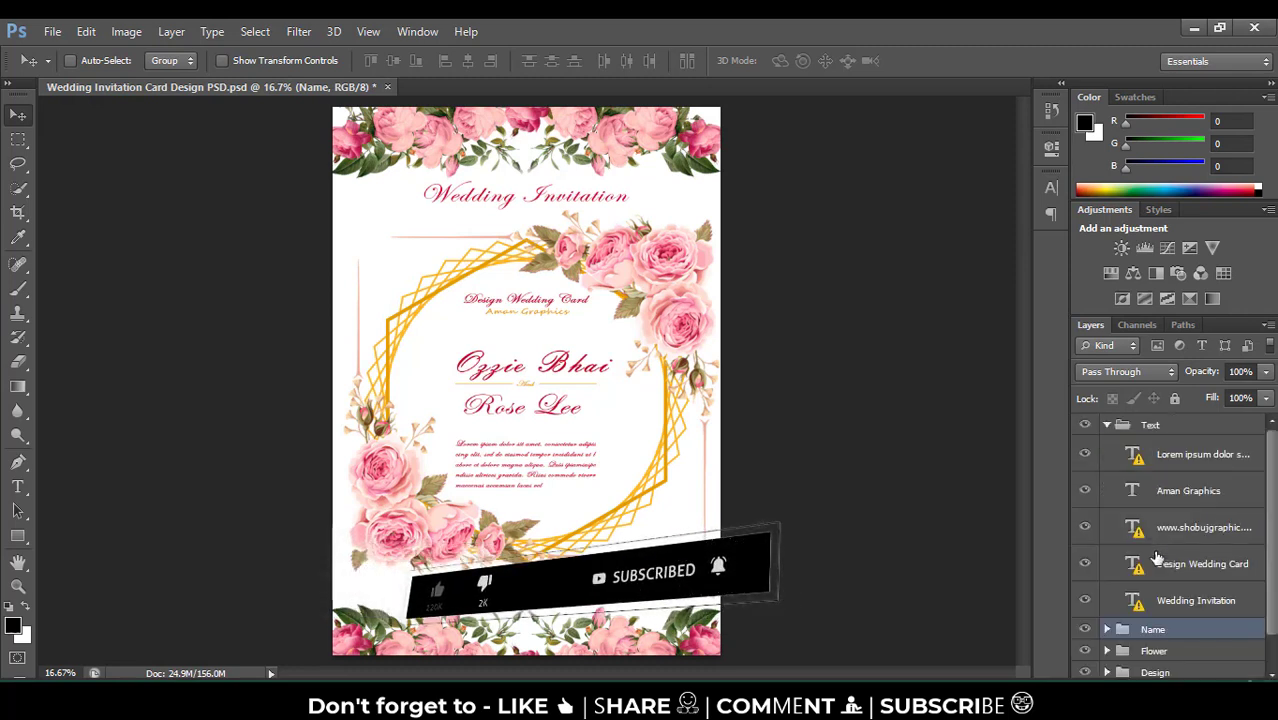
left_click(1085, 566)
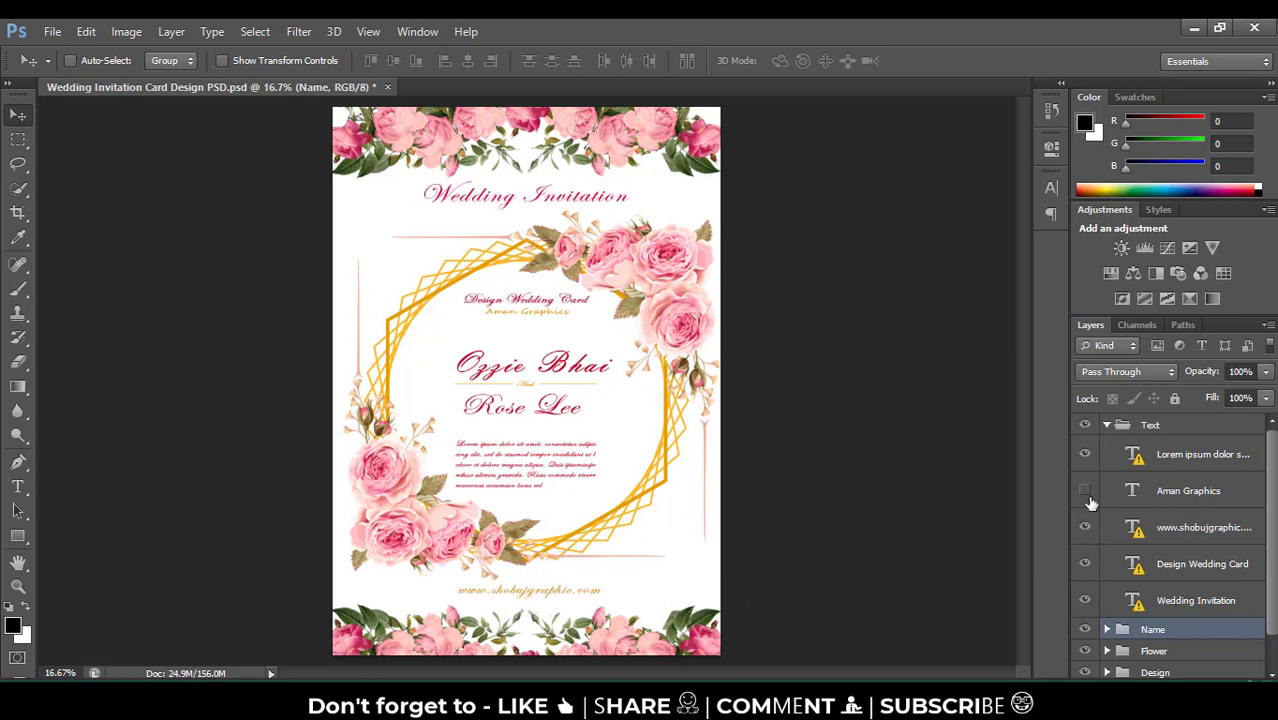
left_click(1085, 456)
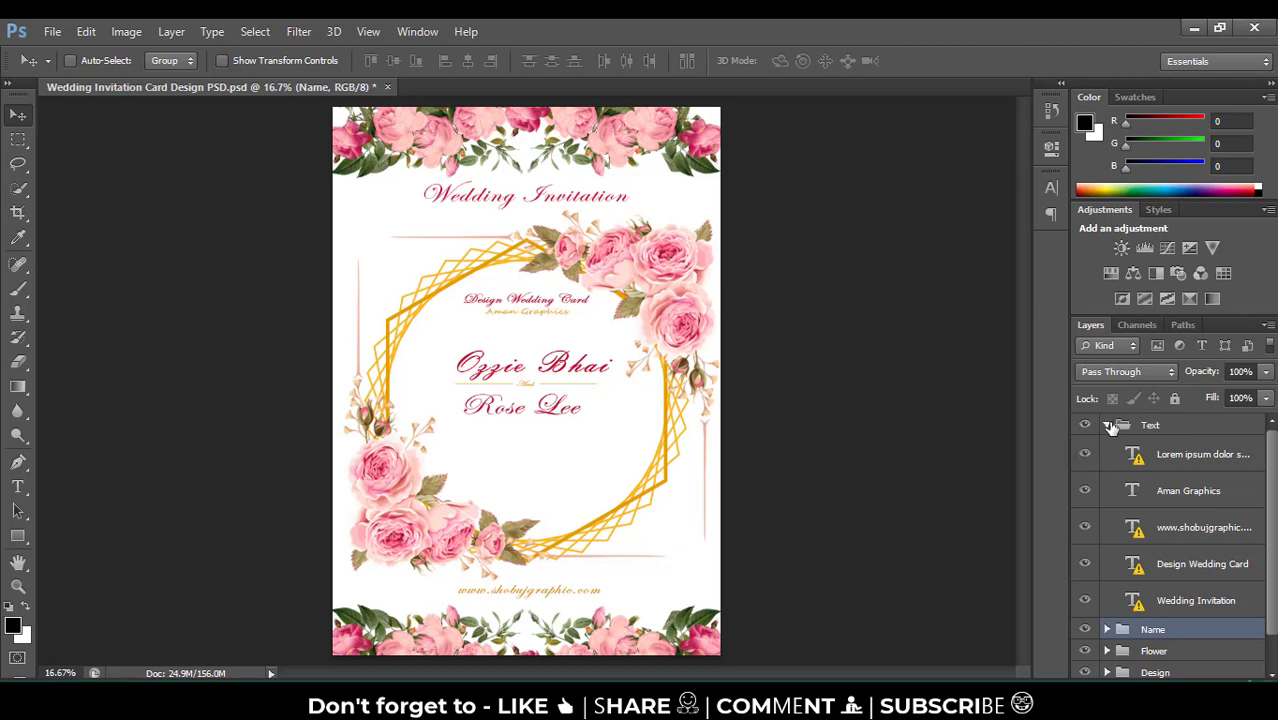
left_click(1107, 425)
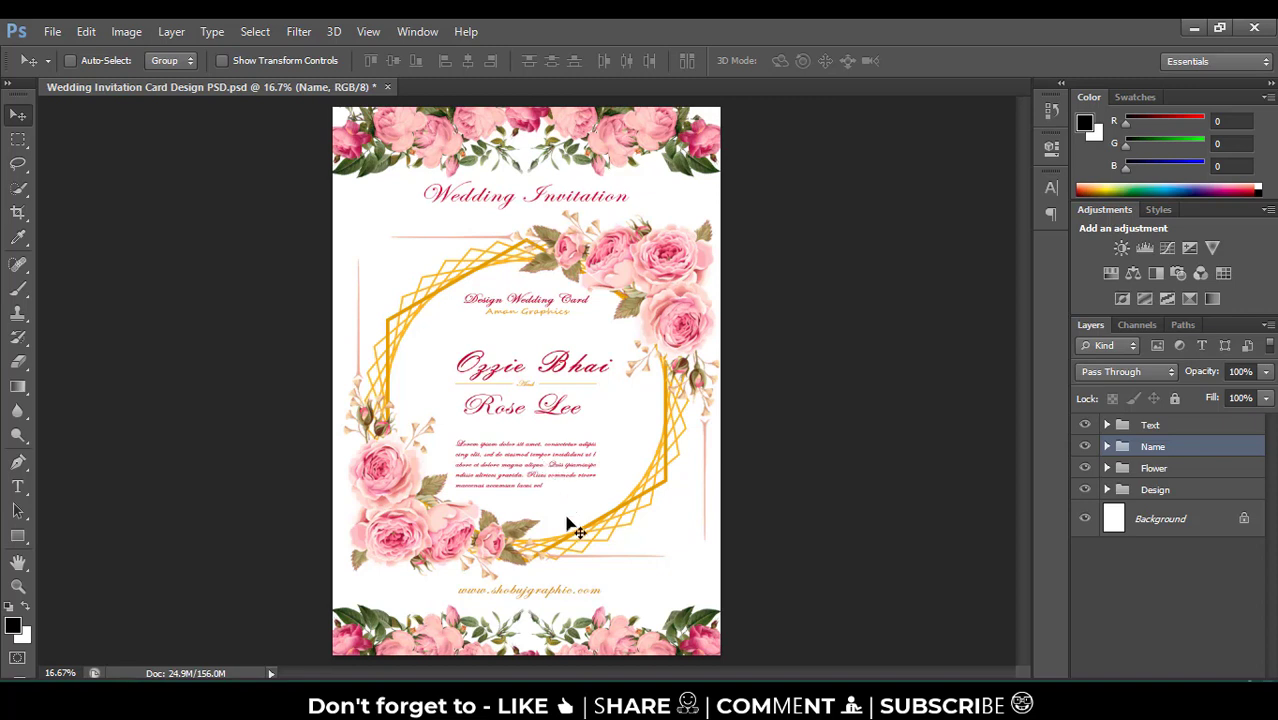
left_click(1107, 447)
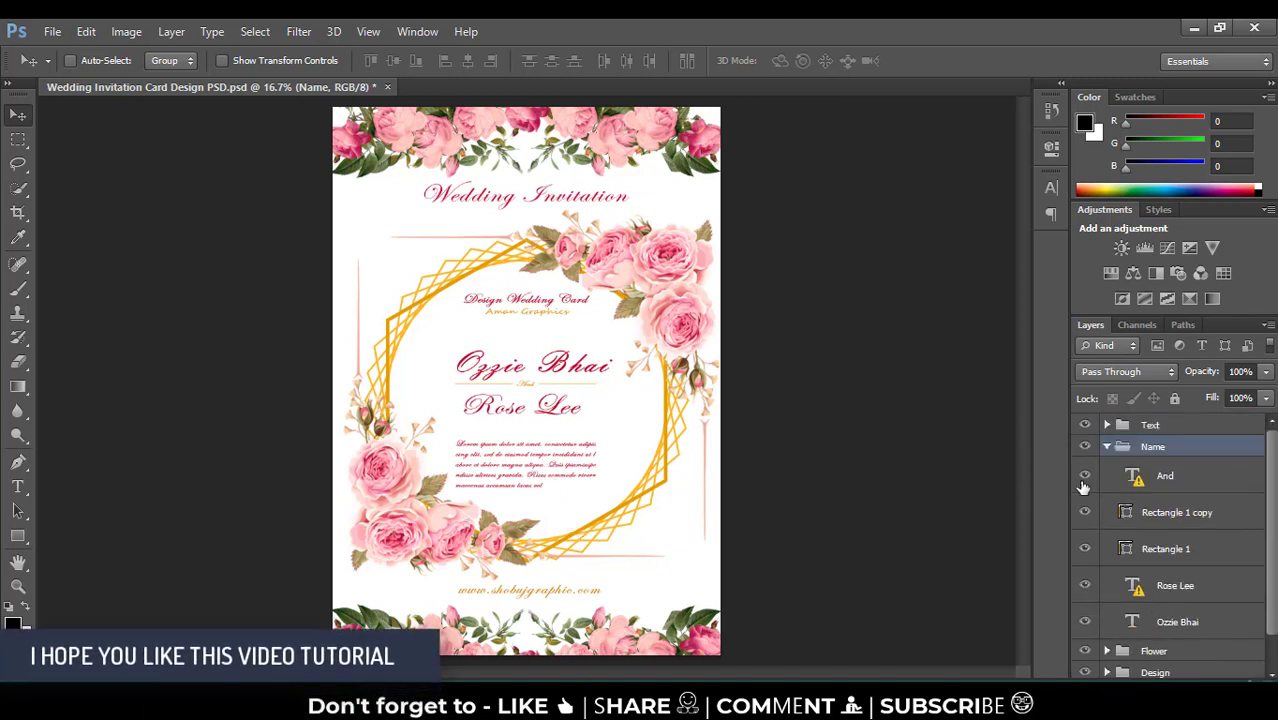
left_click(1107, 425)
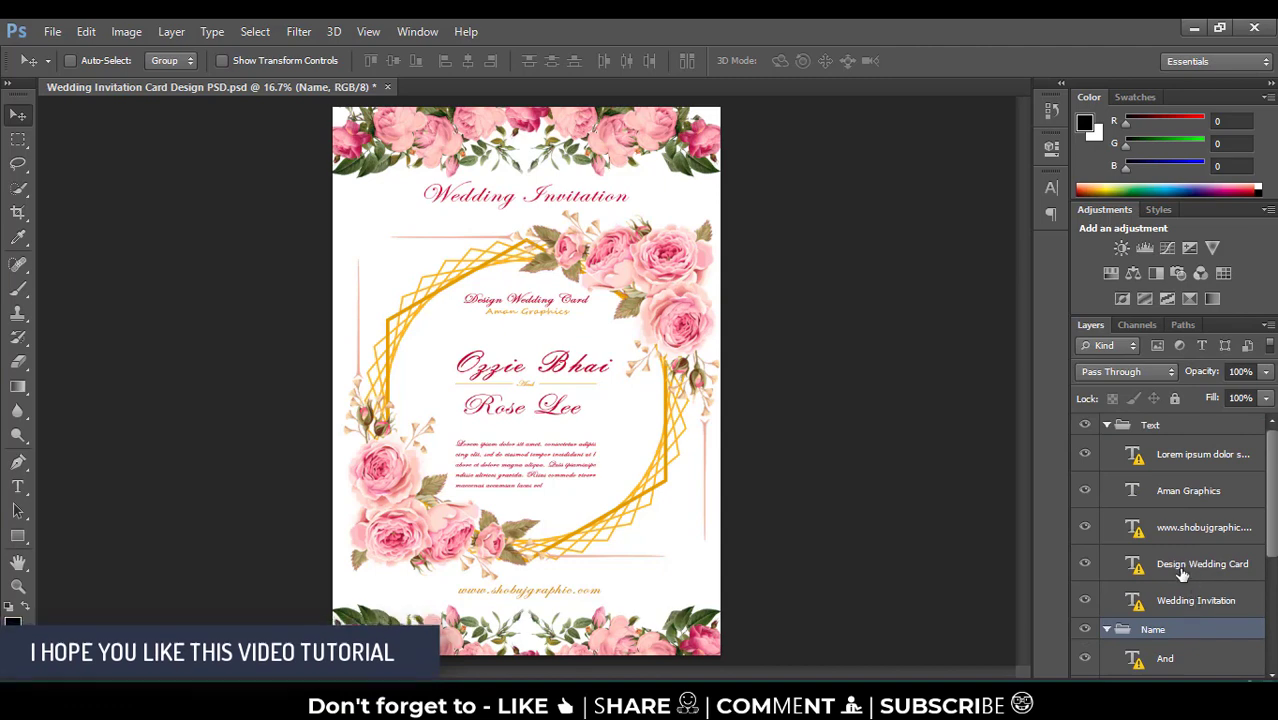
- Accept a substitute font for the Design Wedding Card line, then close the floral card without saving
double_click(1134, 564)
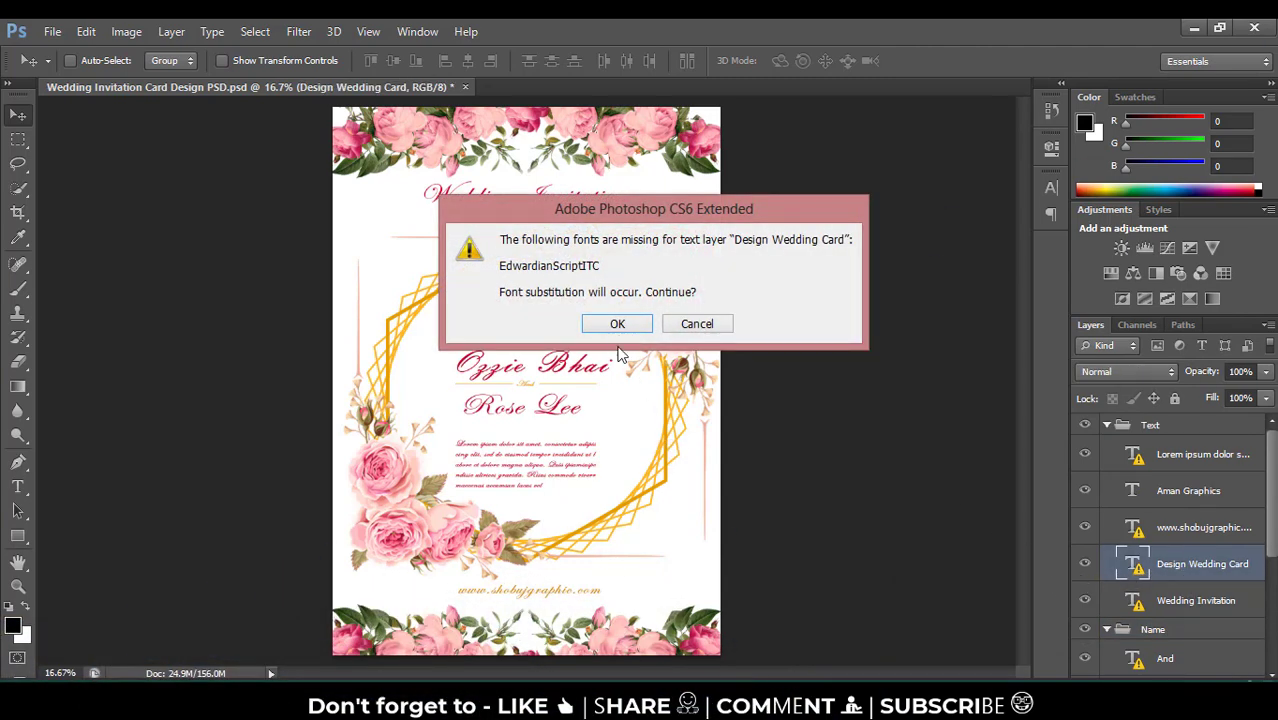
left_click(620, 324)
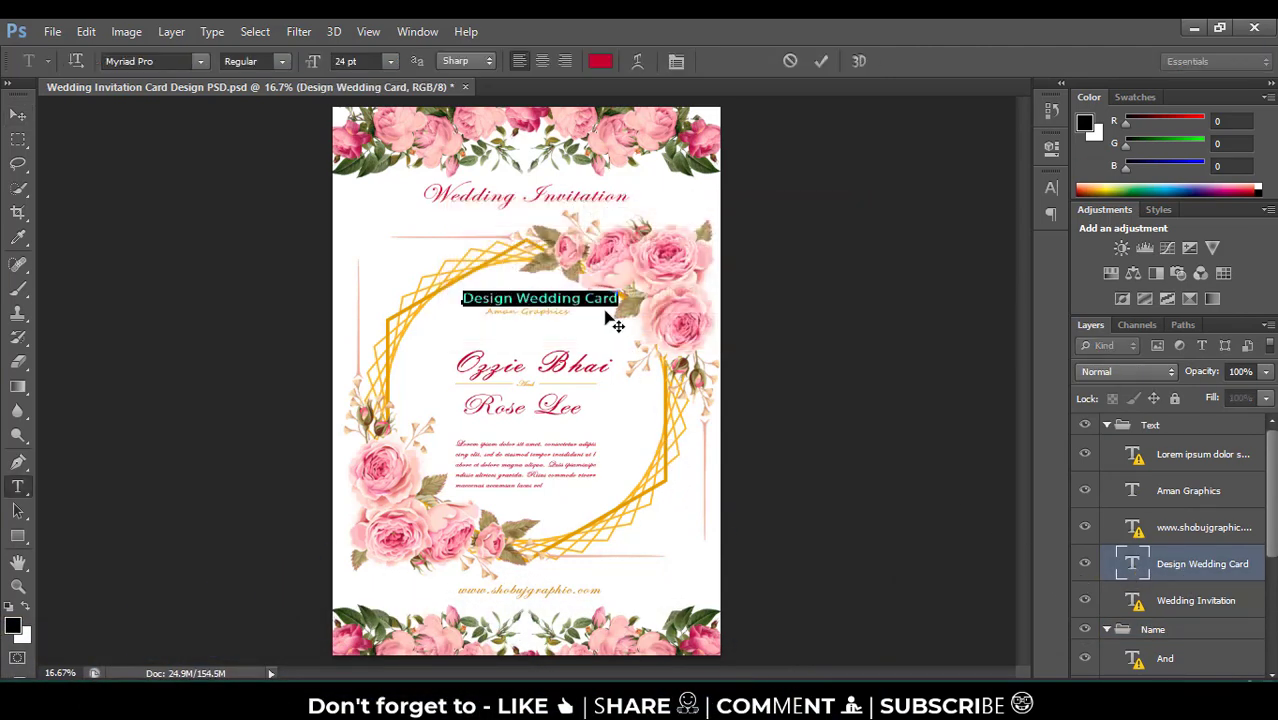
key("ctrl+Return")
key("v")
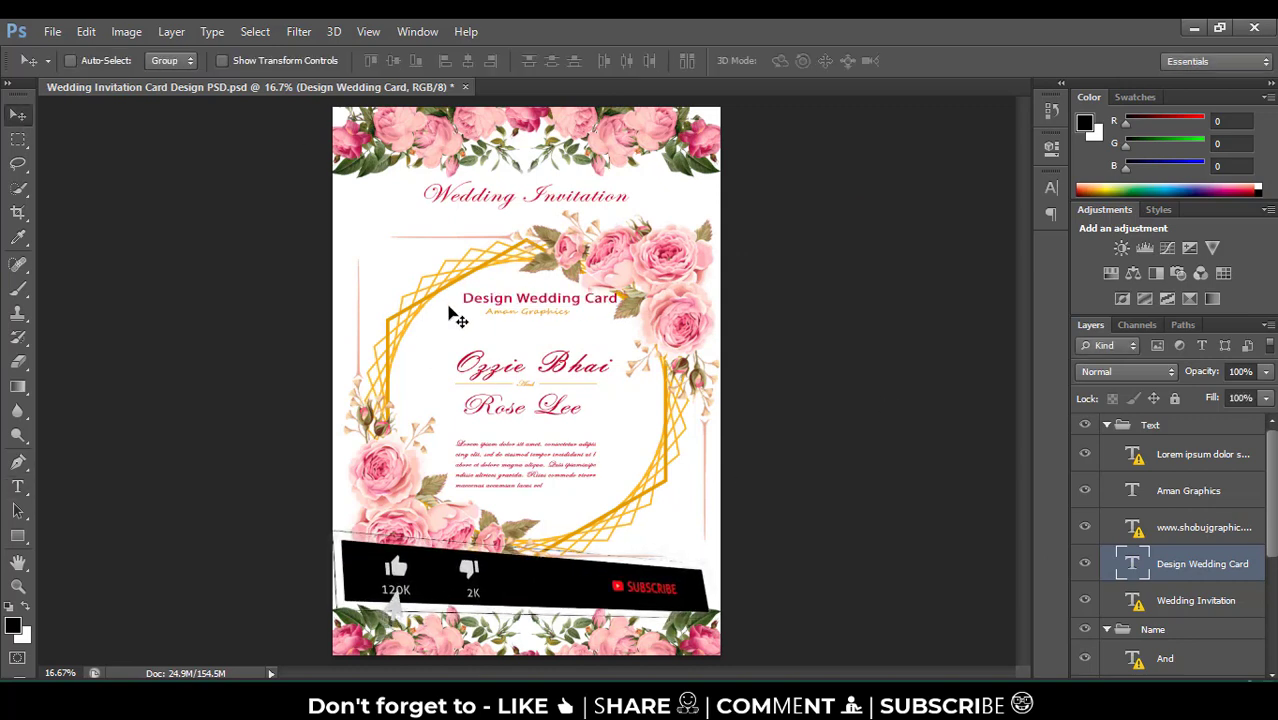
left_click(465, 87)
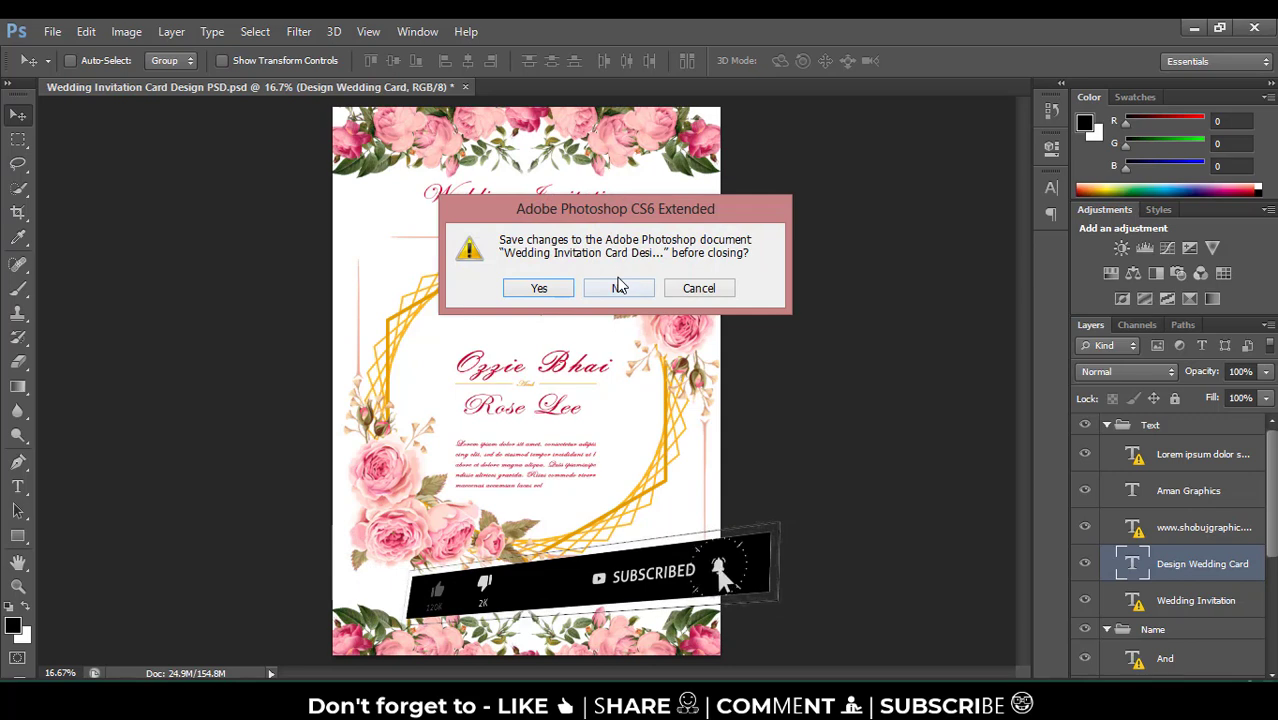
left_click(619, 287)
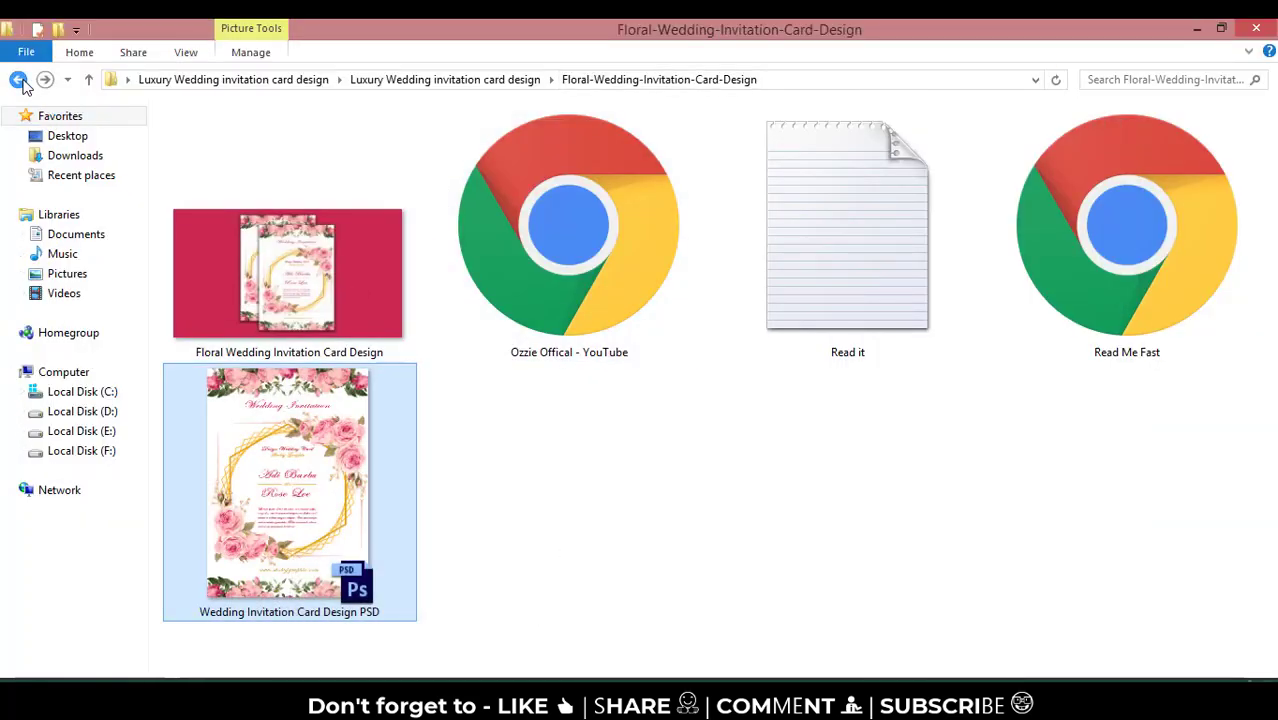
- Open Wedding Card Design PSD from the Luxury Wedding invitation card design folder in Photoshop
left_click(18, 79)
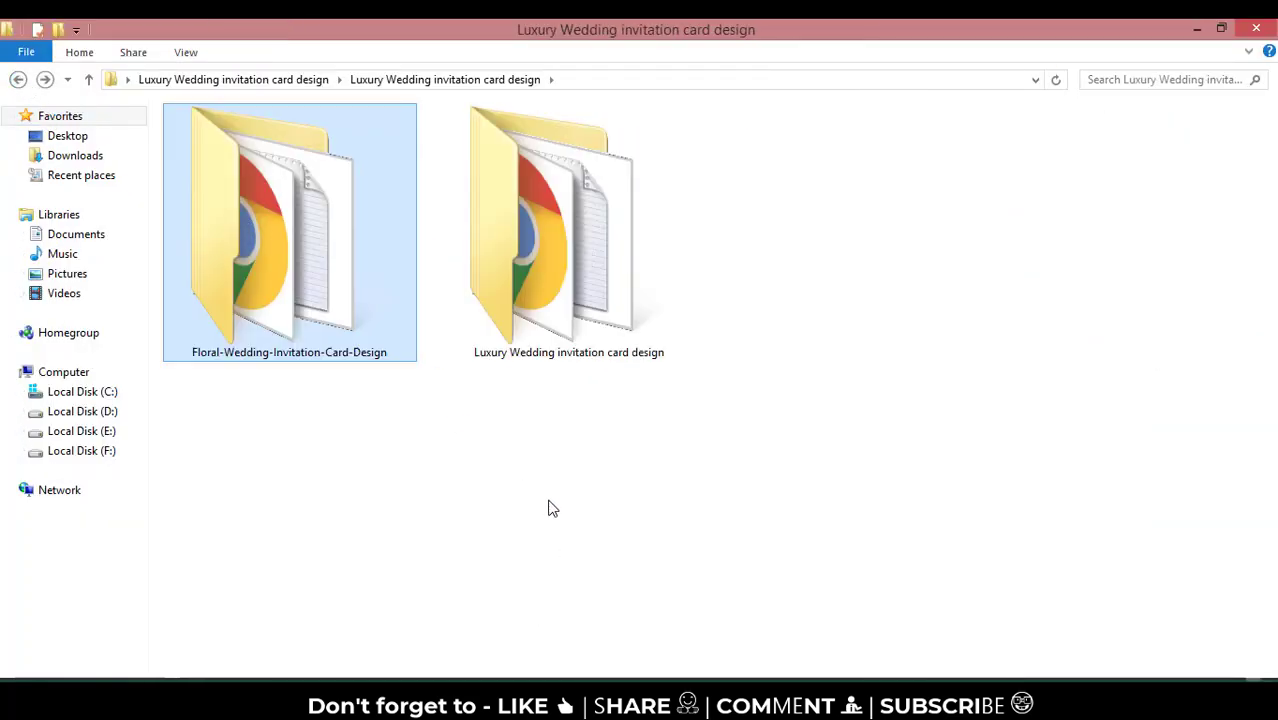
double_click(541, 277)
right_click(316, 432)
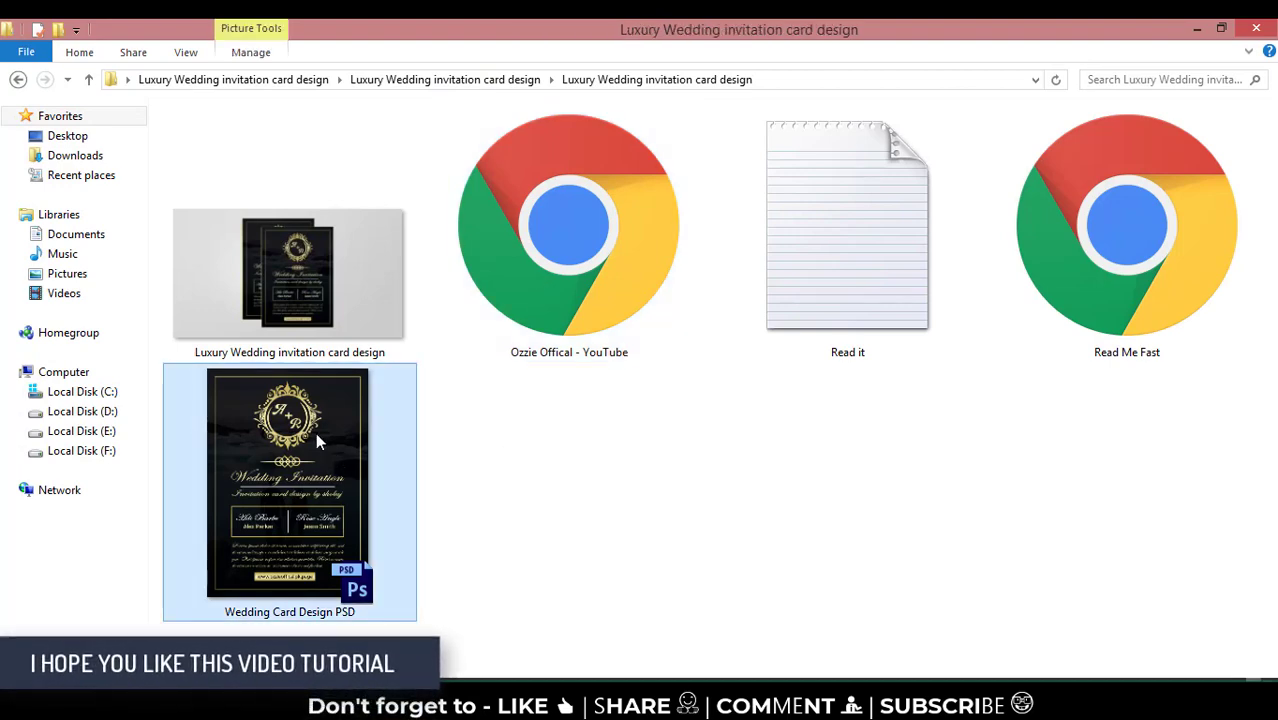
left_click(372, 50)
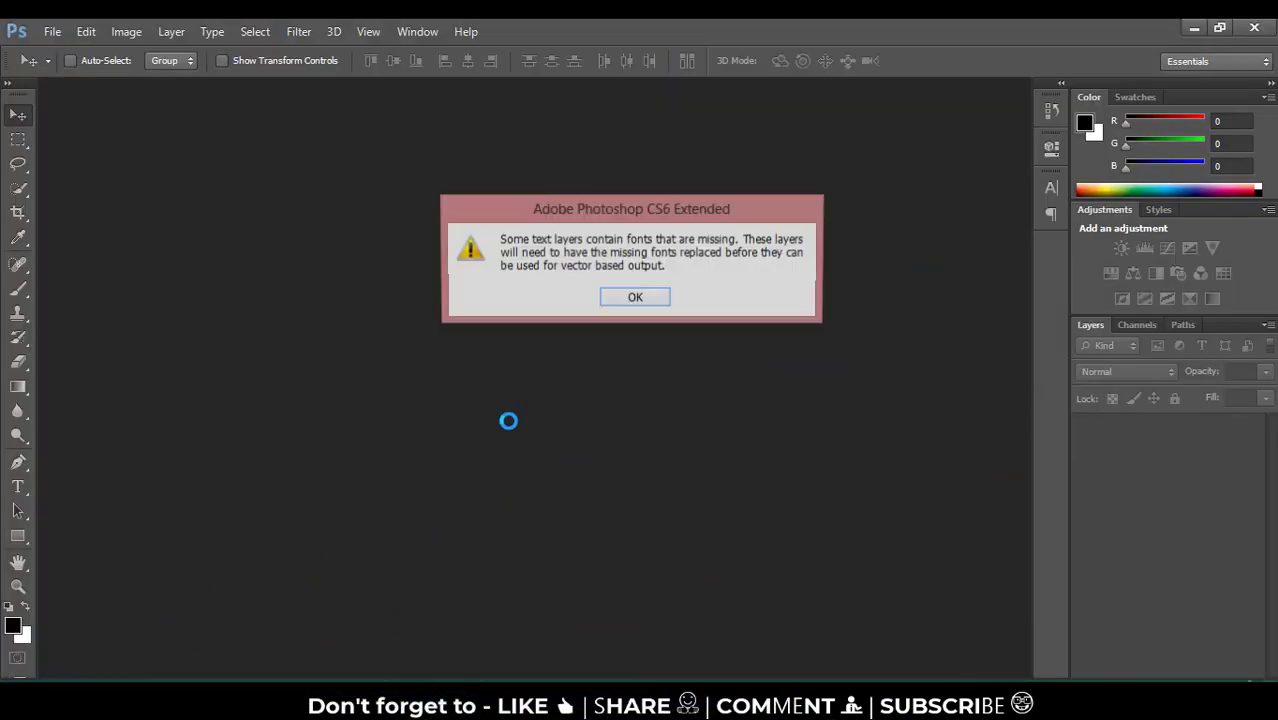
- Dismiss the missing-fonts warning and toggle the seven layer groups' visibility to see each one
left_click(624, 301)
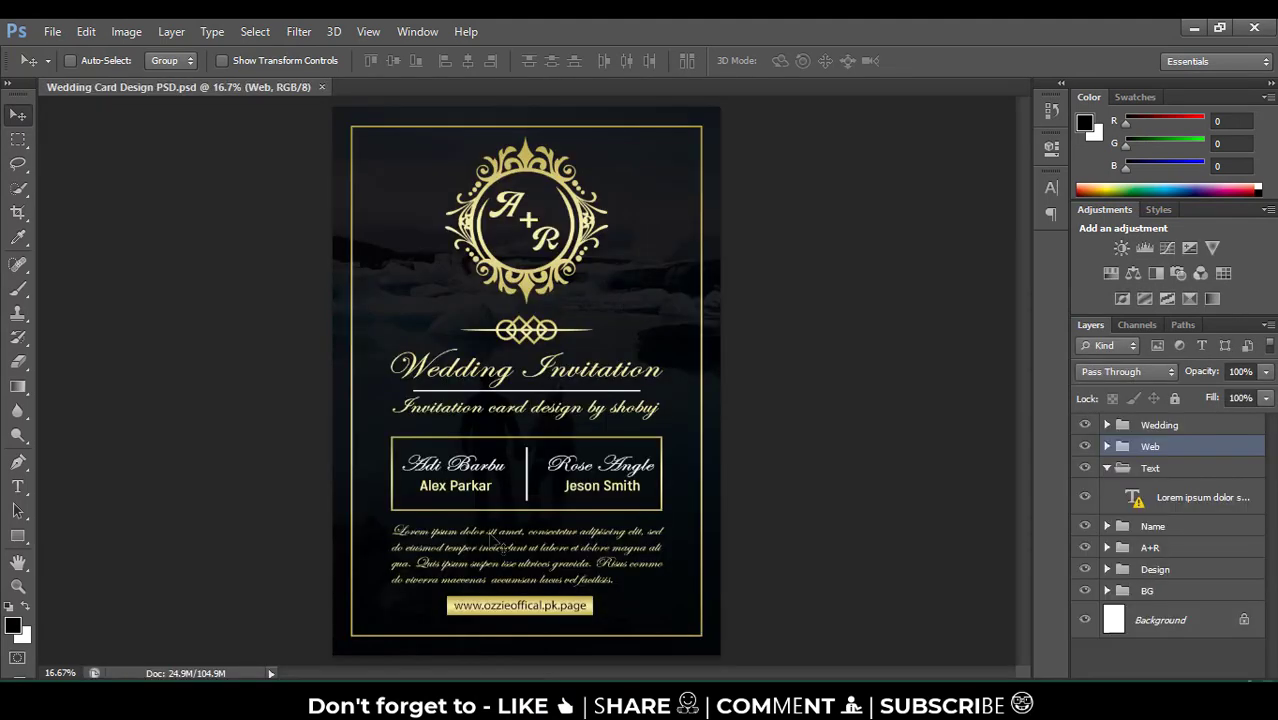
left_click(1108, 468)
left_click_drag(1085, 424, 1085, 563)
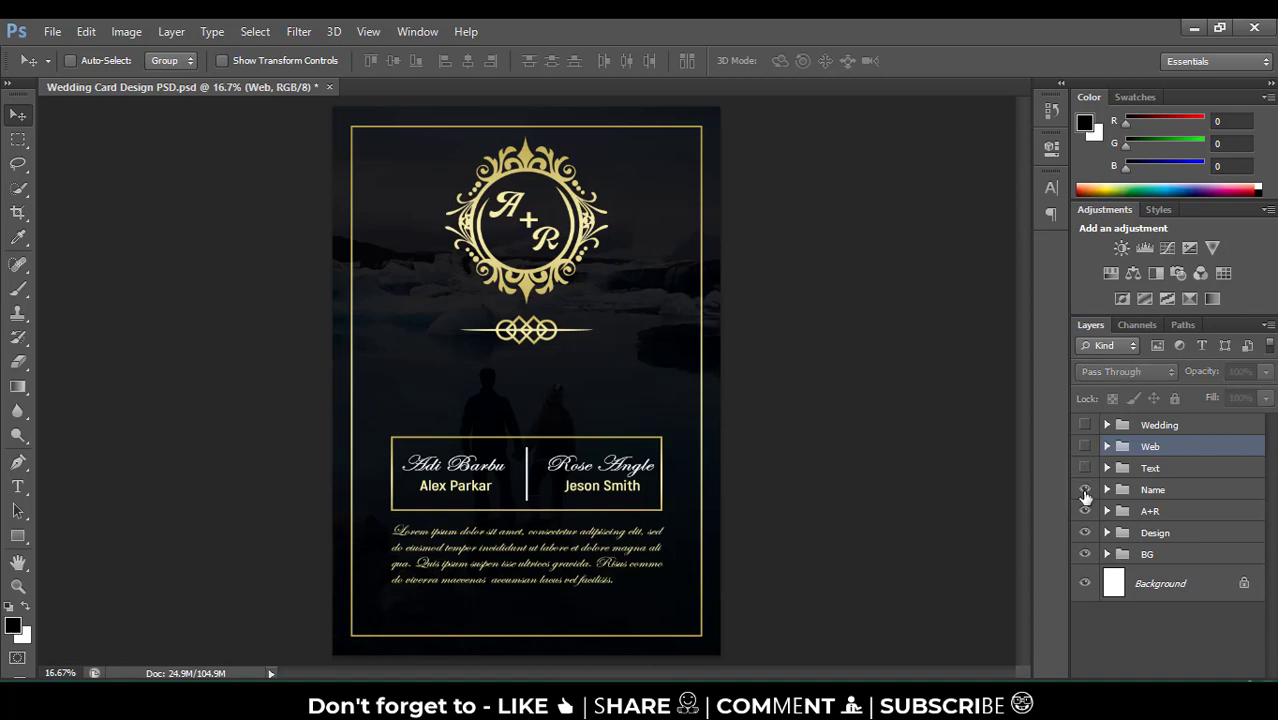
left_click(1085, 555)
left_click(1085, 555)
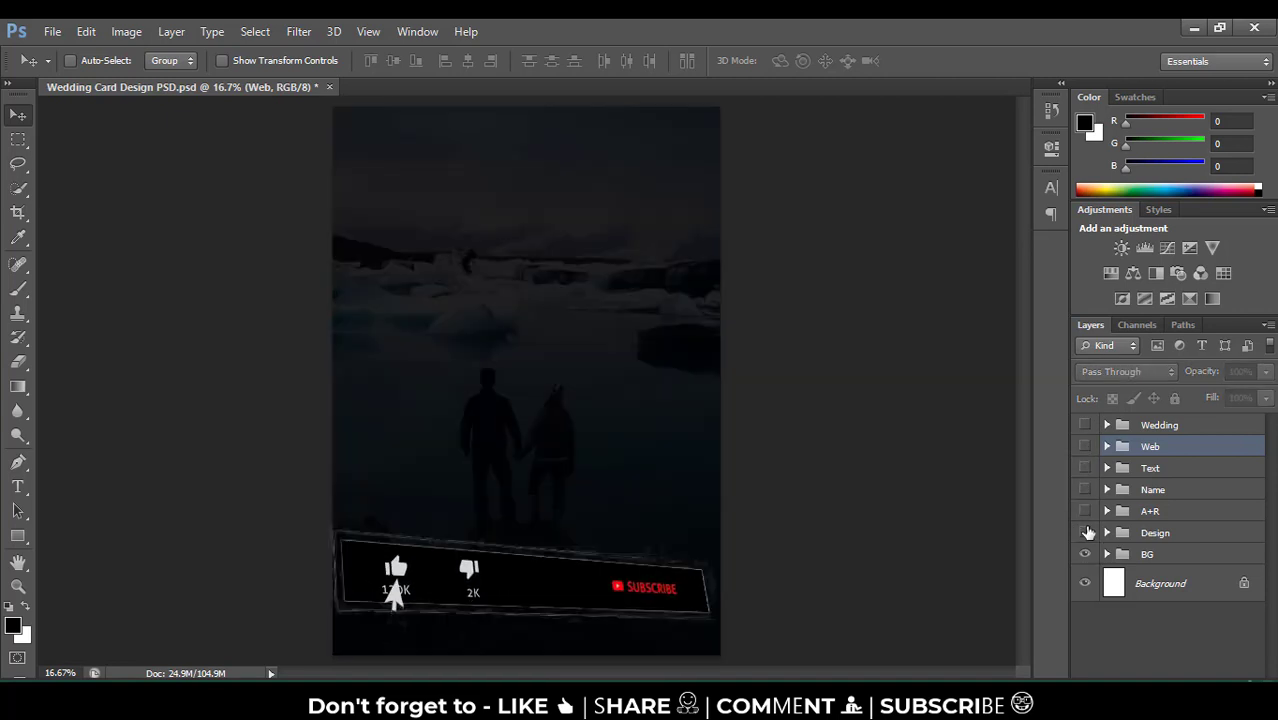
left_click_drag(1085, 532, 1085, 425)
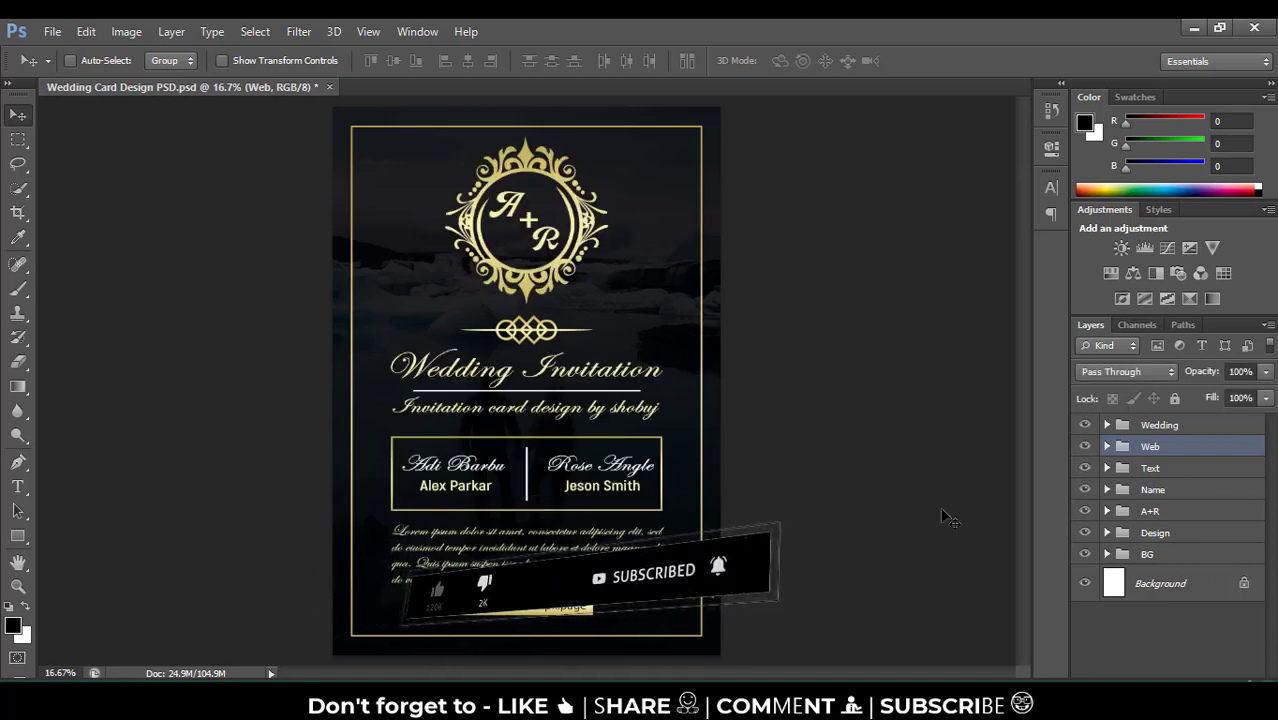
- Browse the Wedding, Web, Text and Name groups, leaving the Text group expanded
left_click(1085, 425)
left_click(1085, 425)
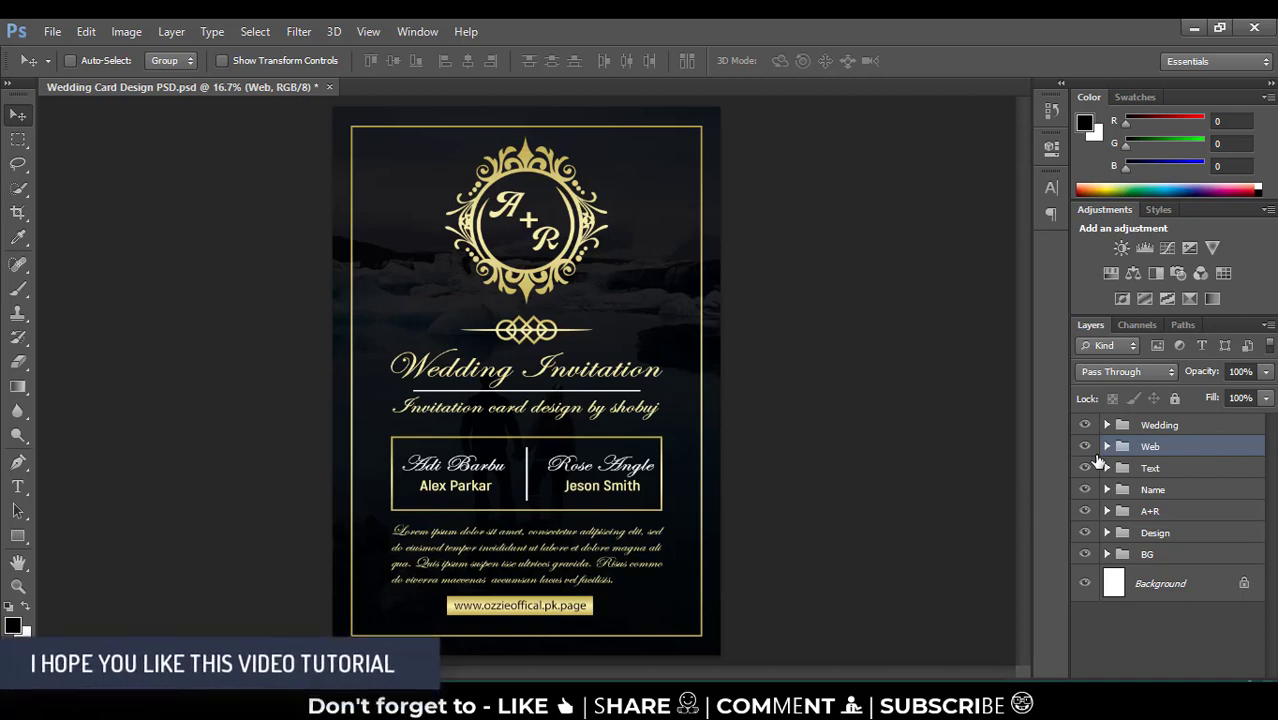
left_click(1108, 447)
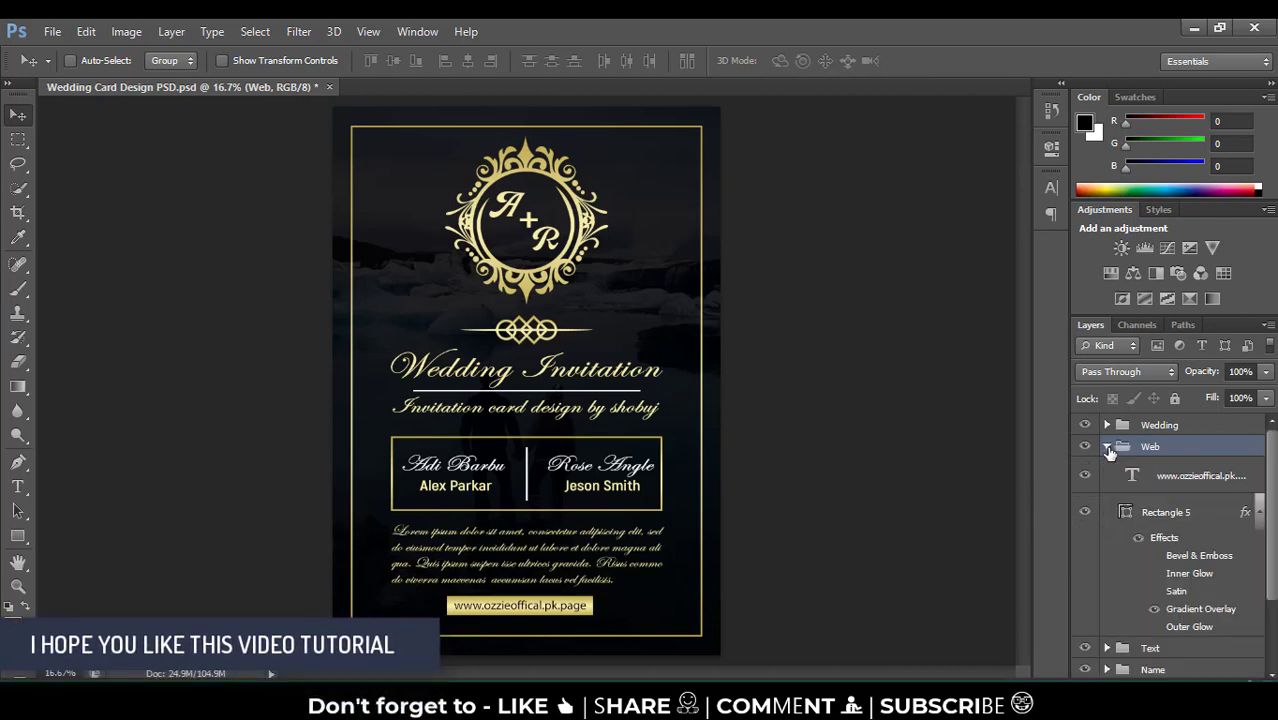
left_click(1108, 447)
left_click(1107, 468)
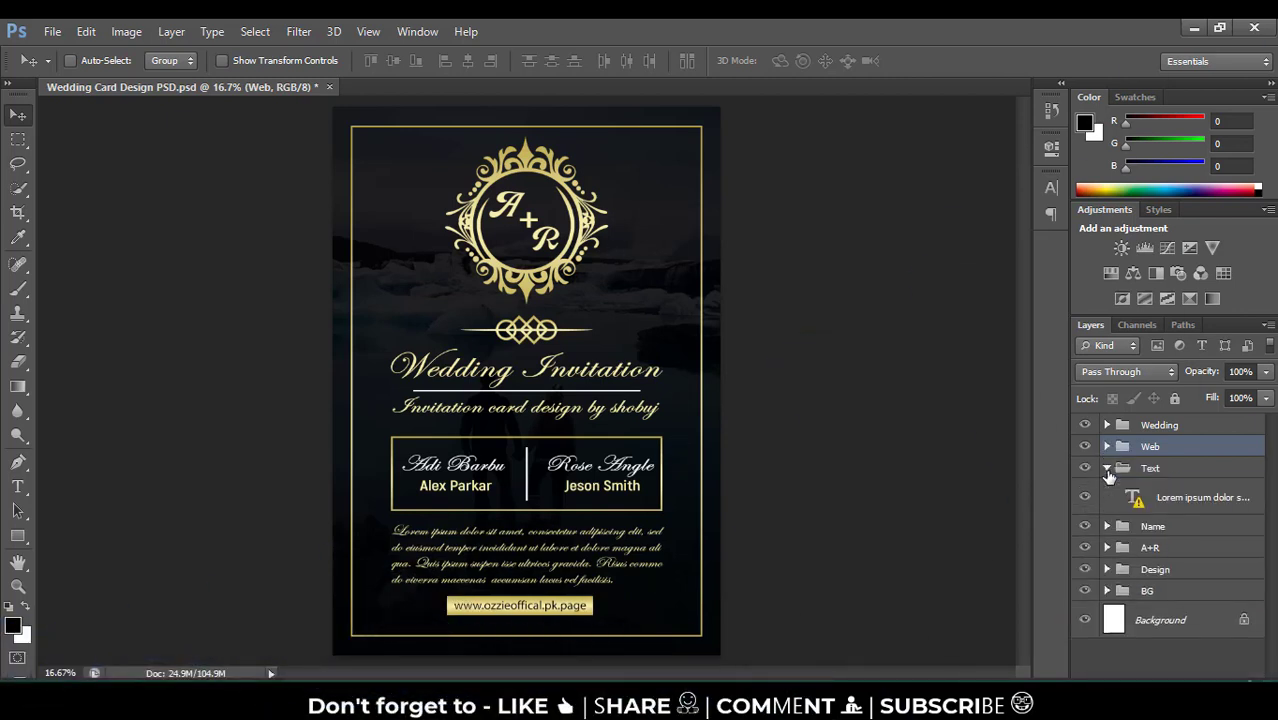
left_click(1107, 468)
left_click(1107, 490)
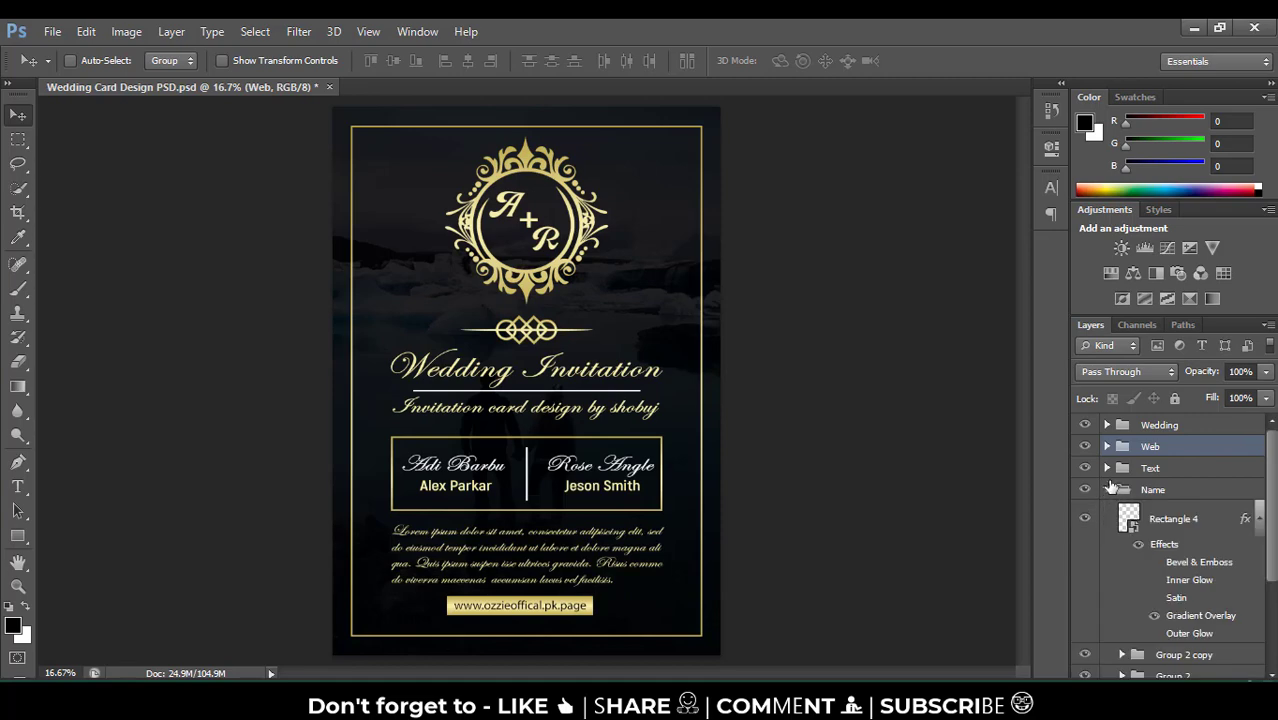
left_click(1107, 490)
left_click(1107, 468)
- Replace the Lorem ipsum paragraph with 'ghbcvfhnbvmnbk,uybn' in a substitute font, then zoom in
left_click(1134, 500)
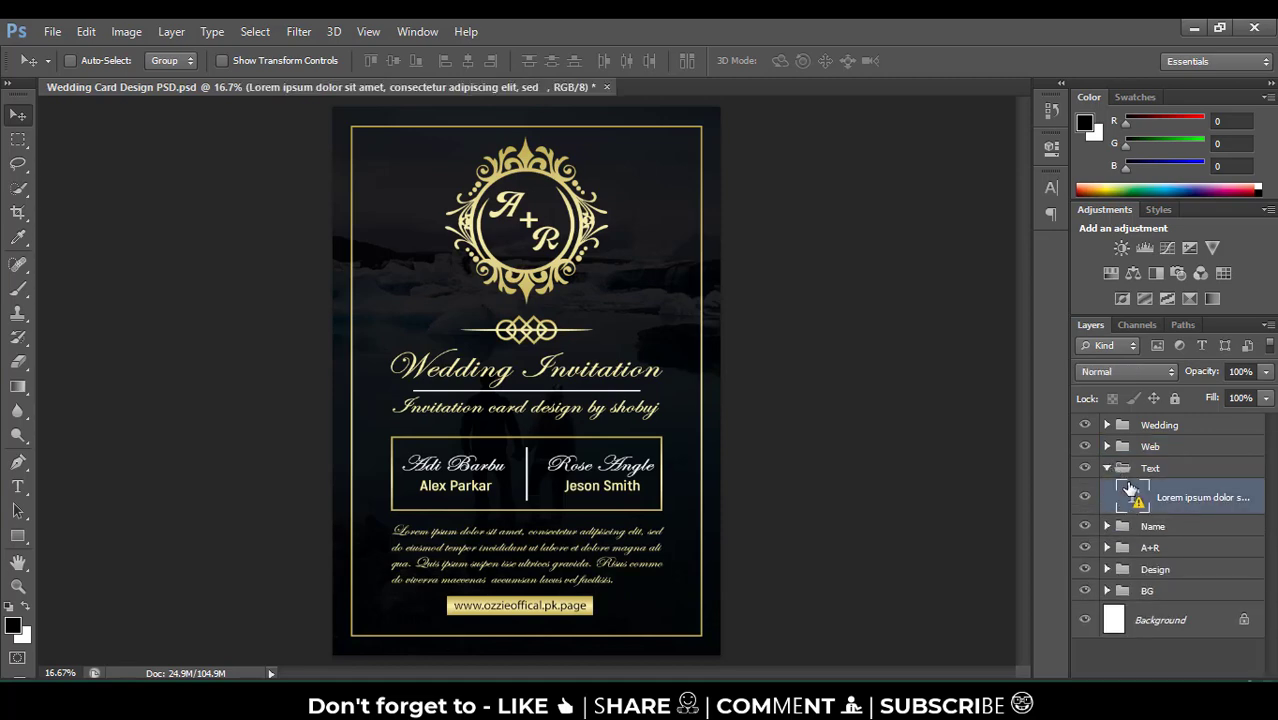
double_click(1137, 510)
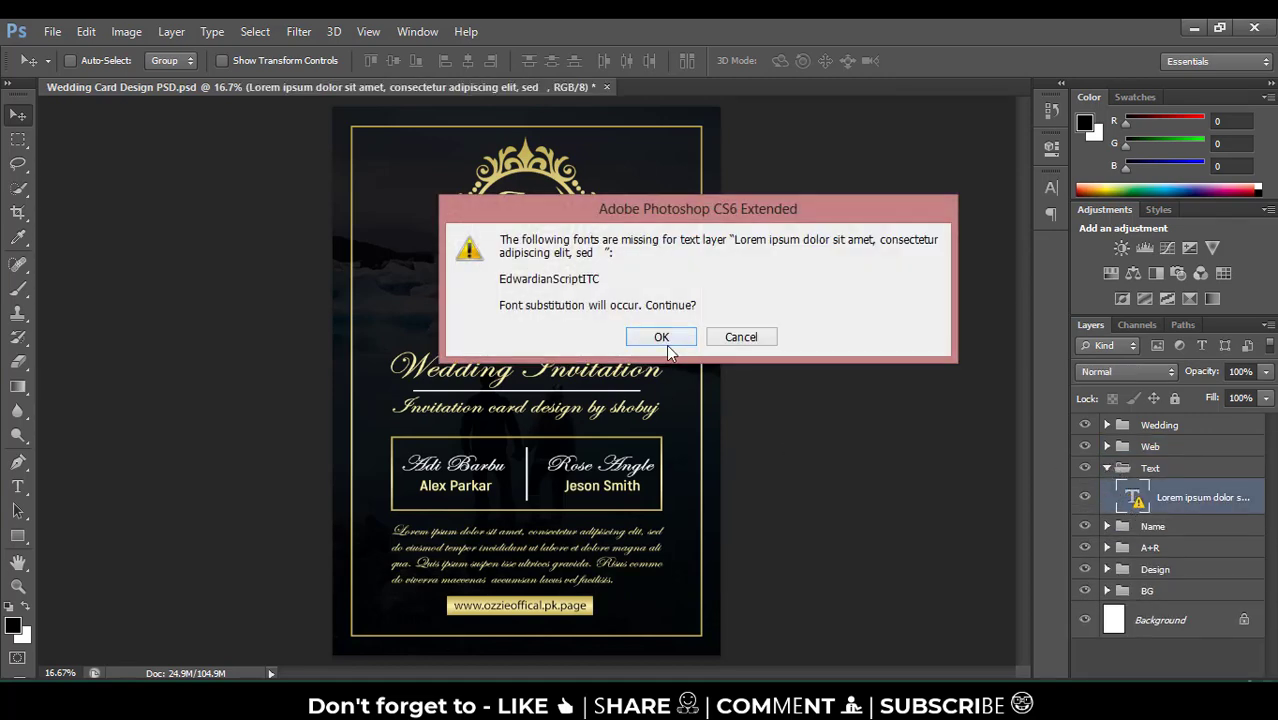
left_click(666, 344)
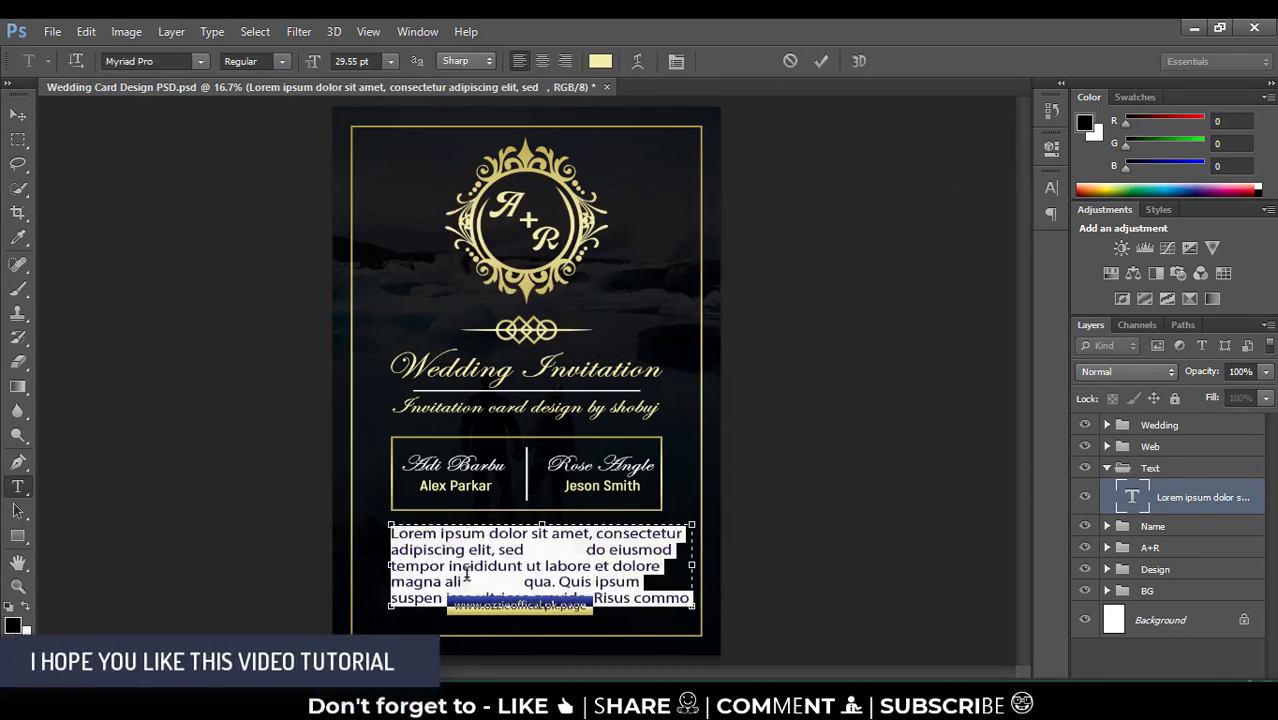
type("ghbcvf")
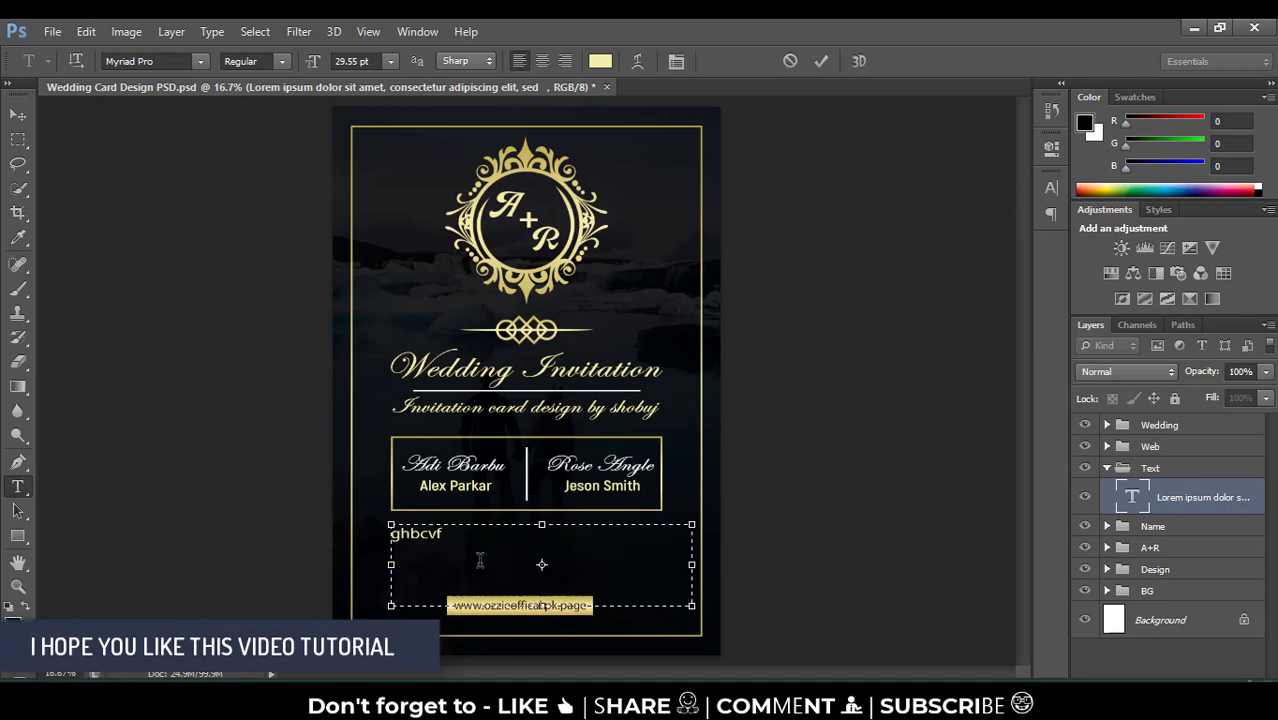
type("hnbvmnbk,uybn")
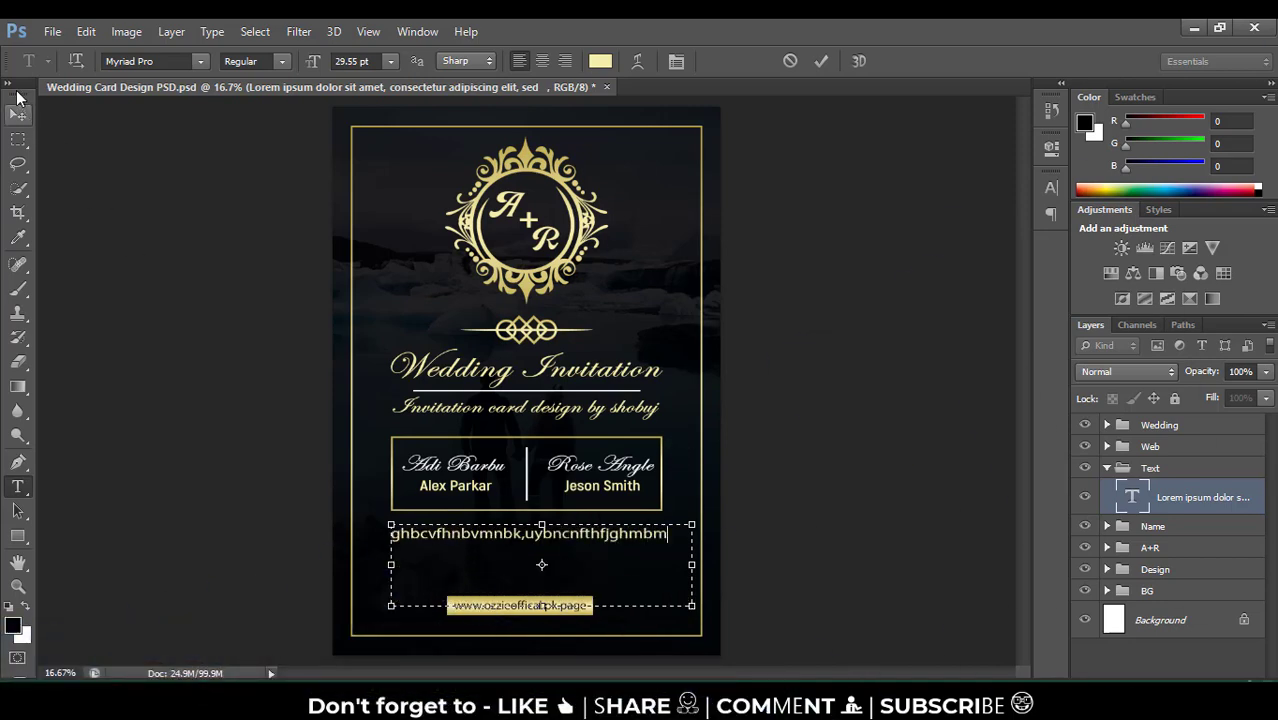
left_click(18, 114)
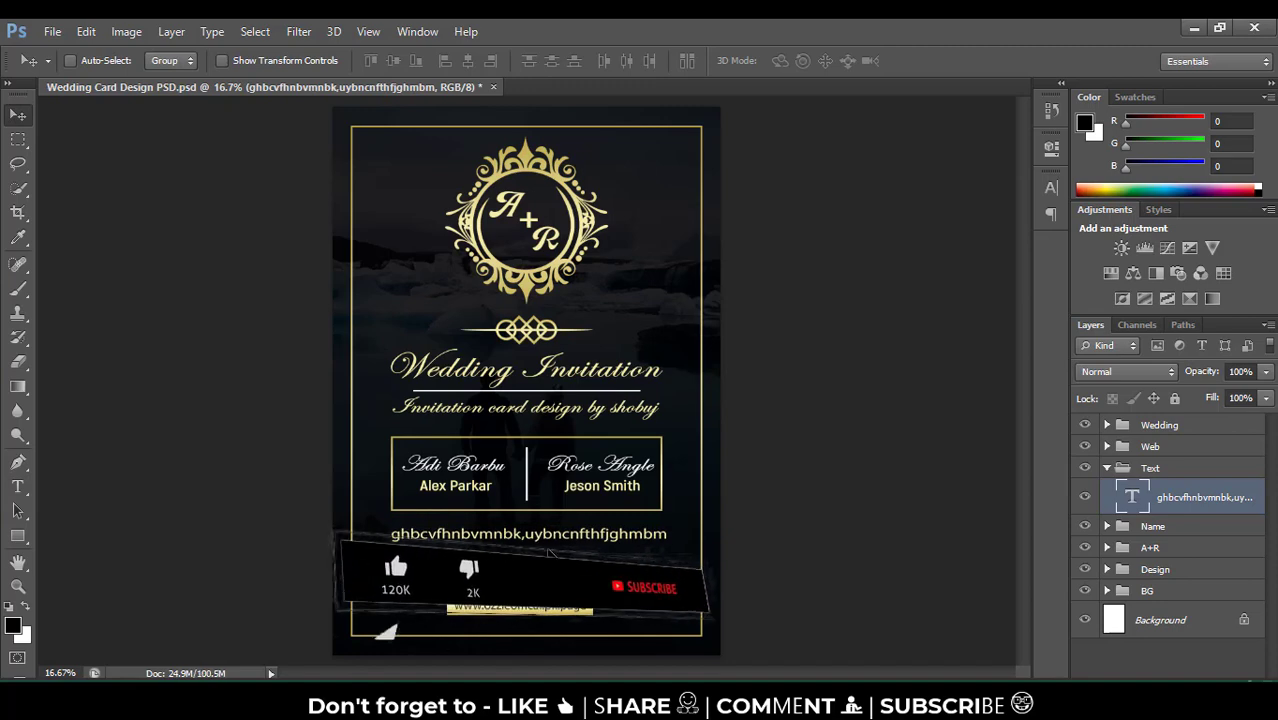
key("ctrl+plus")
key("ctrl+plus")
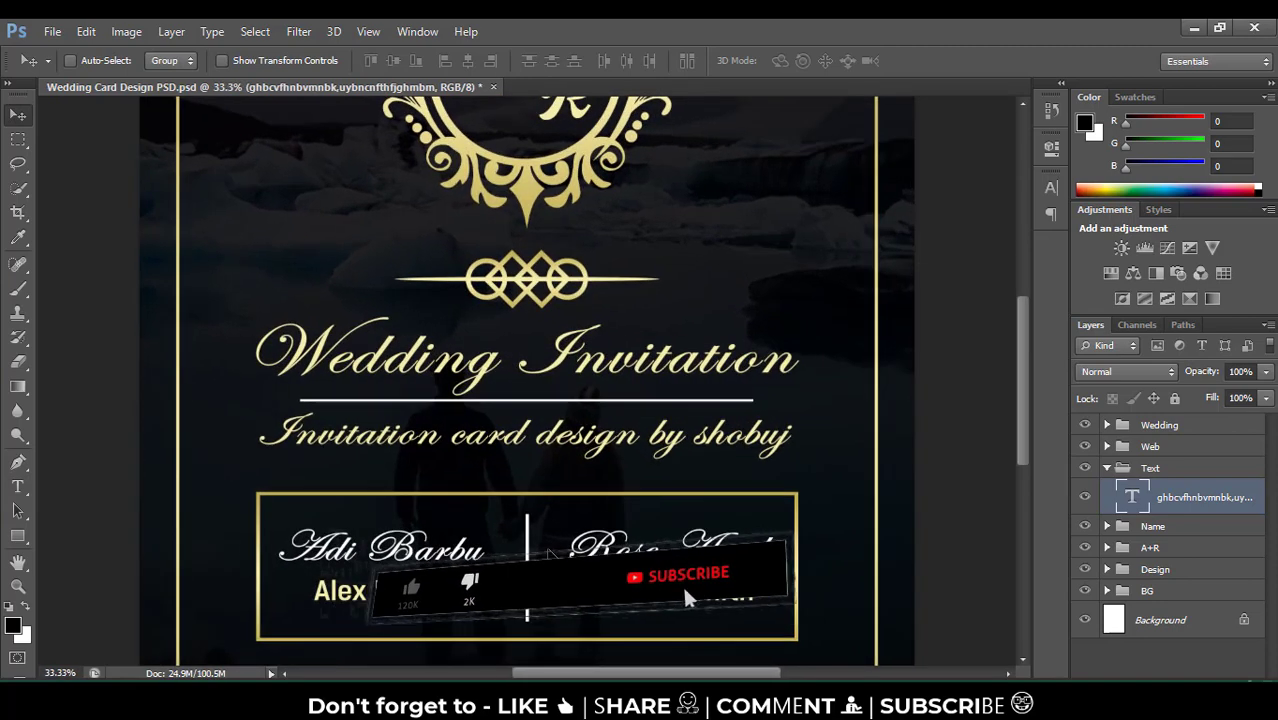
- Pan the card to view the A+R emblem and the Wedding Invitation title
mouse_move(568, 484)
left_mouse_down()
mouse_move(575, 427)
mouse_move(551, 334)
left_mouse_up()
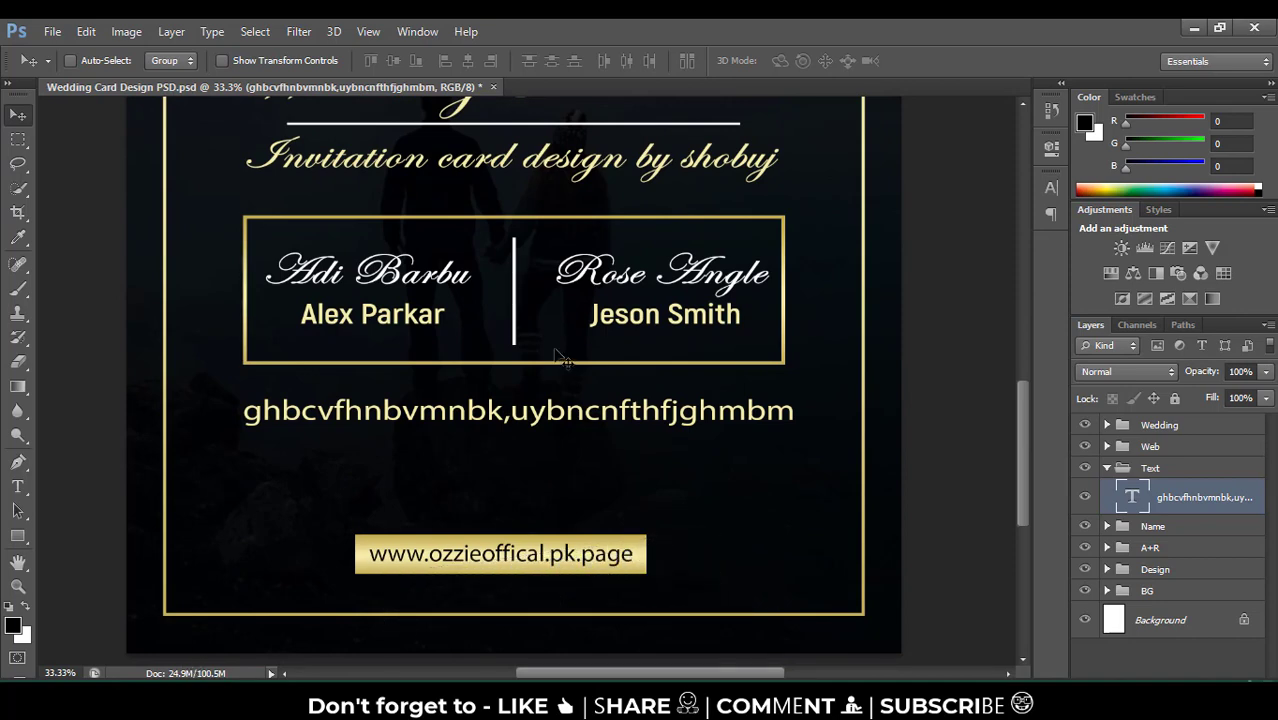
left_click_drag(556, 354, 499, 457)
left_click_drag(456, 348, 459, 560)
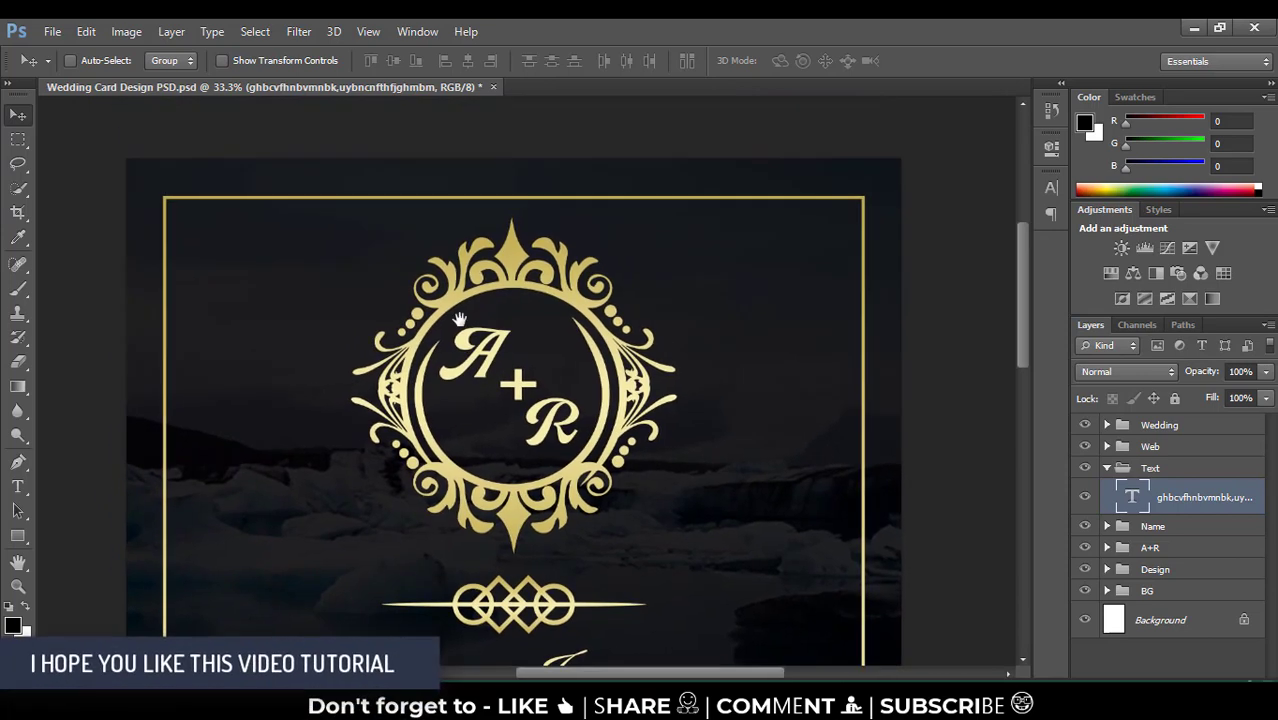
left_click_drag(459, 319, 441, 246)
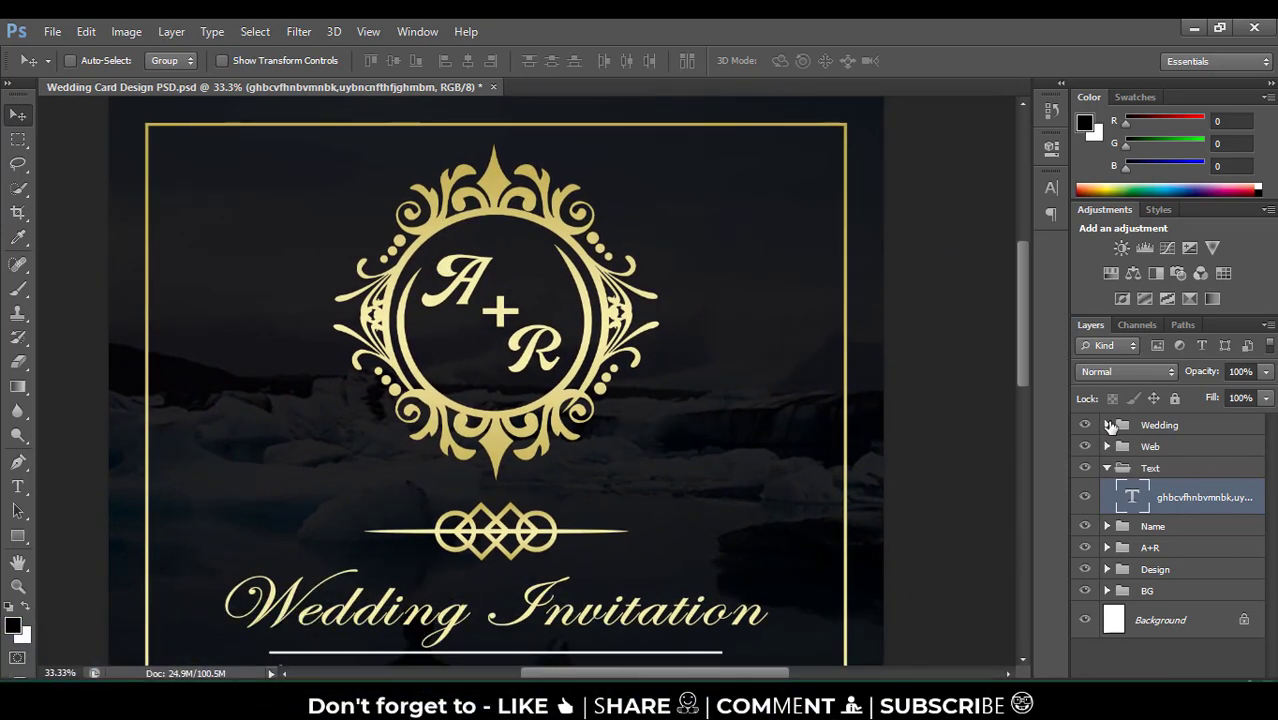
- Inspect the Wedding group's text layers, then expand and collapse the Web, Text and Name groups
left_click(1107, 425)
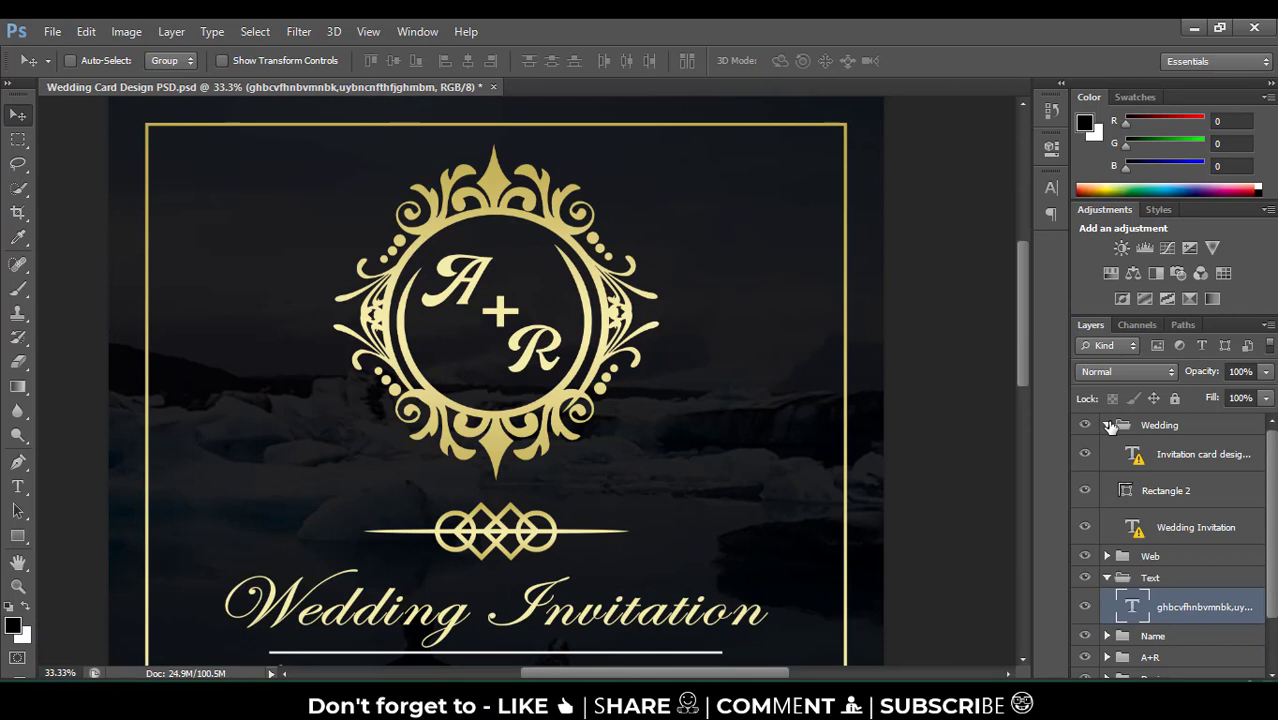
left_click(1107, 425)
left_click(1107, 425)
left_click(1177, 457)
left_click(1177, 535)
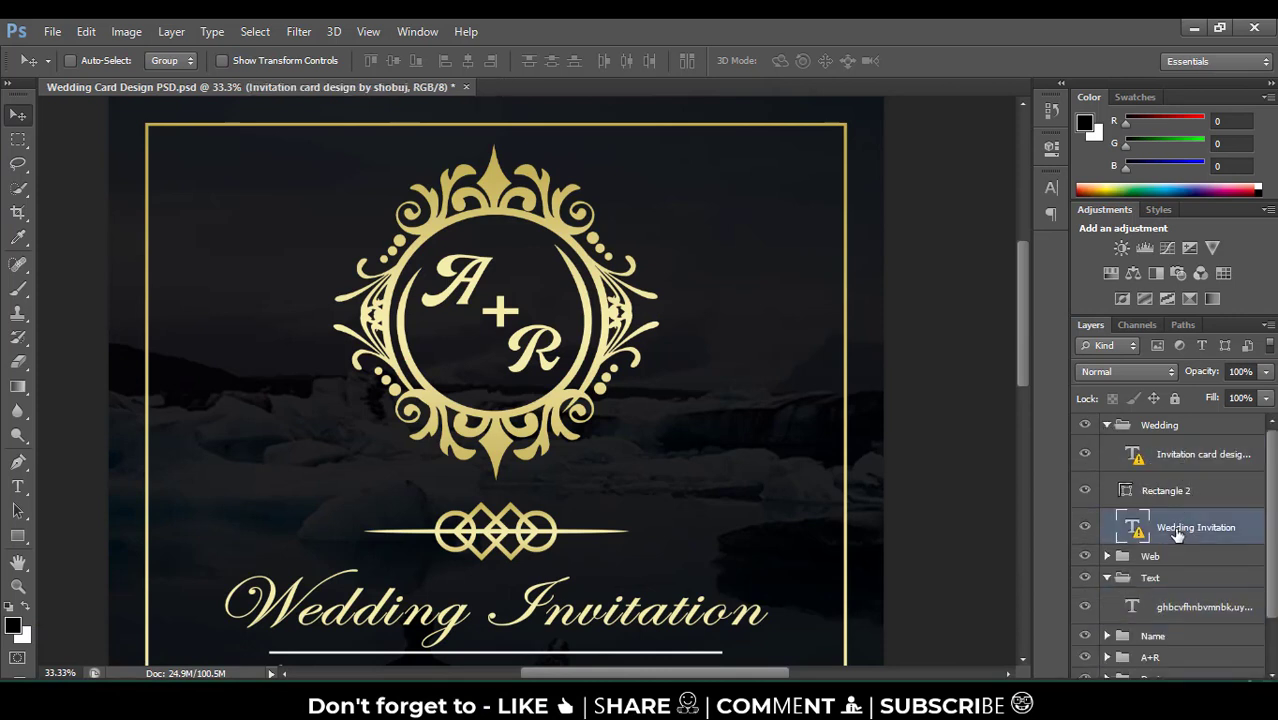
left_click(1107, 556)
scroll(1170, 570, "down", 2)
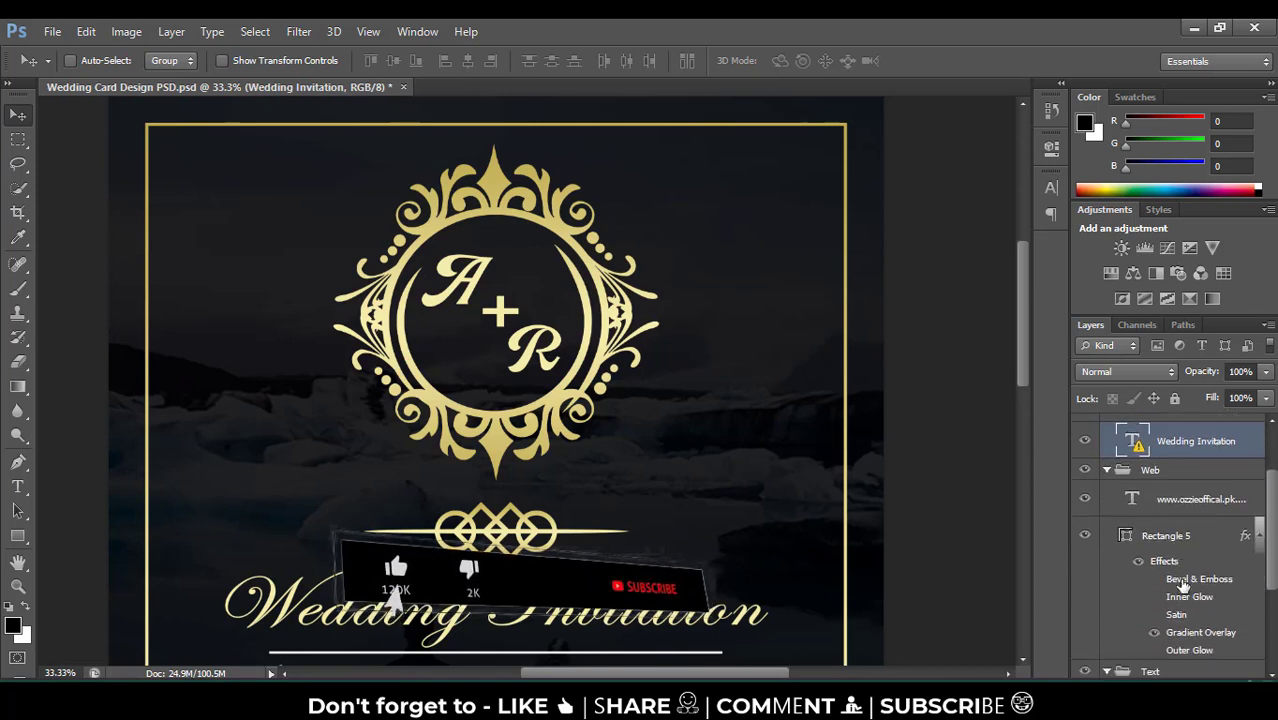
scroll(1183, 585, "down", 3)
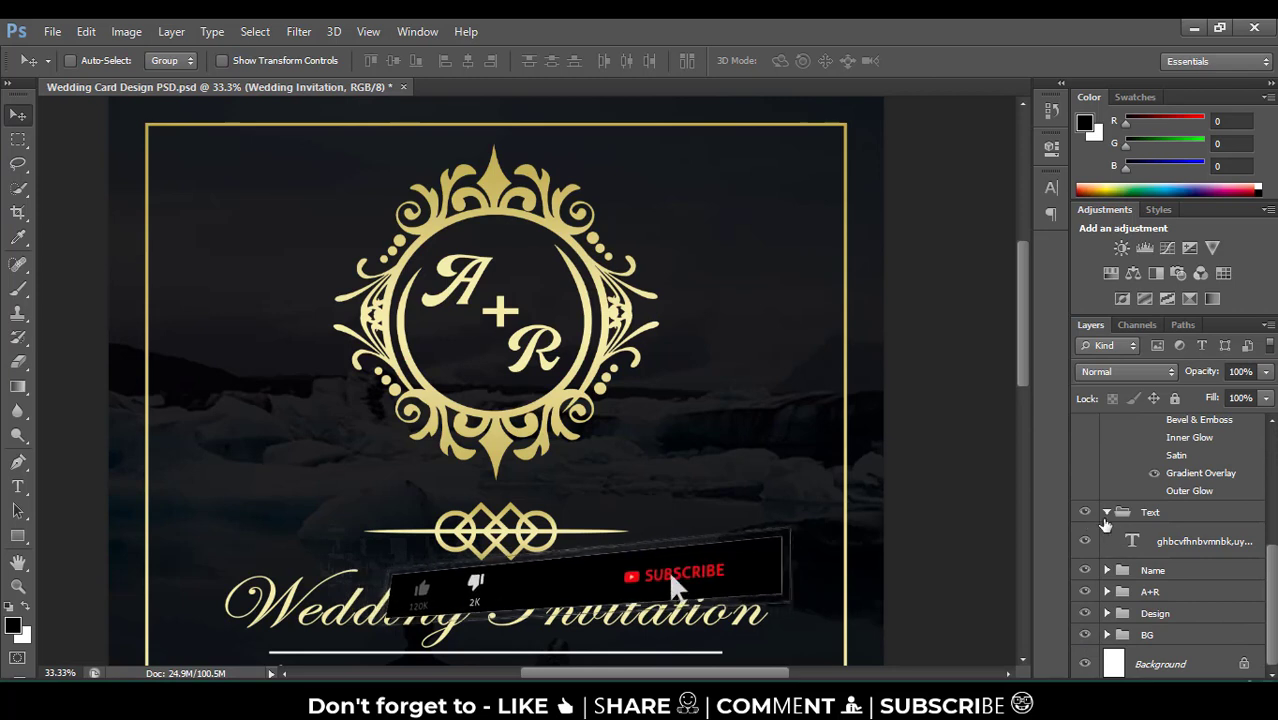
left_click(1107, 511)
left_click(1107, 571)
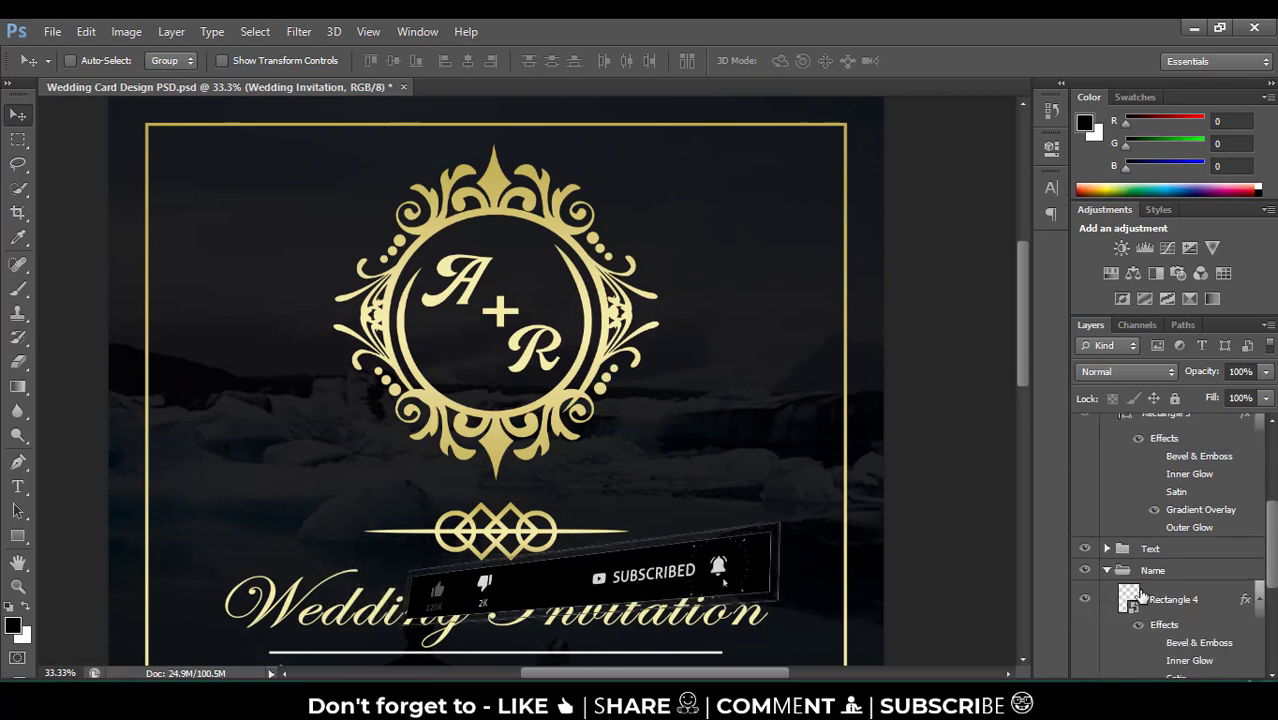
left_click(1107, 571)
- In the A+R group, replace the monogram's letter A with U, accepting font substitution
left_click(1107, 591)
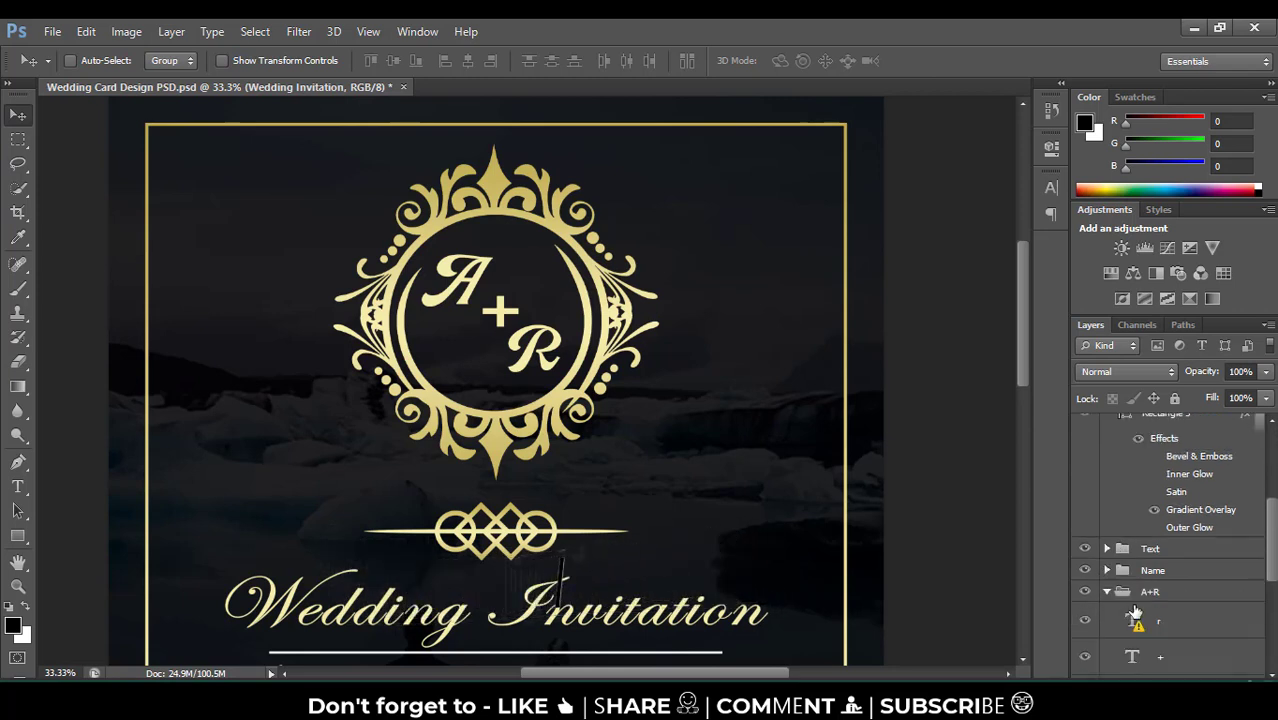
scroll(1133, 582, "down", 1)
left_click(1134, 567)
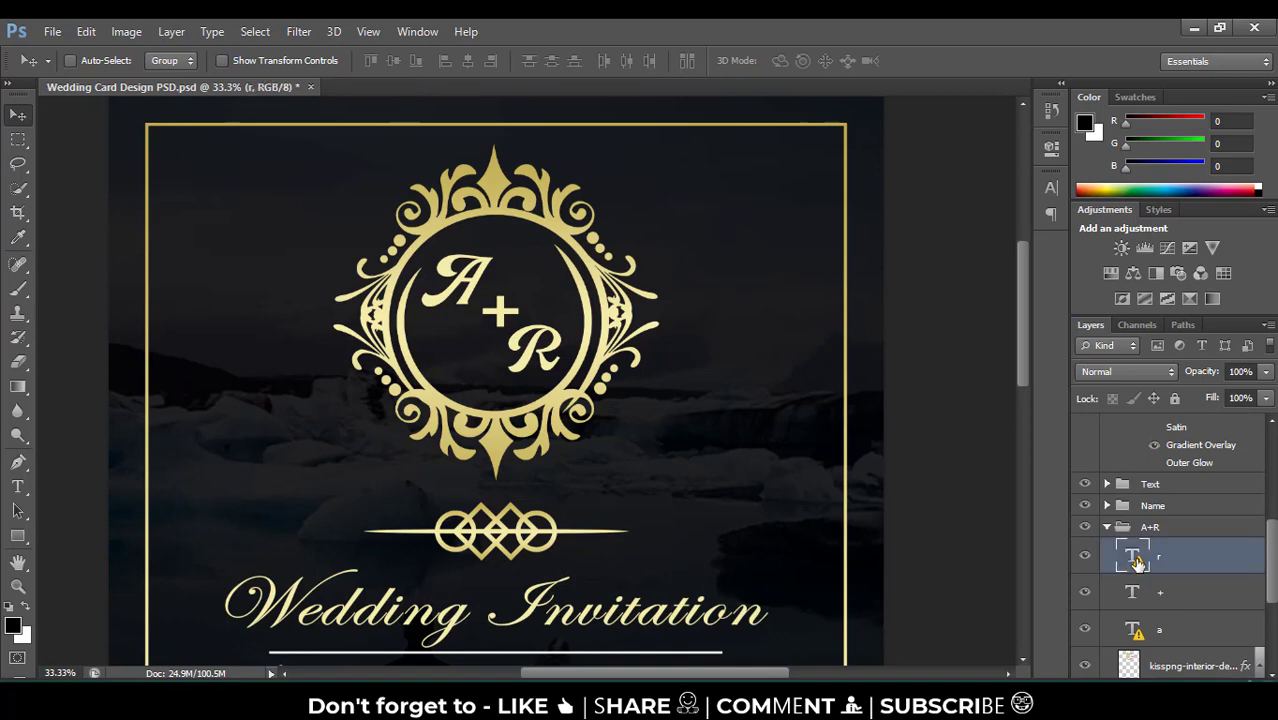
double_click(1135, 562)
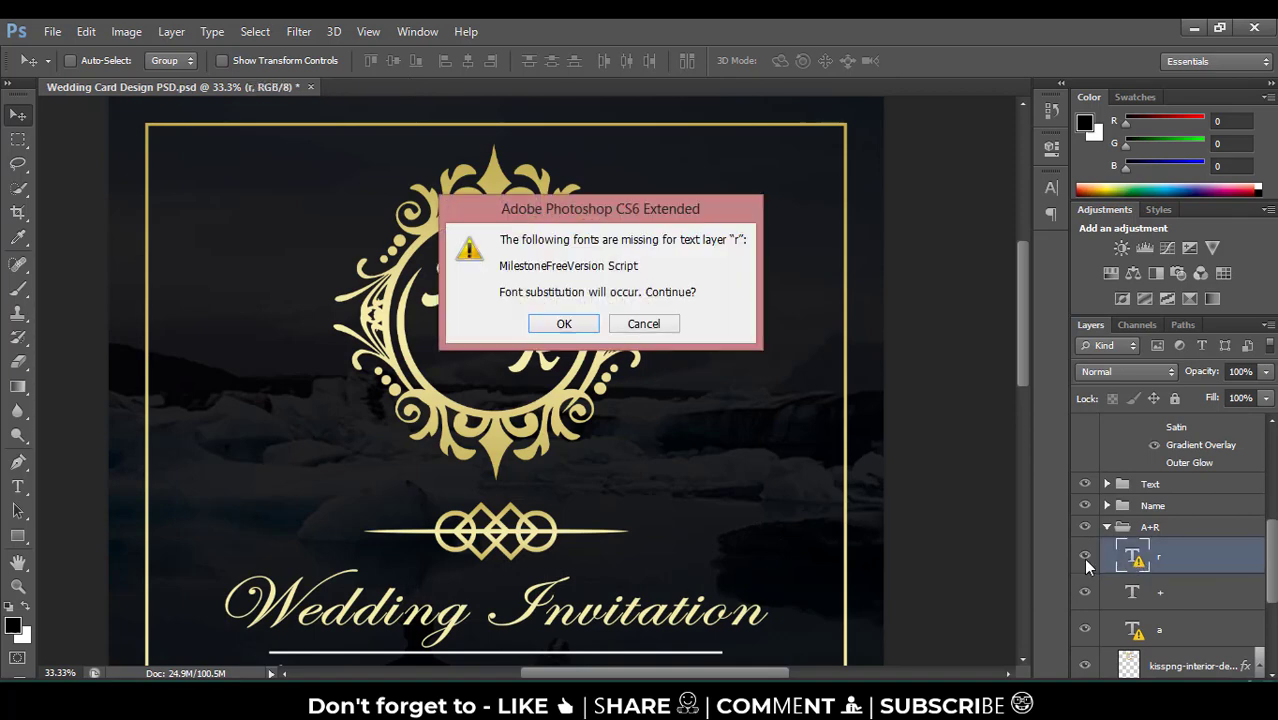
left_click(657, 331)
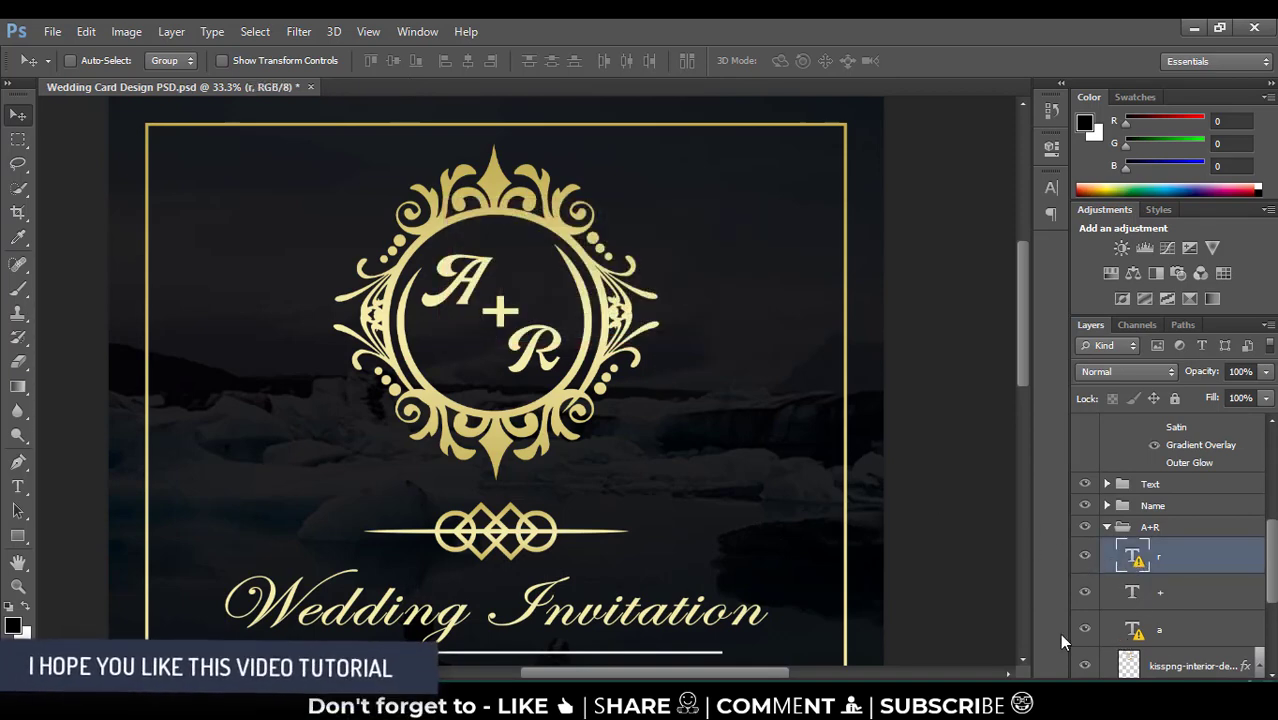
double_click(1133, 628)
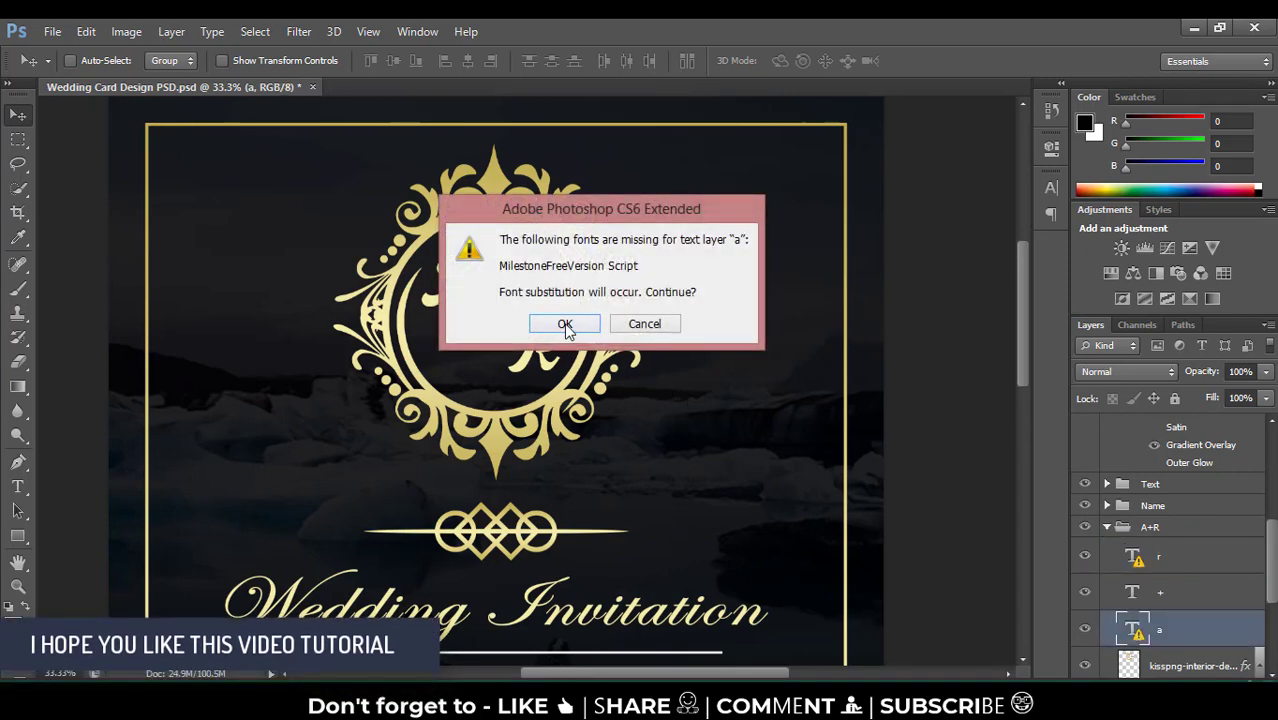
left_click(565, 326)
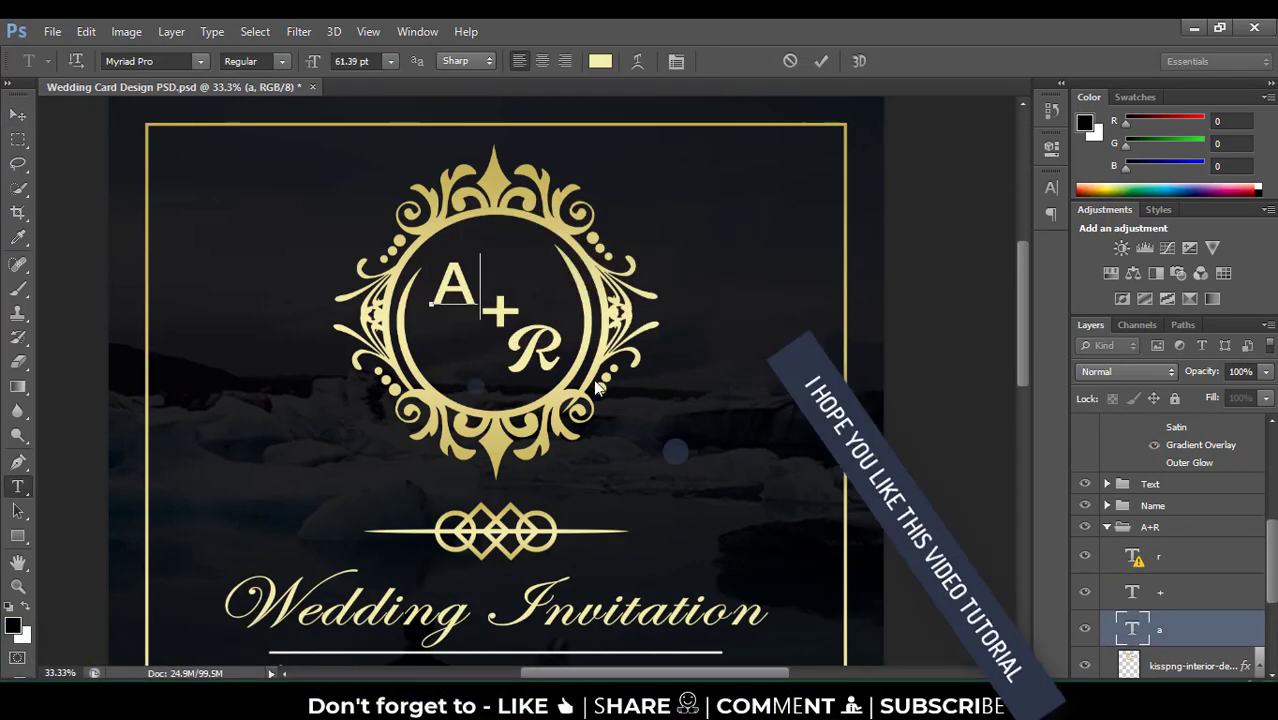
key("BackSpace")
type("U")
- Set the U in TypoUpright BT, nudge it within the emblem, and zoom out
left_click_drag(487, 280, 408, 272)
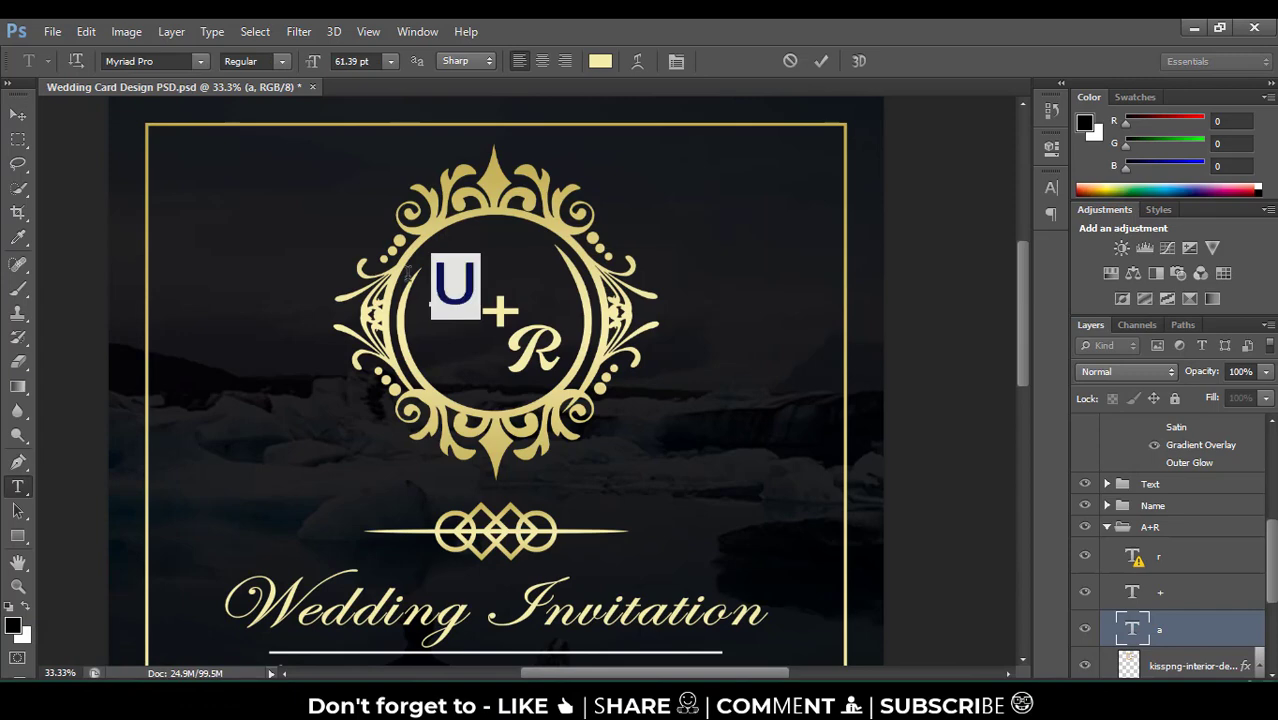
left_click(200, 61)
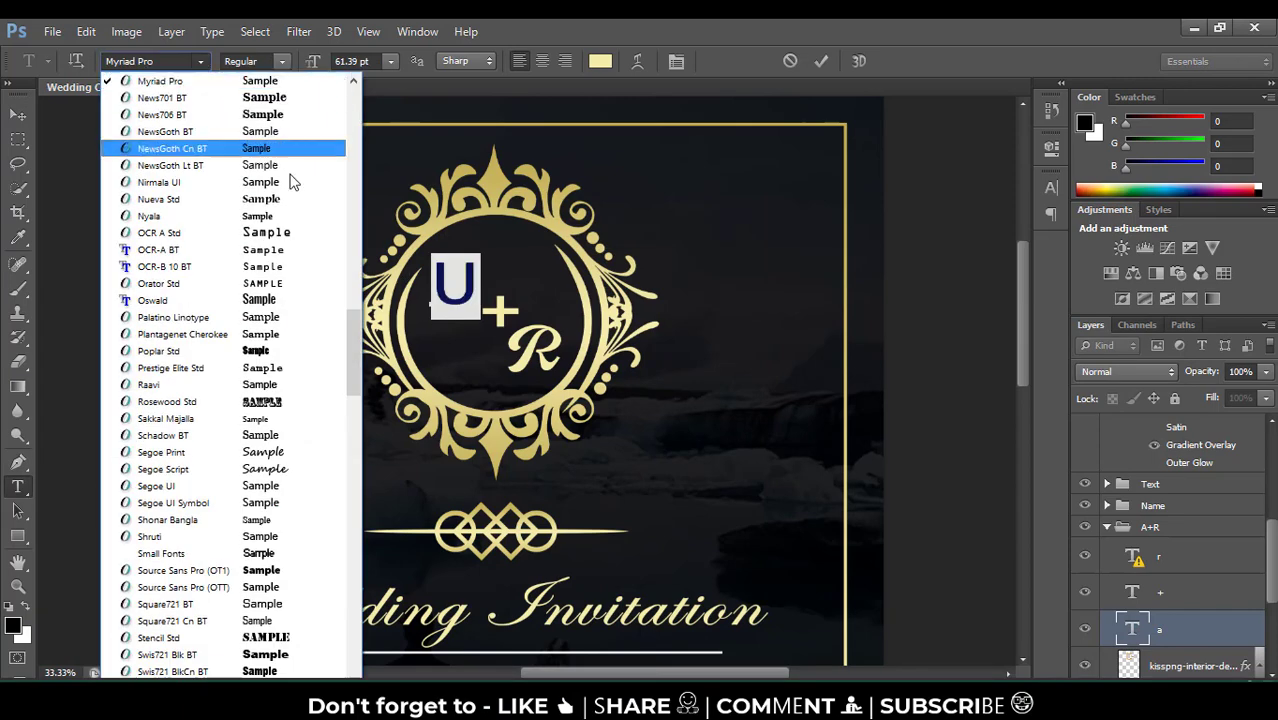
scroll(295, 445, "down", 1)
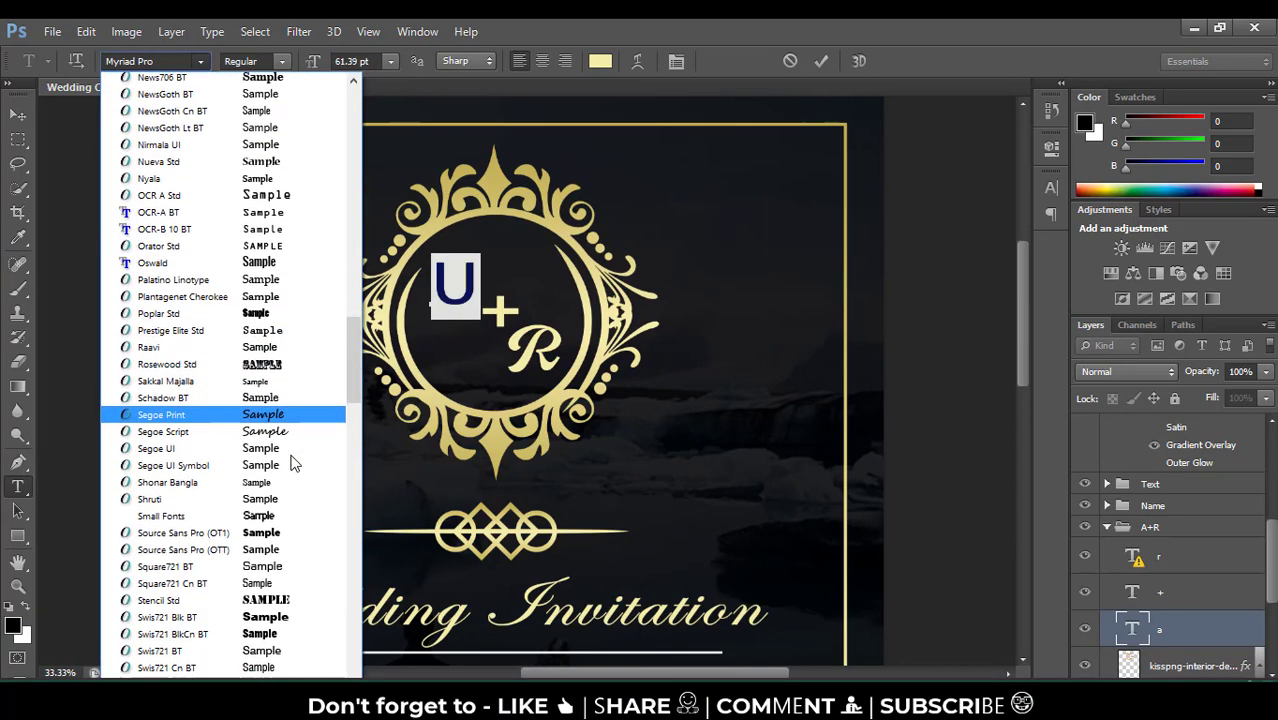
scroll(295, 455, "down", 5)
scroll(293, 465, "down", 1)
scroll(293, 470, "down", 3)
scroll(290, 480, "down", 3)
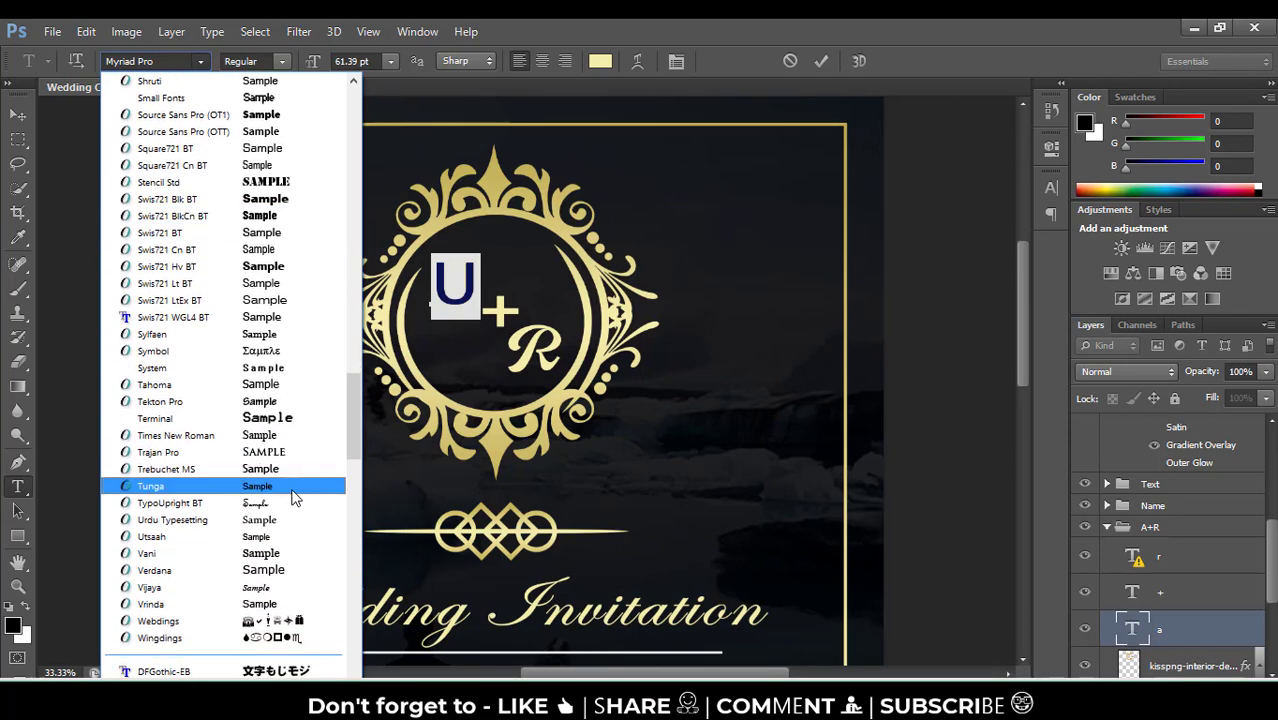
left_click(290, 494)
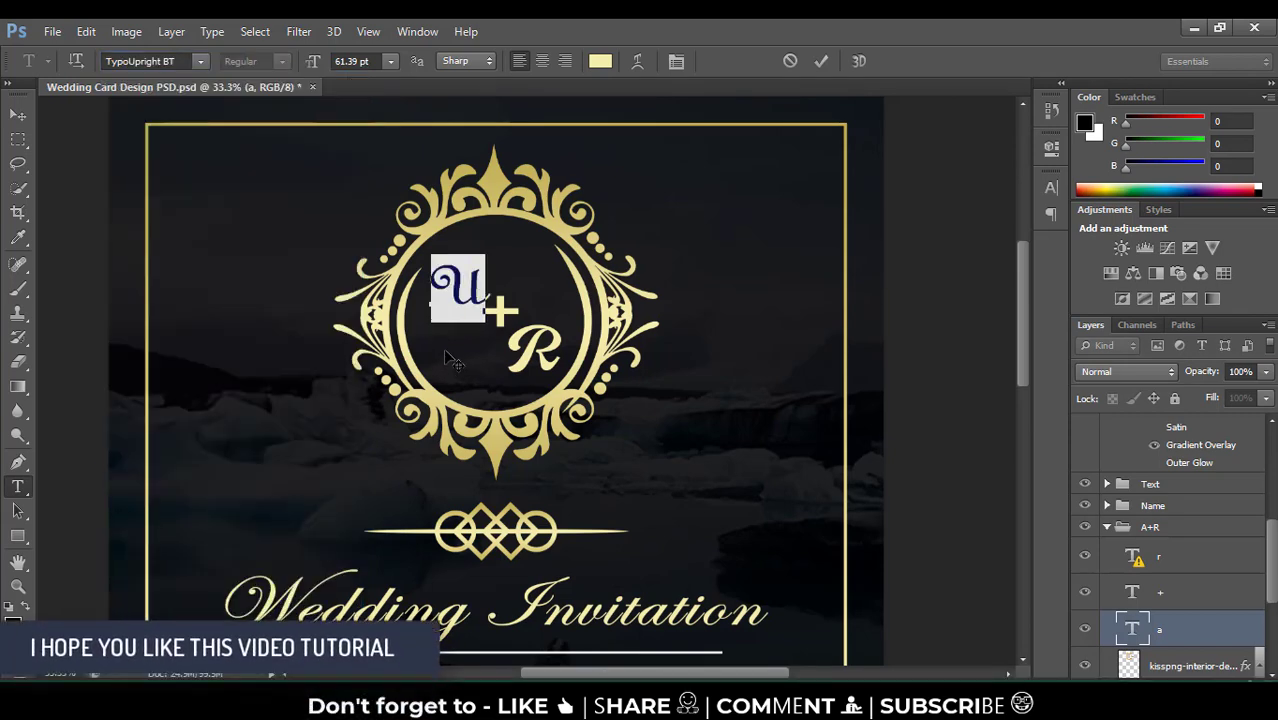
left_click_drag(445, 360, 441, 356)
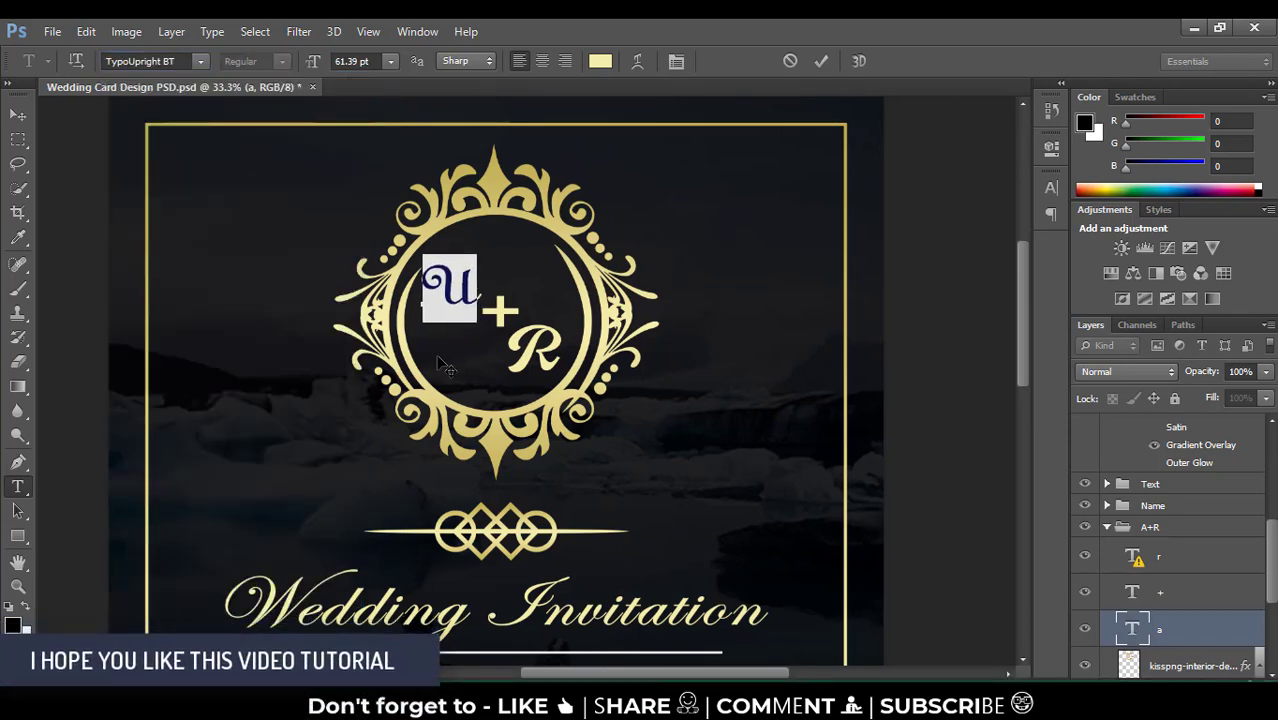
left_click(436, 354)
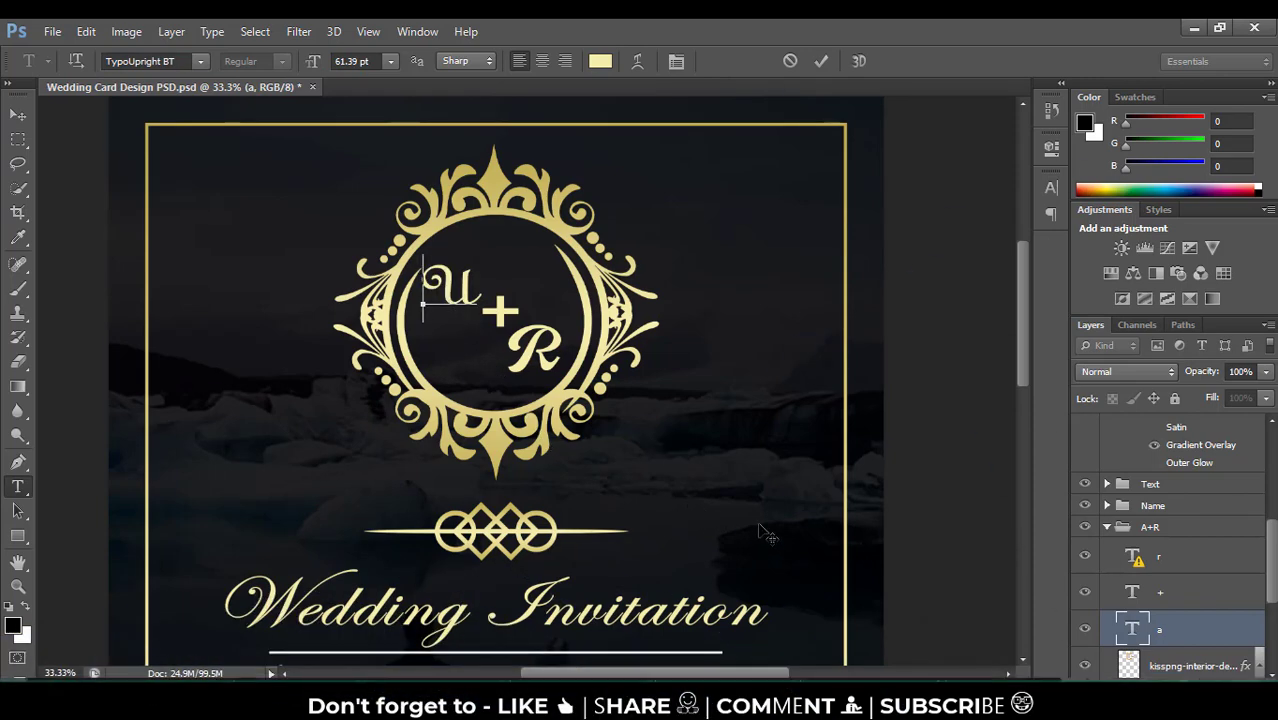
key("ctrl+minus")
key("ctrl+minus")
key("ctrl+minus")
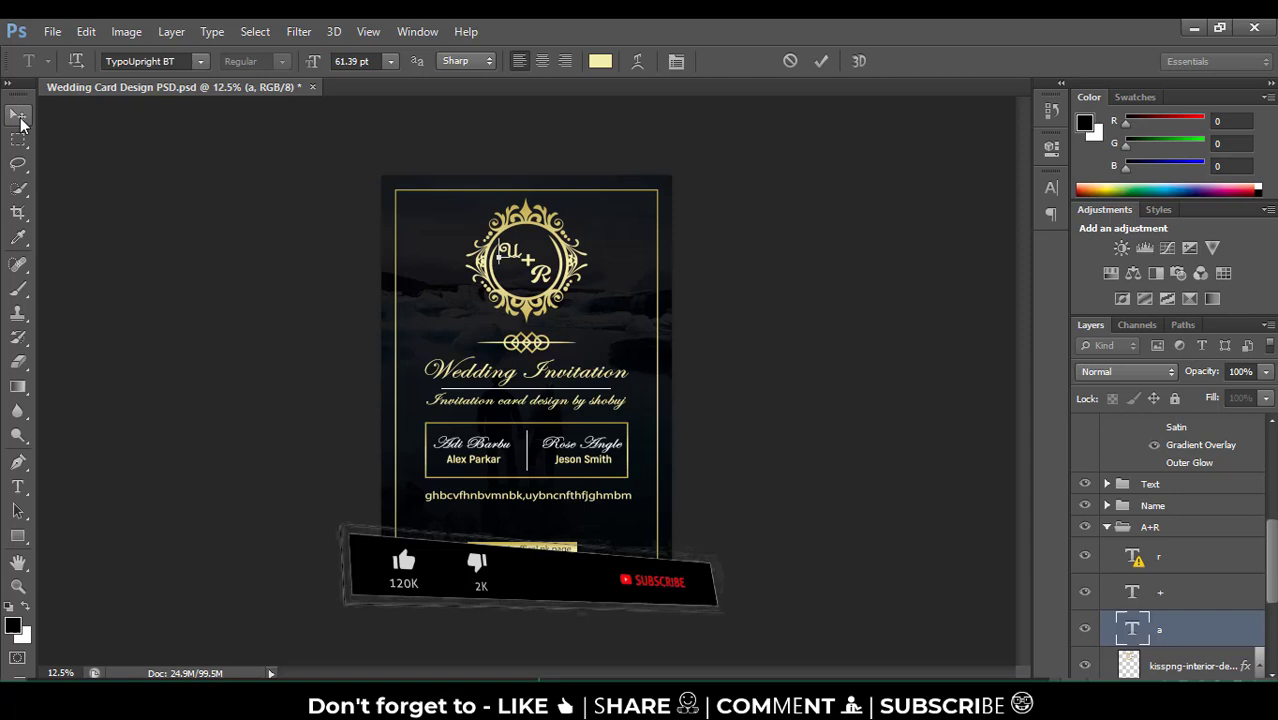
- Commit the monogram edit with the Move tool so the layer becomes U
left_click(20, 116)
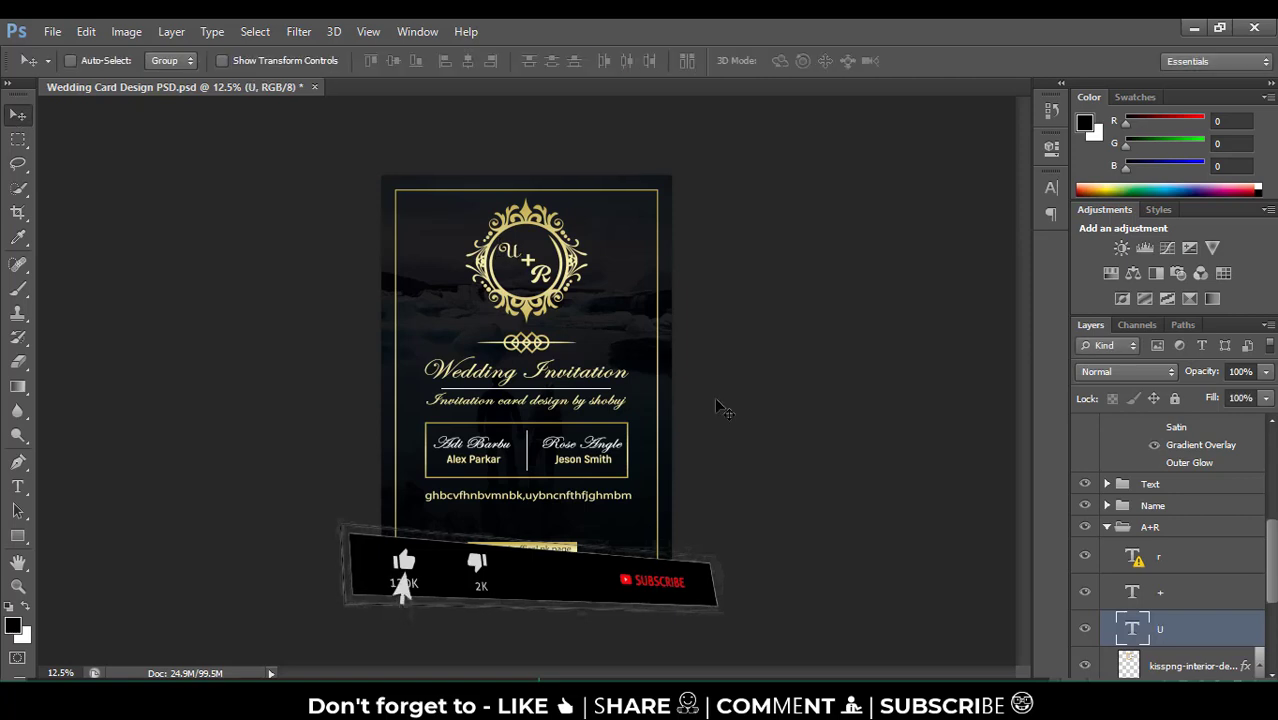